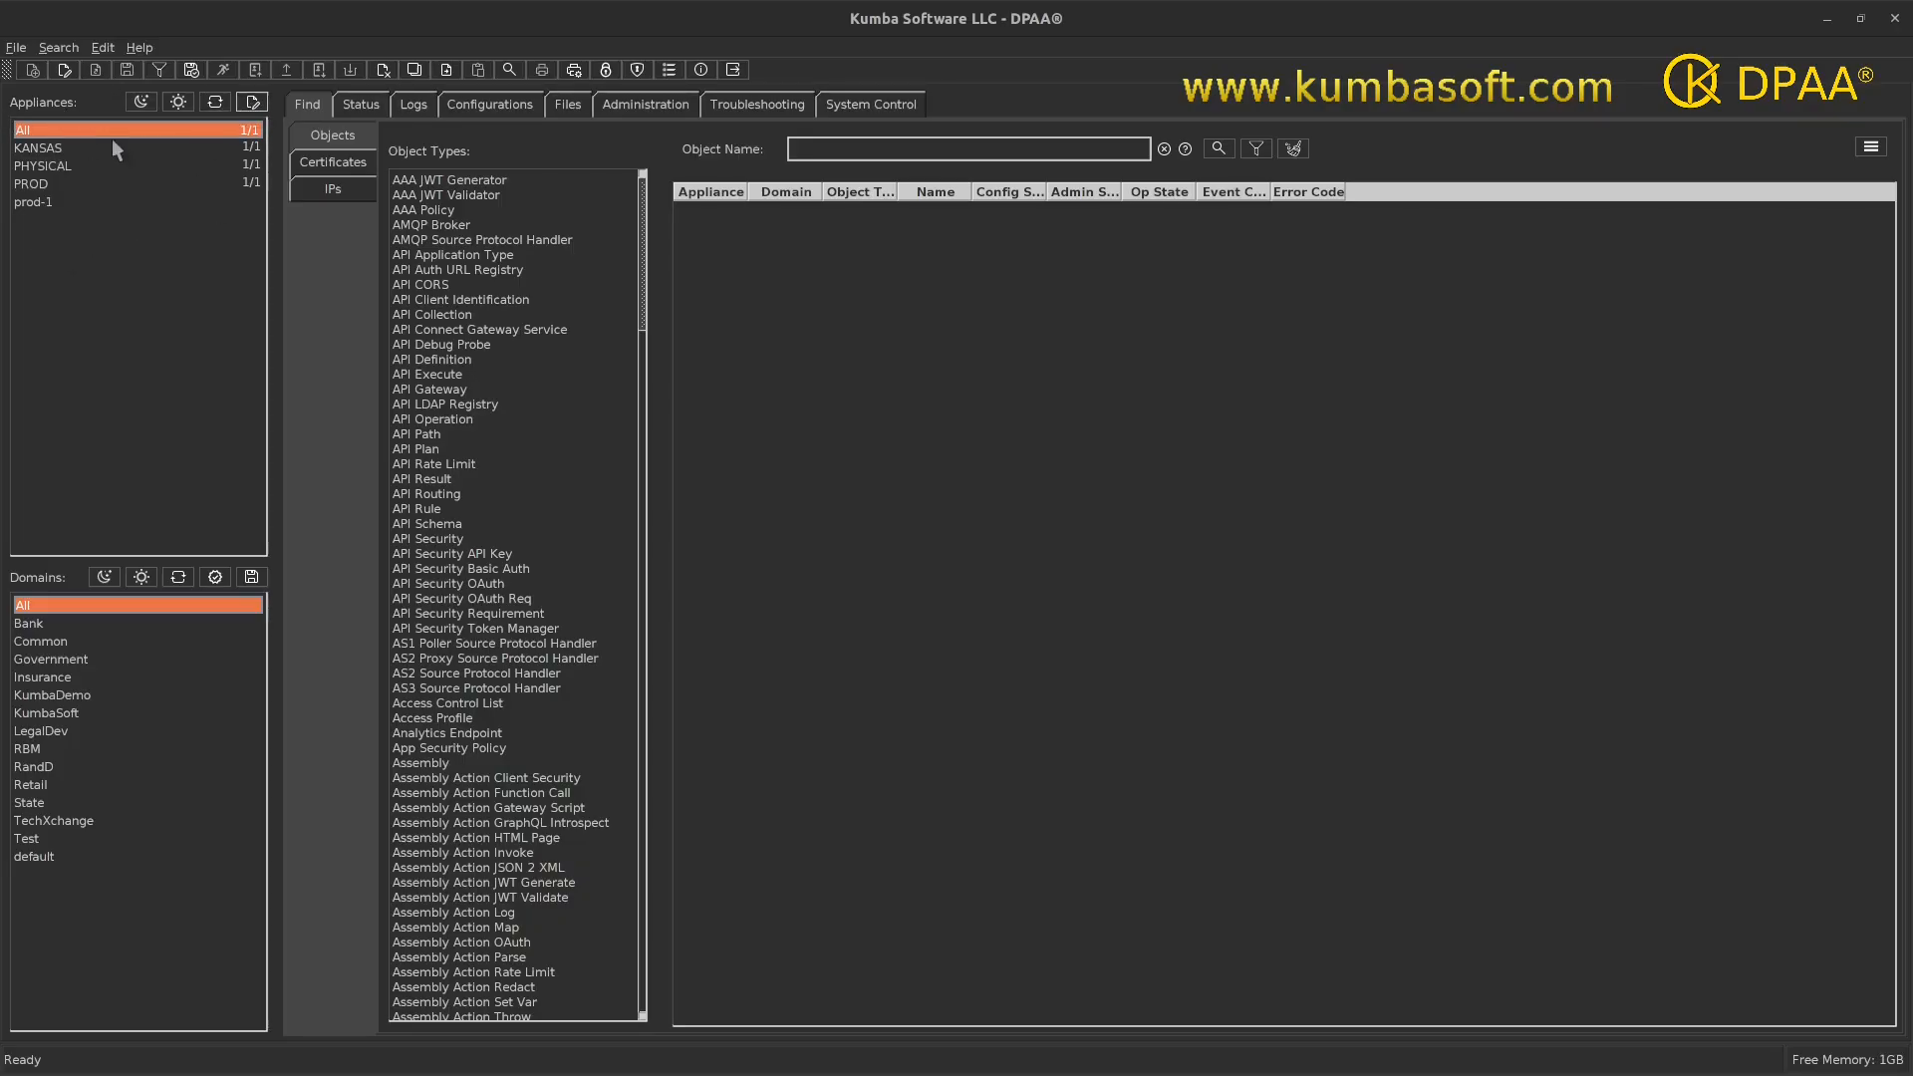
- Open Manage Appliances, then reposition and widen it so the XML and SSH columns show
{"action": "left_click", "coordinate": [253, 106]}
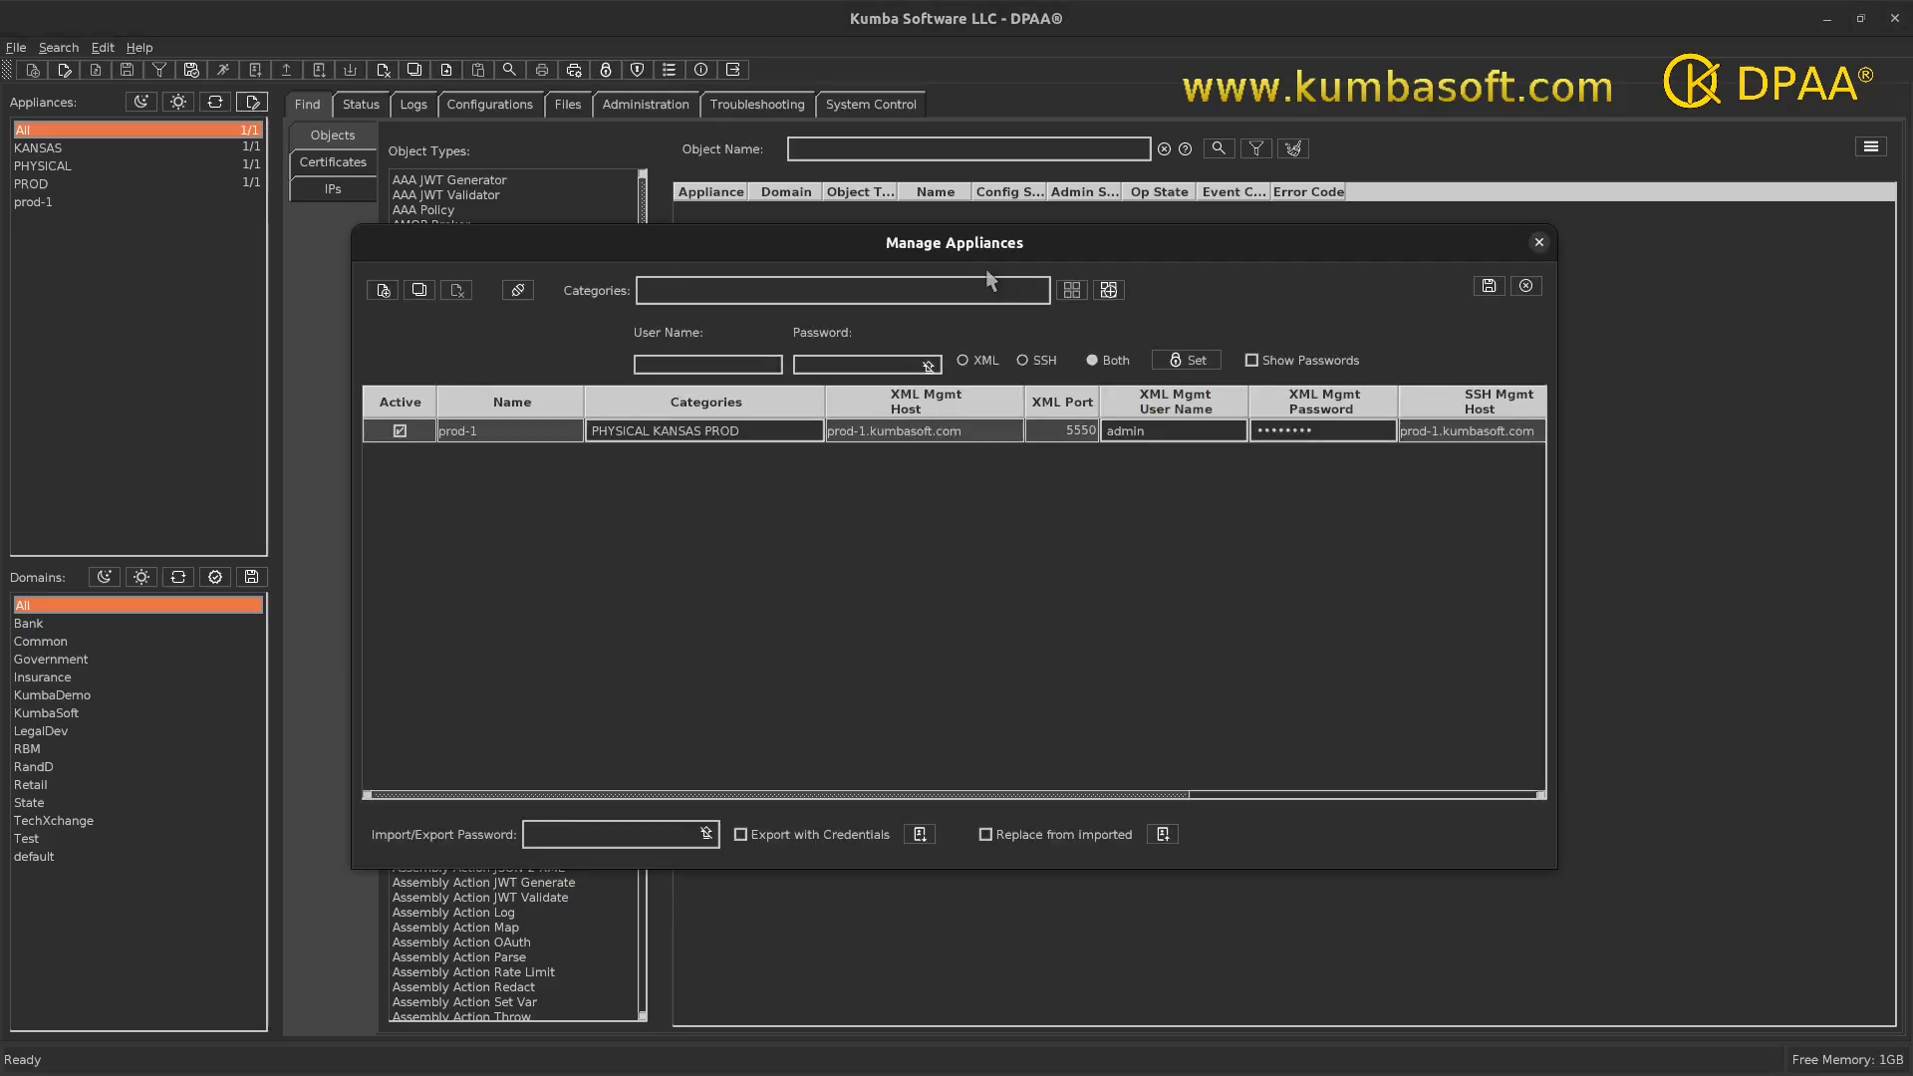
{"action": "left_click_drag", "start_coordinate": [995, 246], "coordinate": [761, 224]}
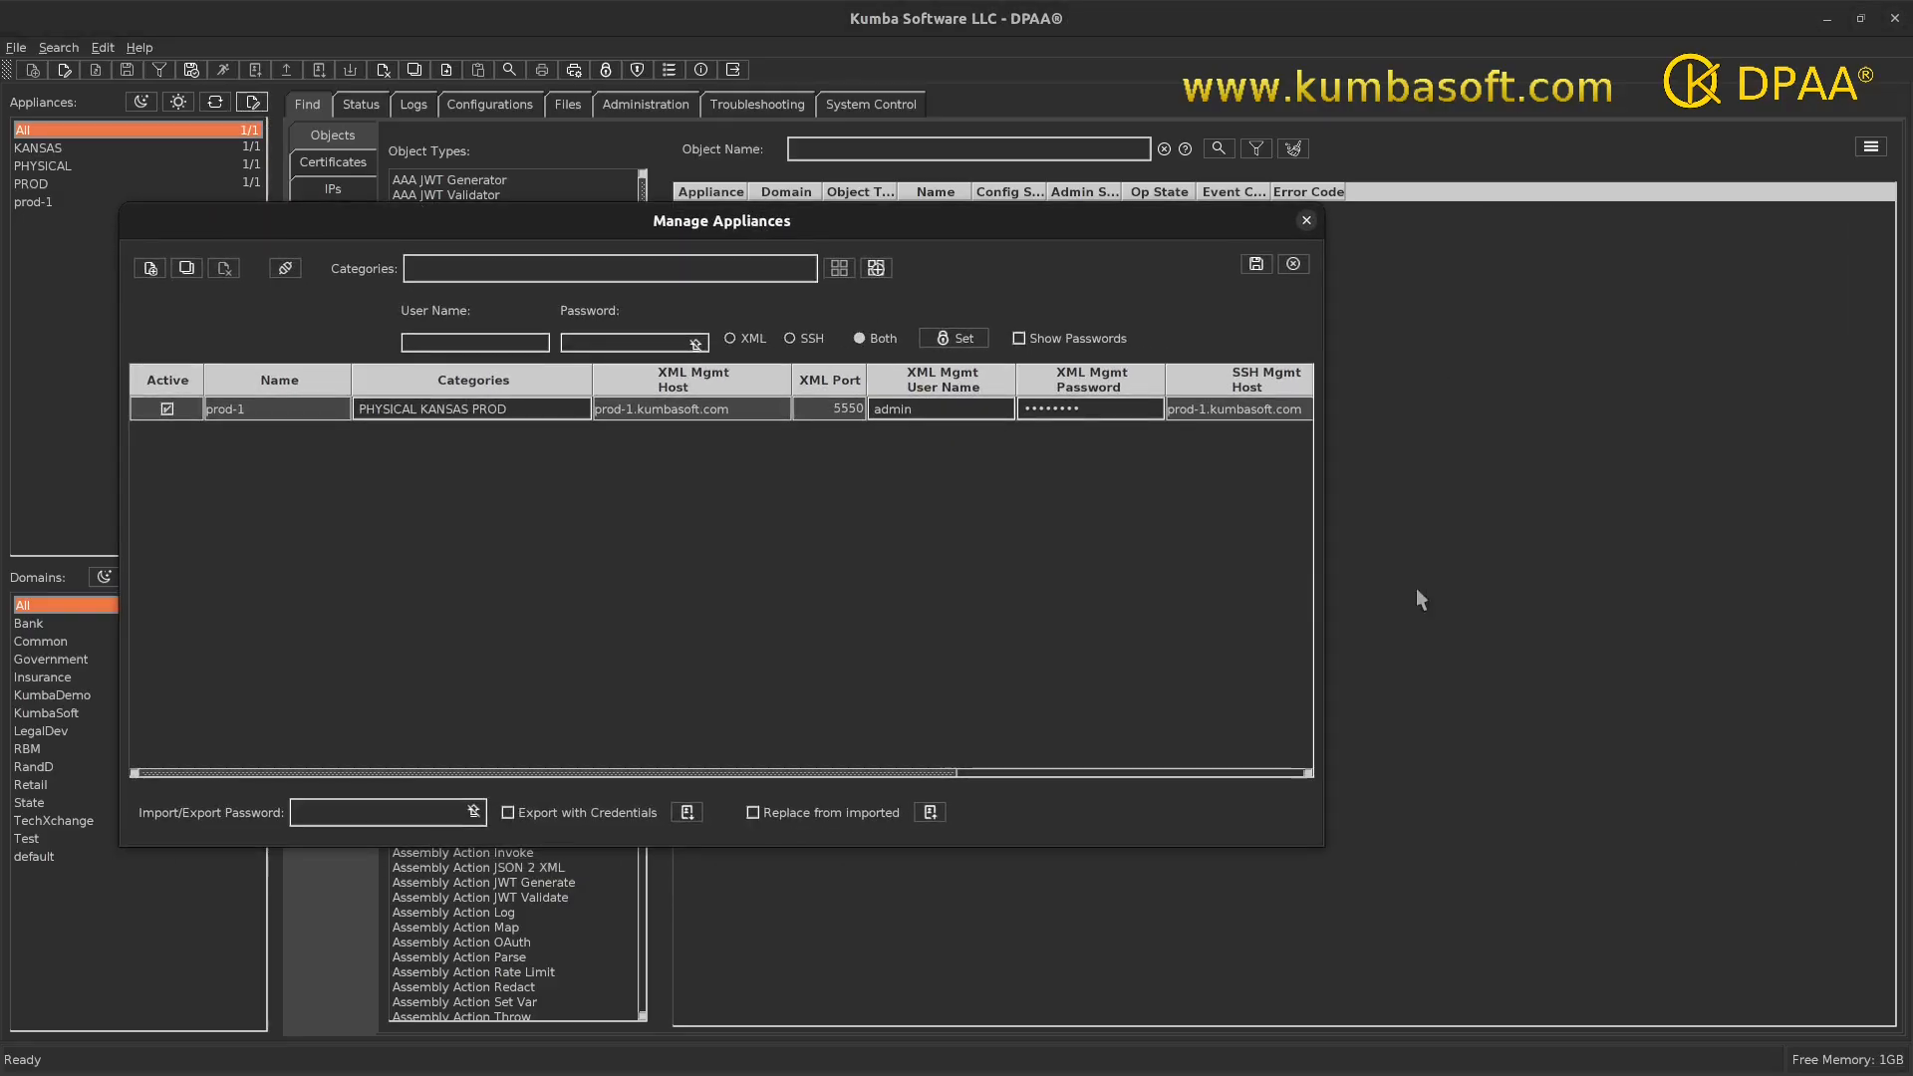
{"action": "left_click_drag", "start_coordinate": [1329, 600], "coordinate": [1831, 603]}
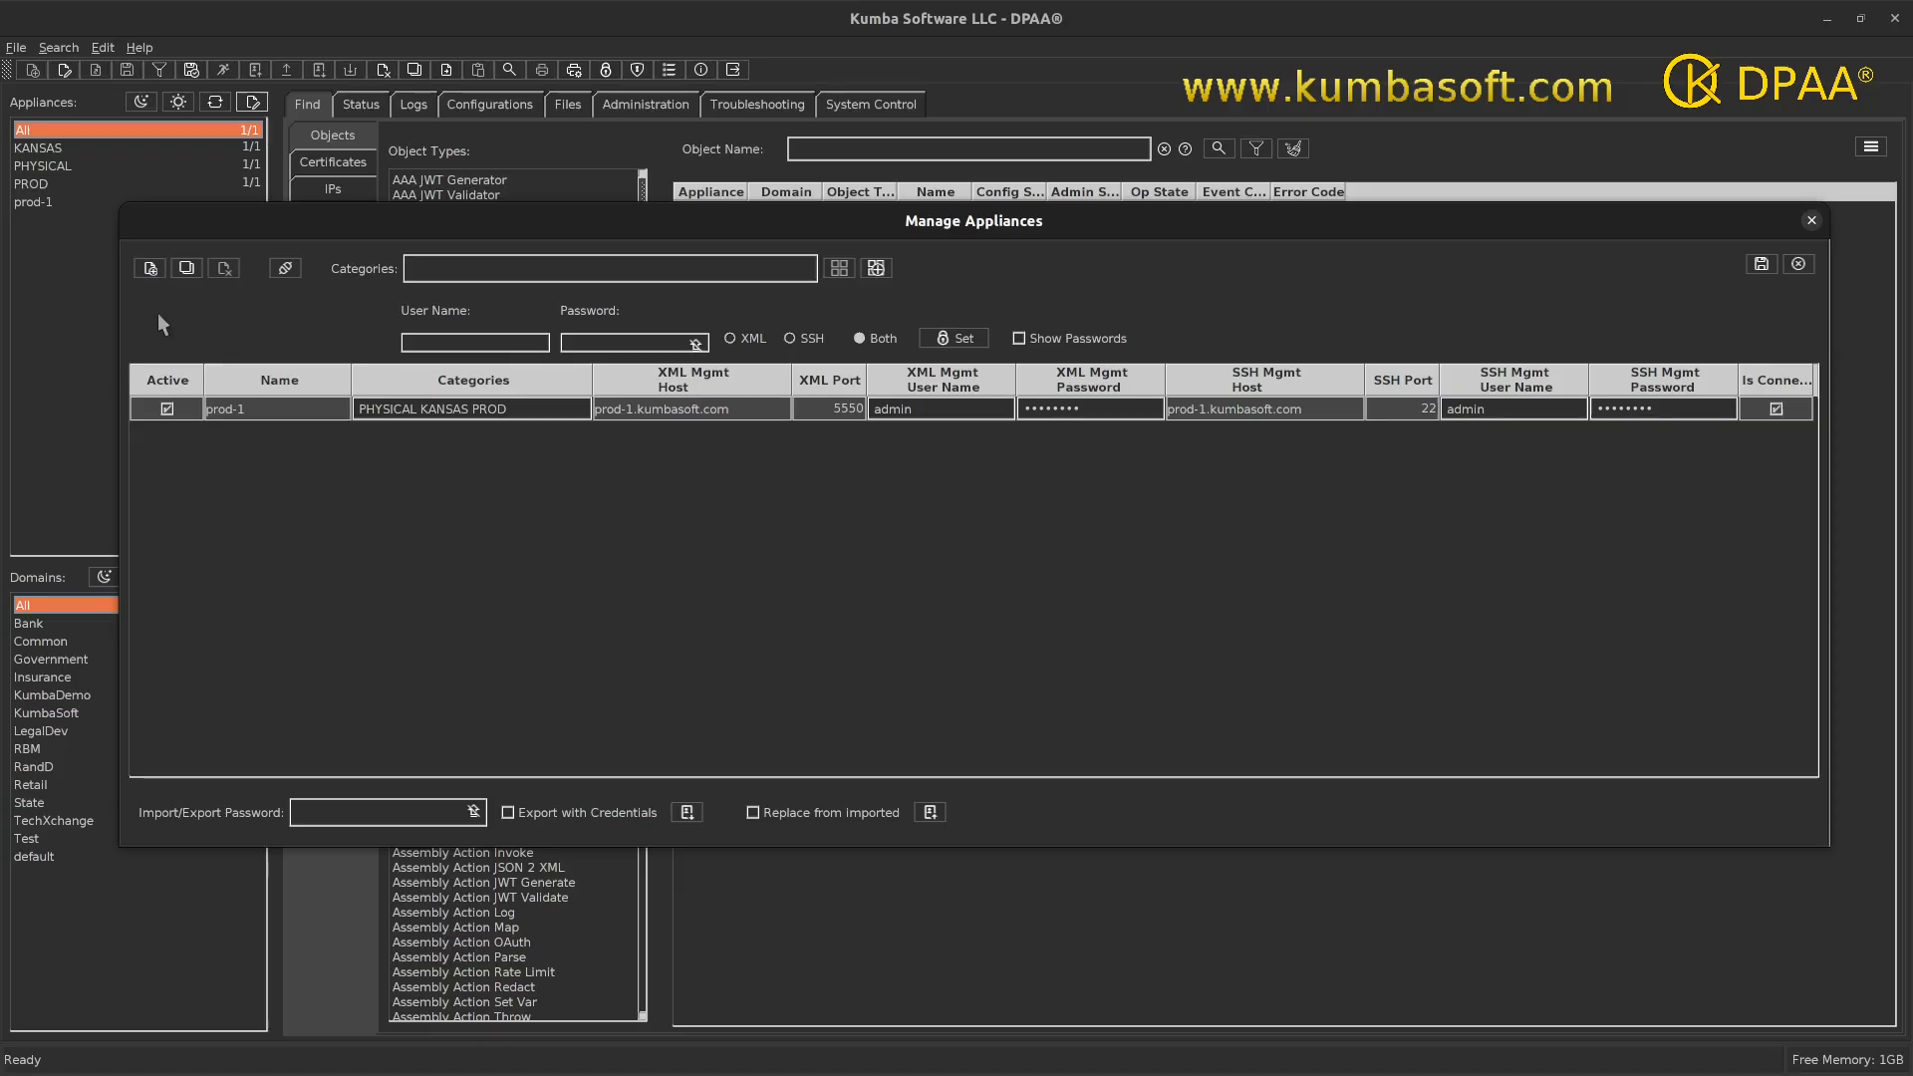
- Add appliance prod-2 with XML host prod-2.kumbasoft.com, user admin and its password
{"action": "left_click", "coordinate": [150, 268]}
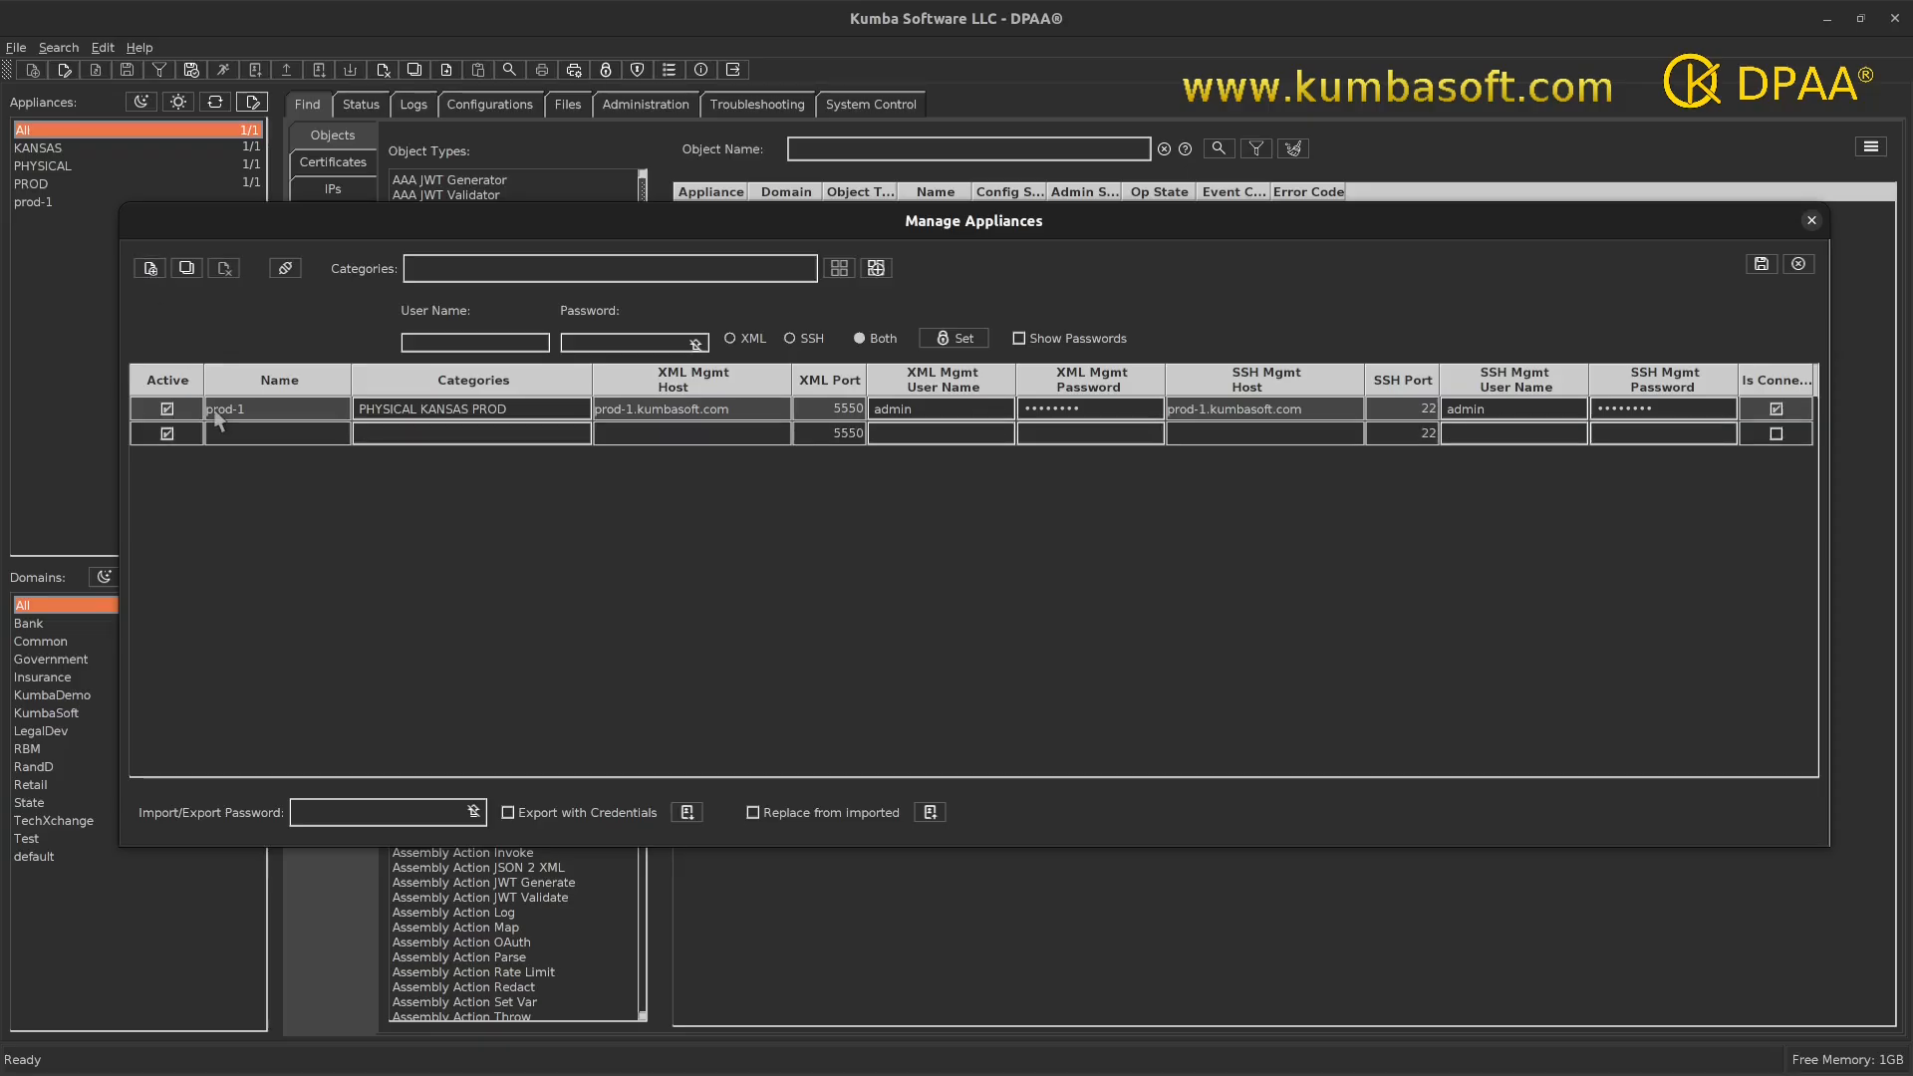
{"action": "double_click", "coordinate": [221, 434]}
{"action": "type", "text": "prod-2"}
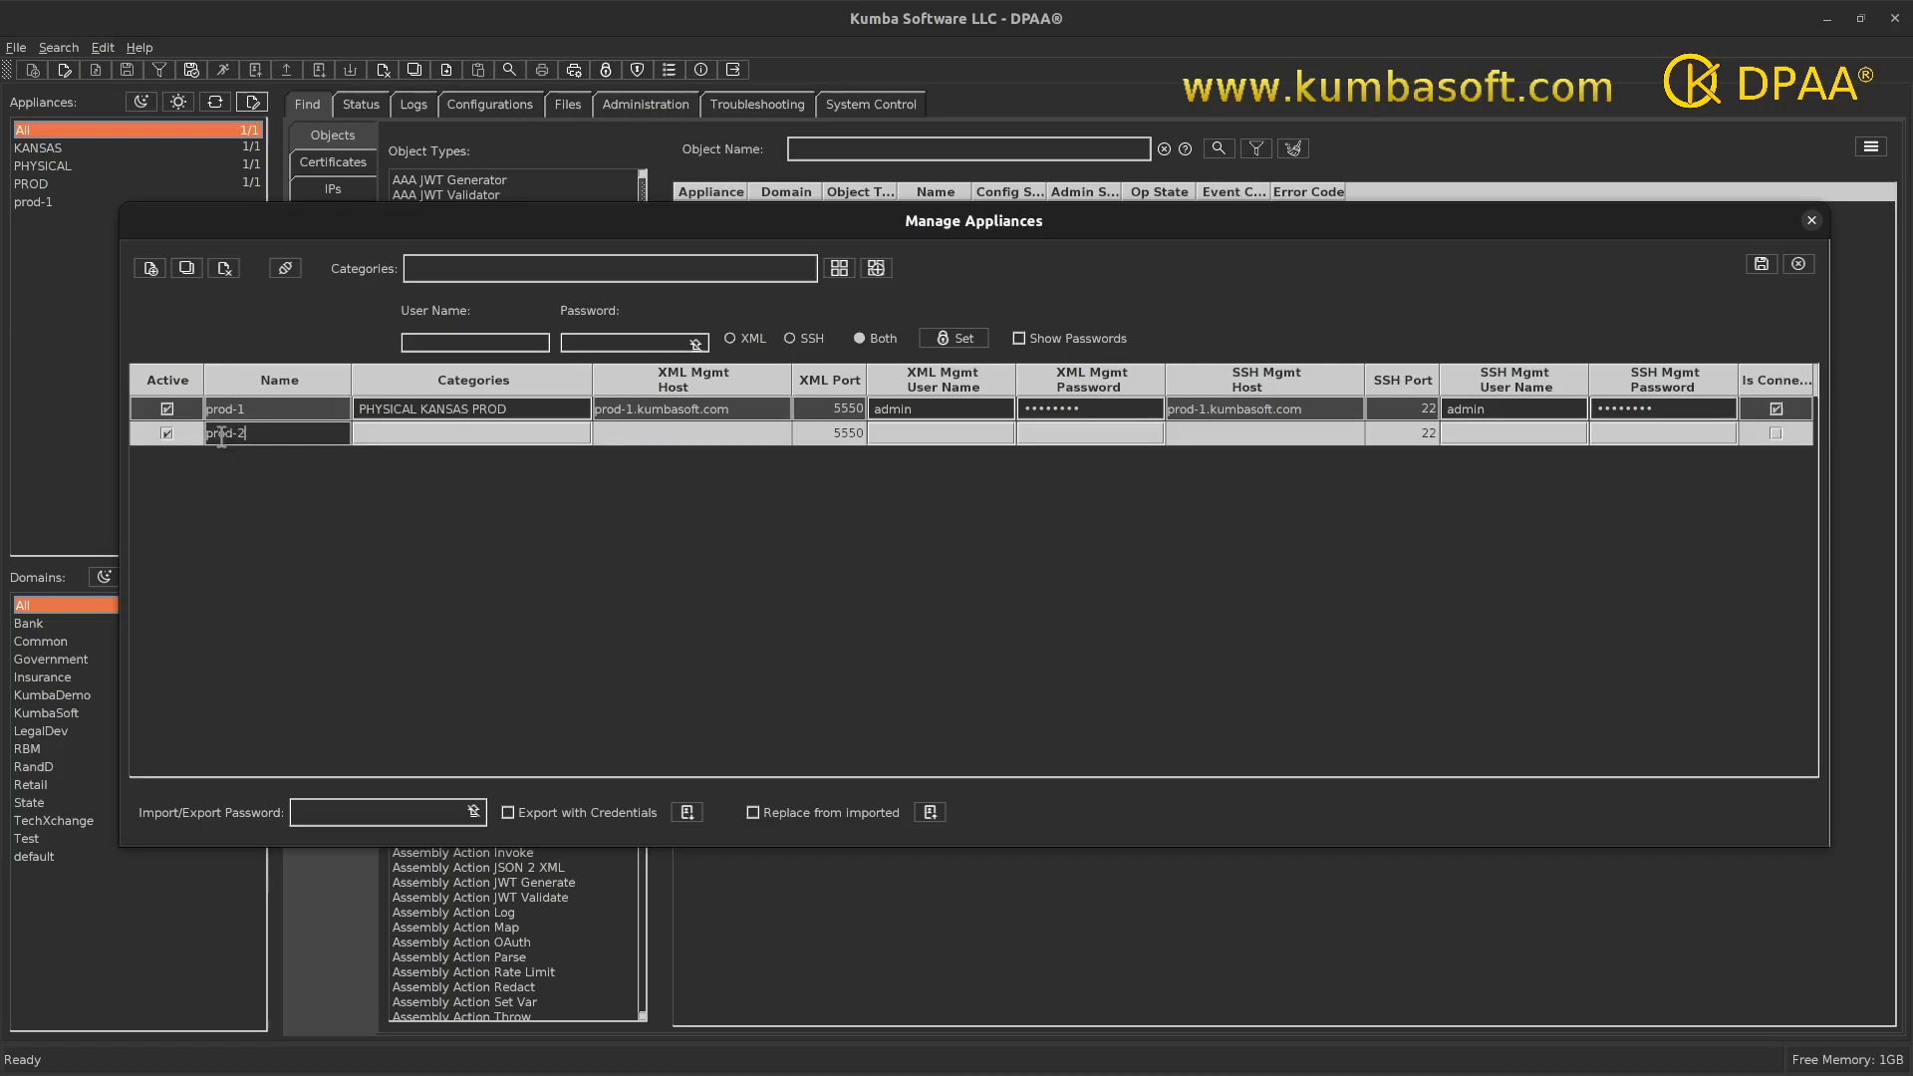
{"action": "key", "text": "Tab"}
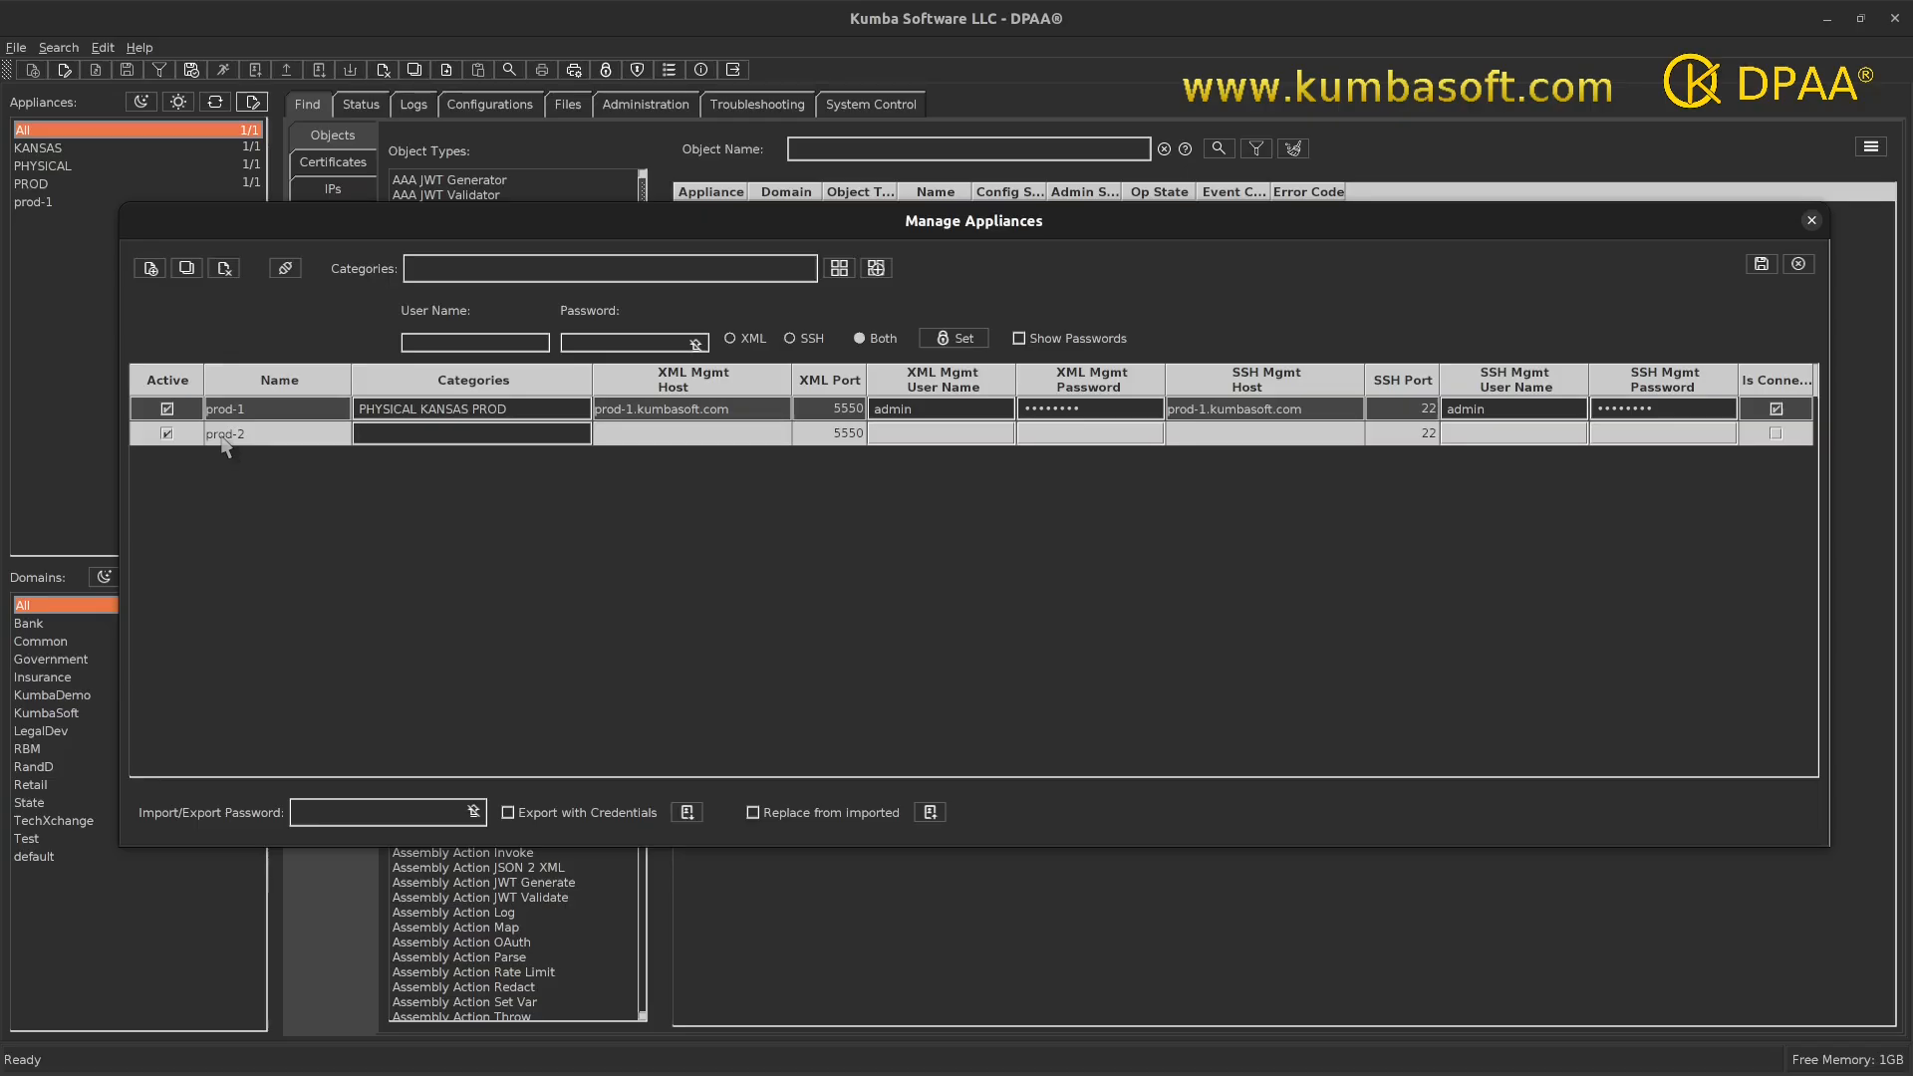
{"action": "key", "text": "Tab"}
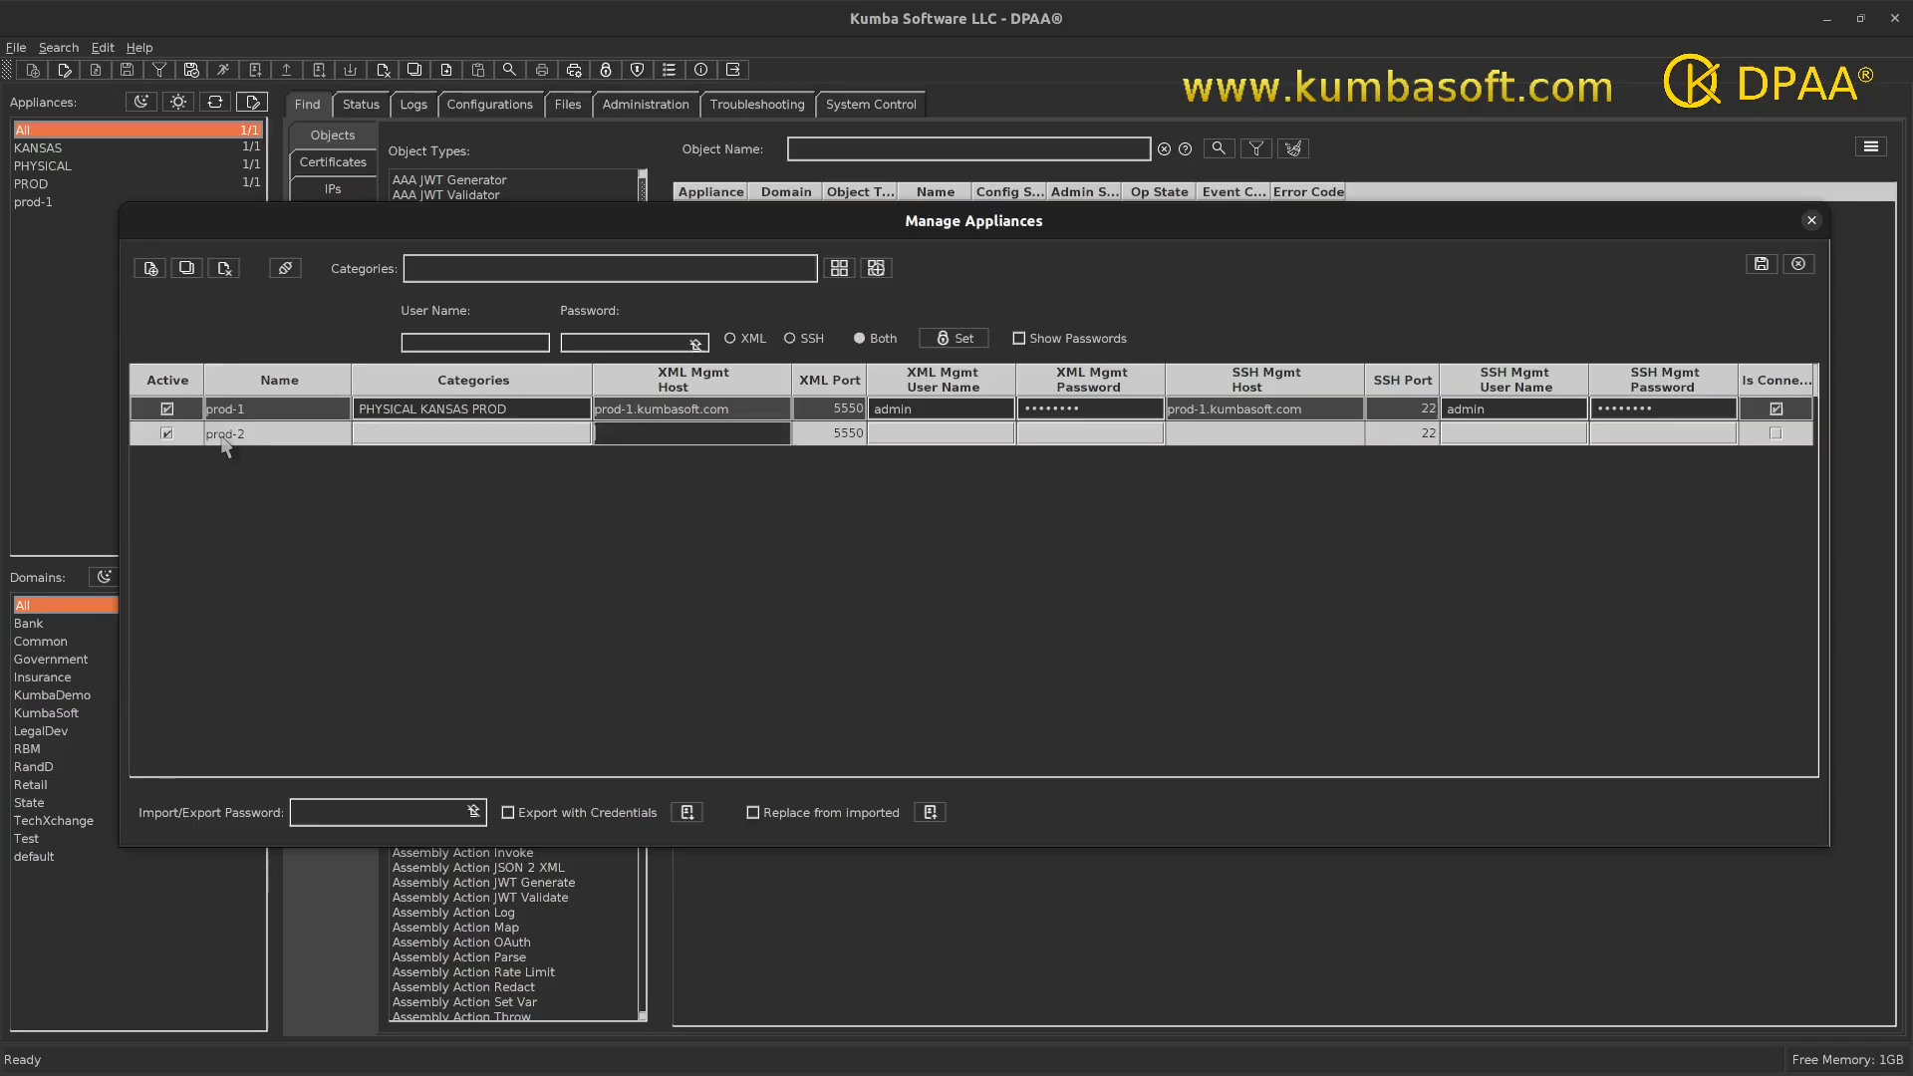
{"action": "type", "text": "pro"}
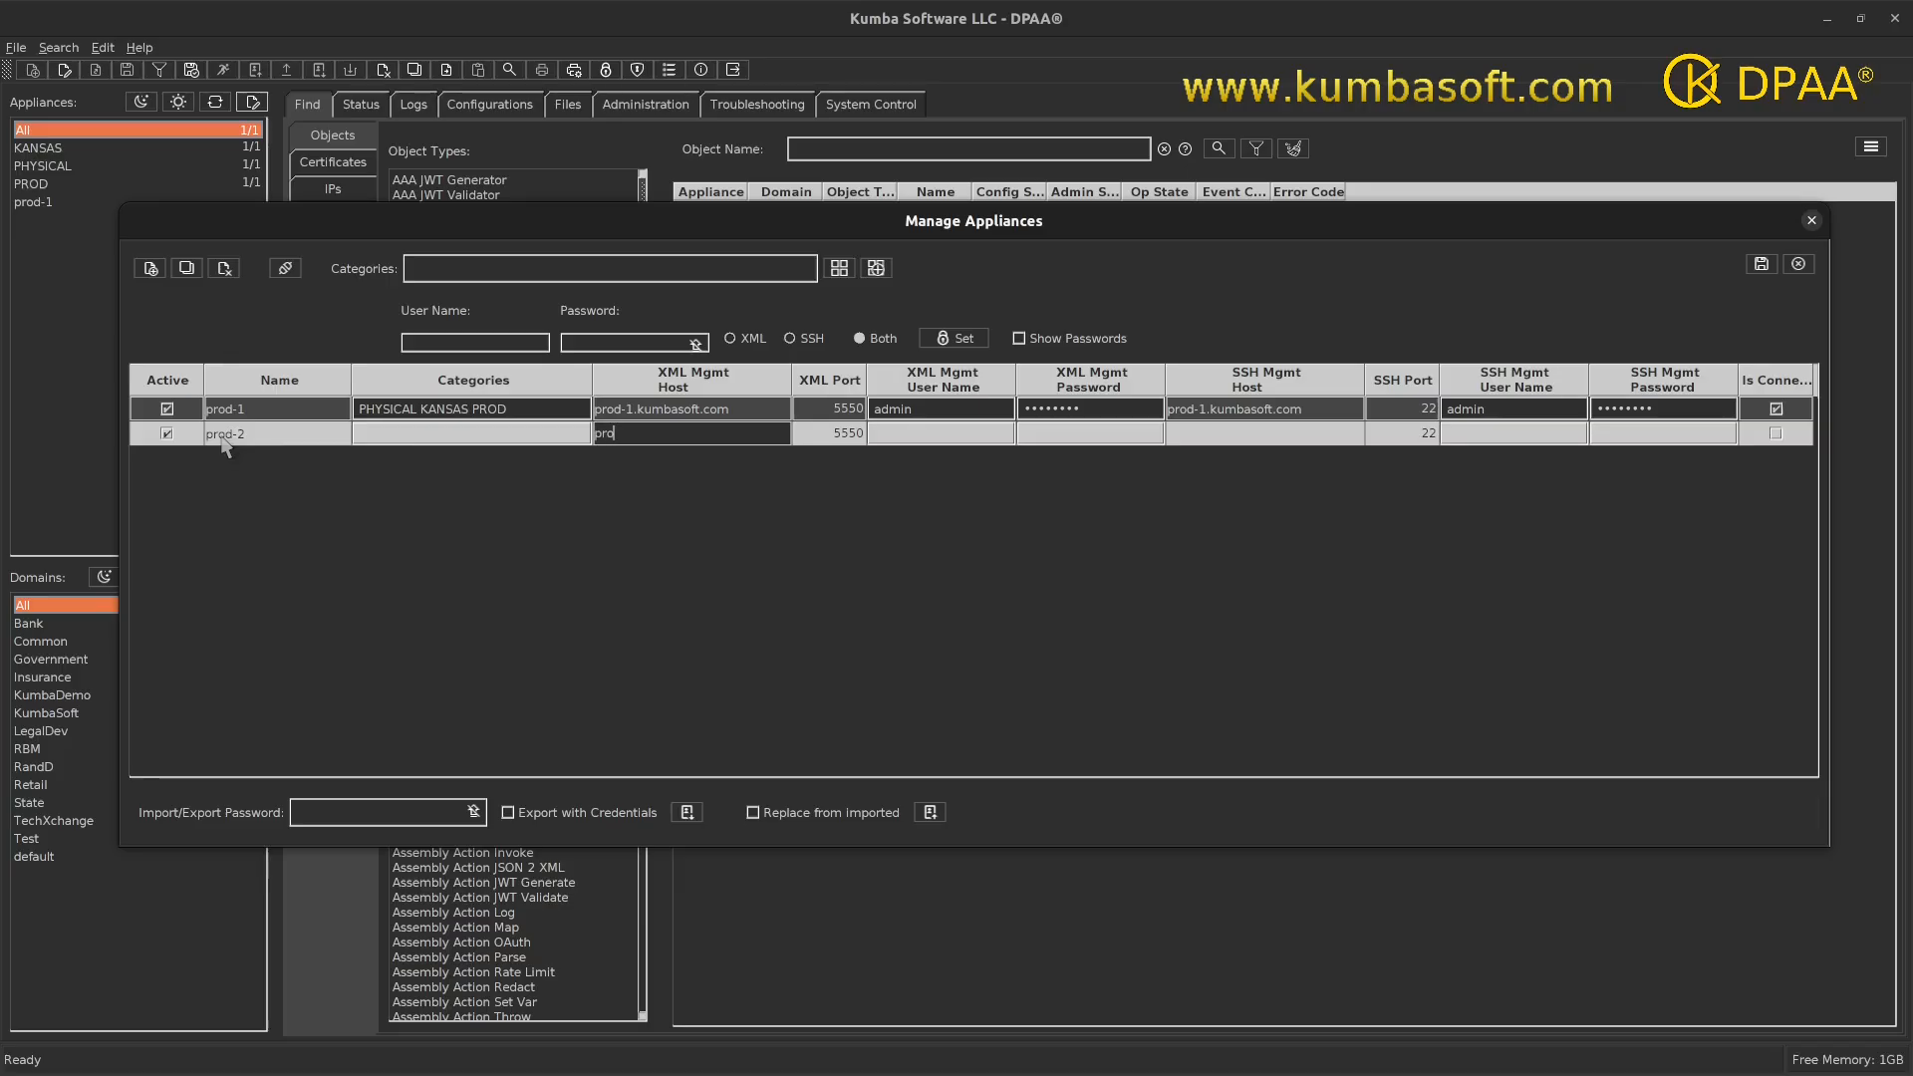
{"action": "type", "text": "d-2.kumbasoft.com"}
{"action": "key", "text": "Tab"}
{"action": "key", "text": "Tab"}
{"action": "type", "text": "admin"}
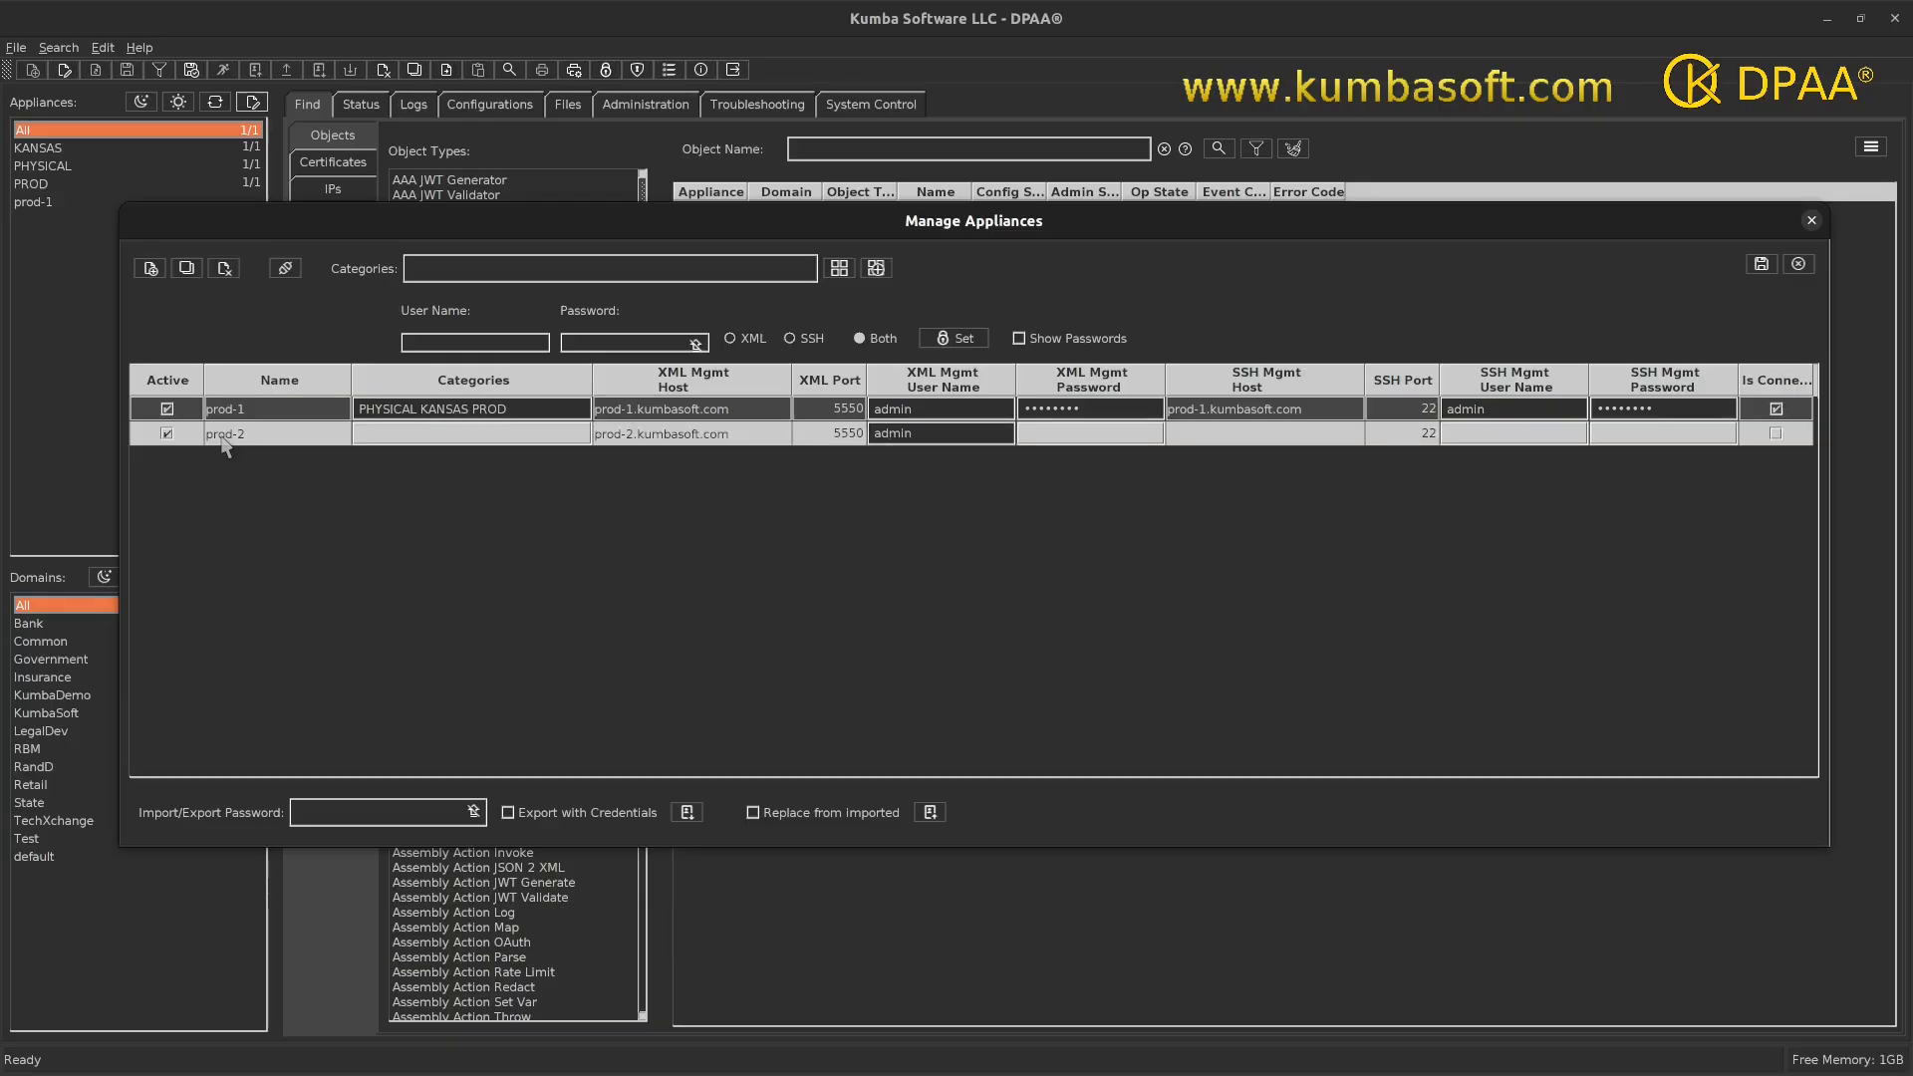
{"action": "key", "text": "Tab"}
{"action": "type", "text": "********"}
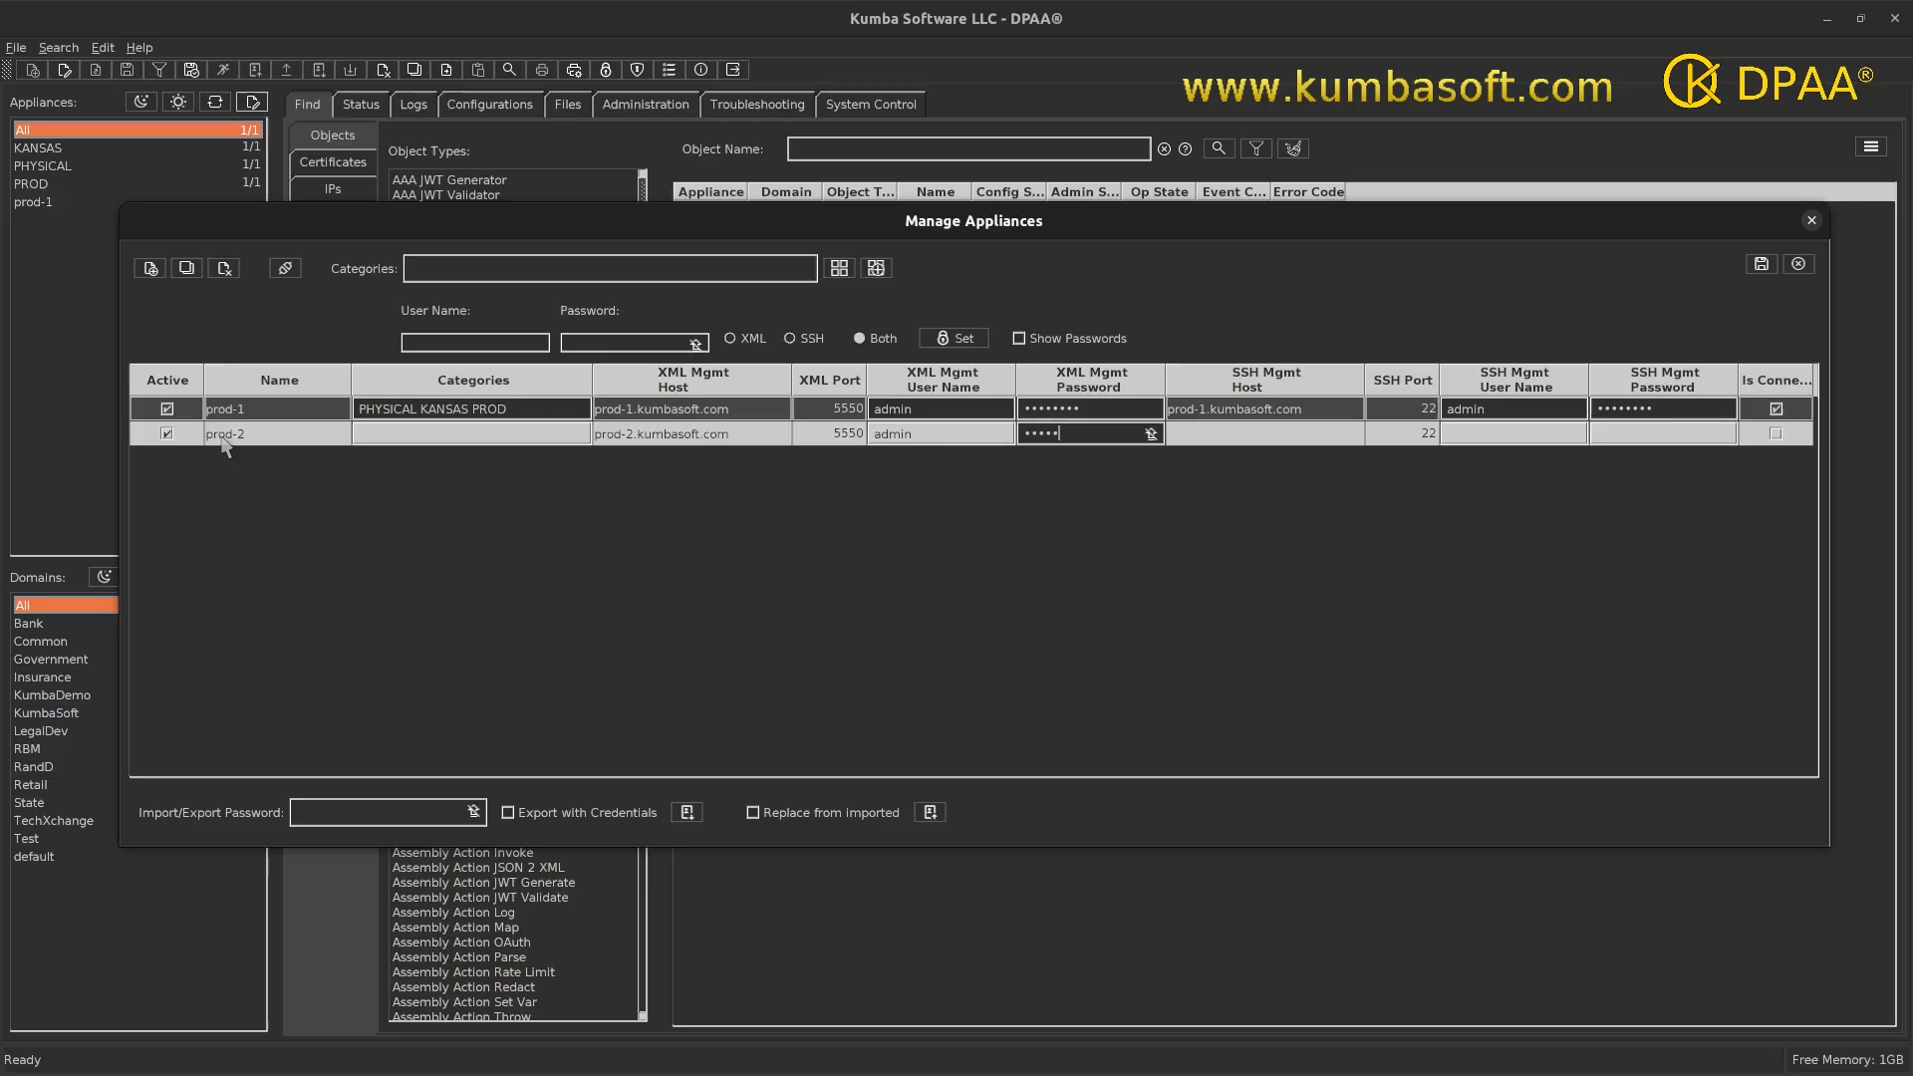
{"action": "key", "text": "Tab"}
{"action": "key", "text": "Tab"}
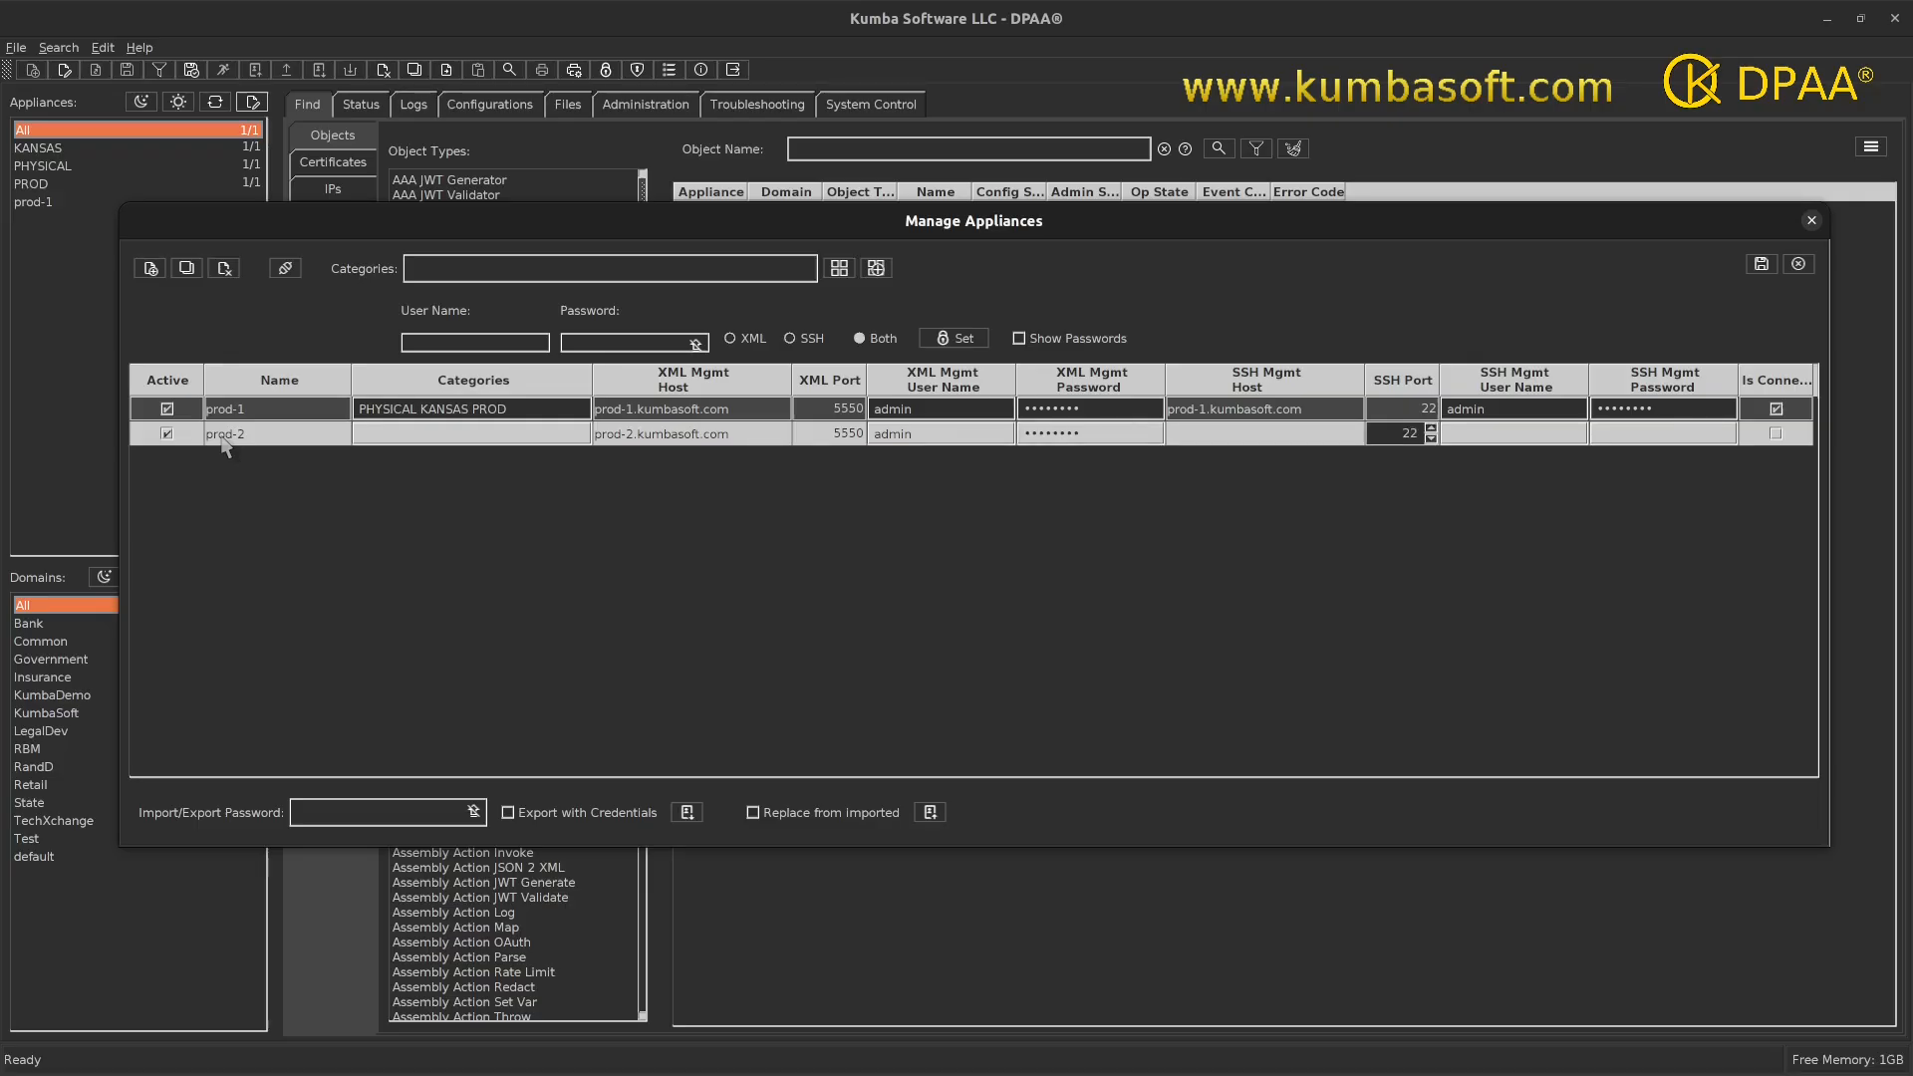
- Set prod-2's SSH host to prod-2.kumbasoft.com with user admin and its password
{"action": "key", "text": "shift+Tab"}
{"action": "type", "text": "prod-2"}
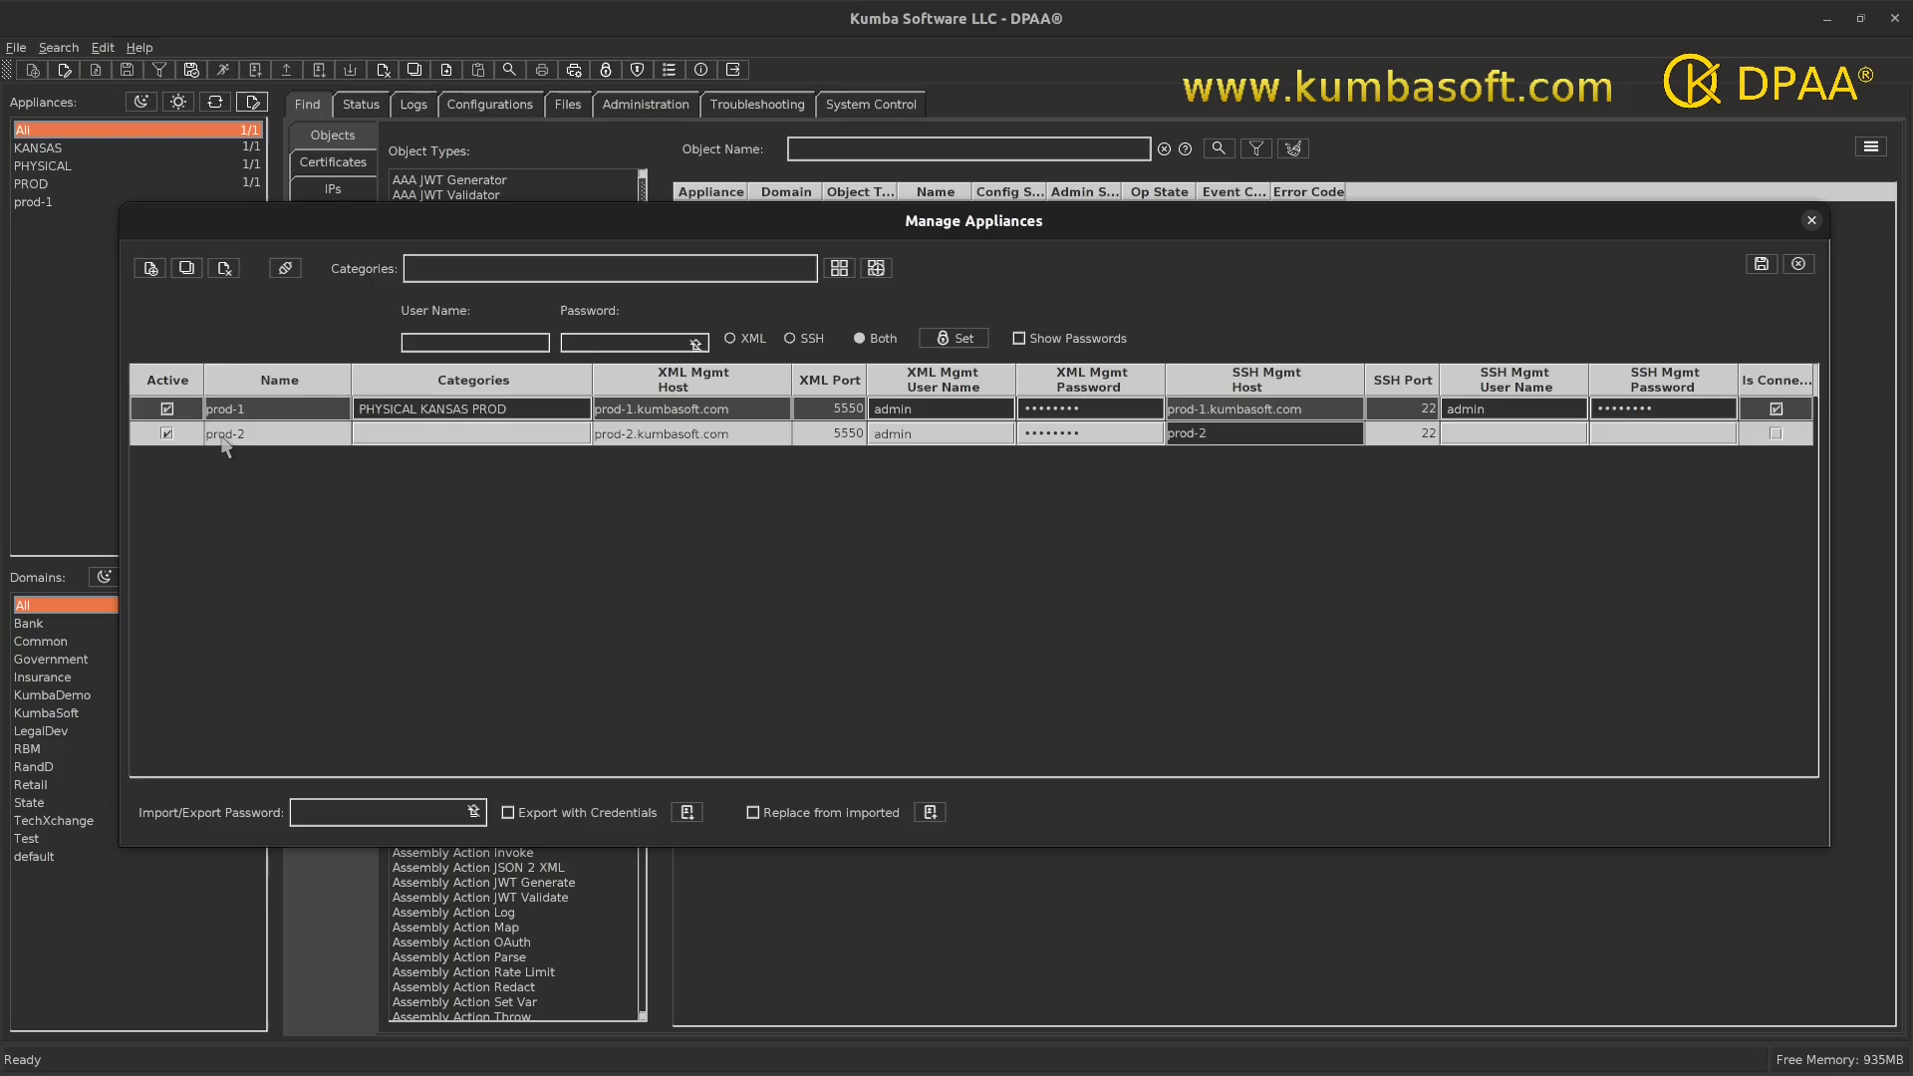
{"action": "type", "text": ".kumbasoft.com"}
{"action": "key", "text": "Tab"}
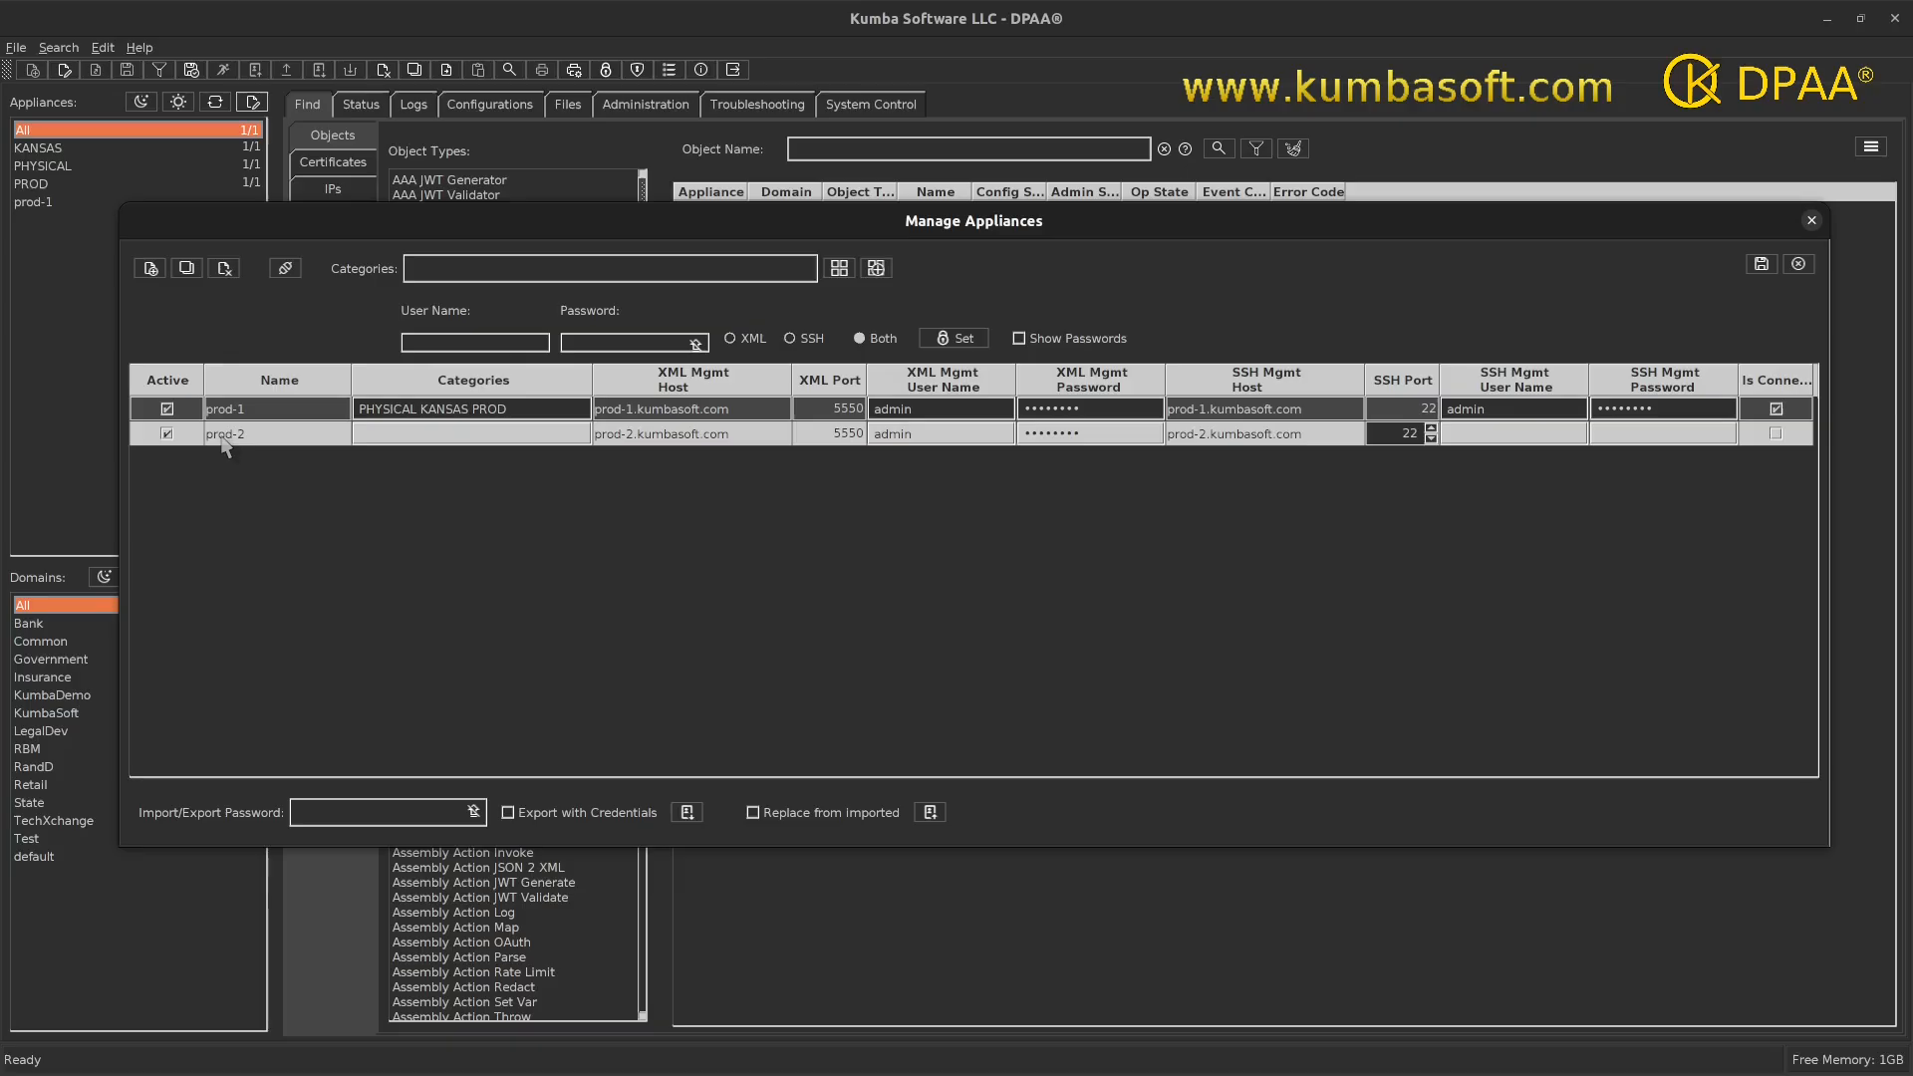
{"action": "key", "text": "Tab"}
{"action": "type", "text": "admin"}
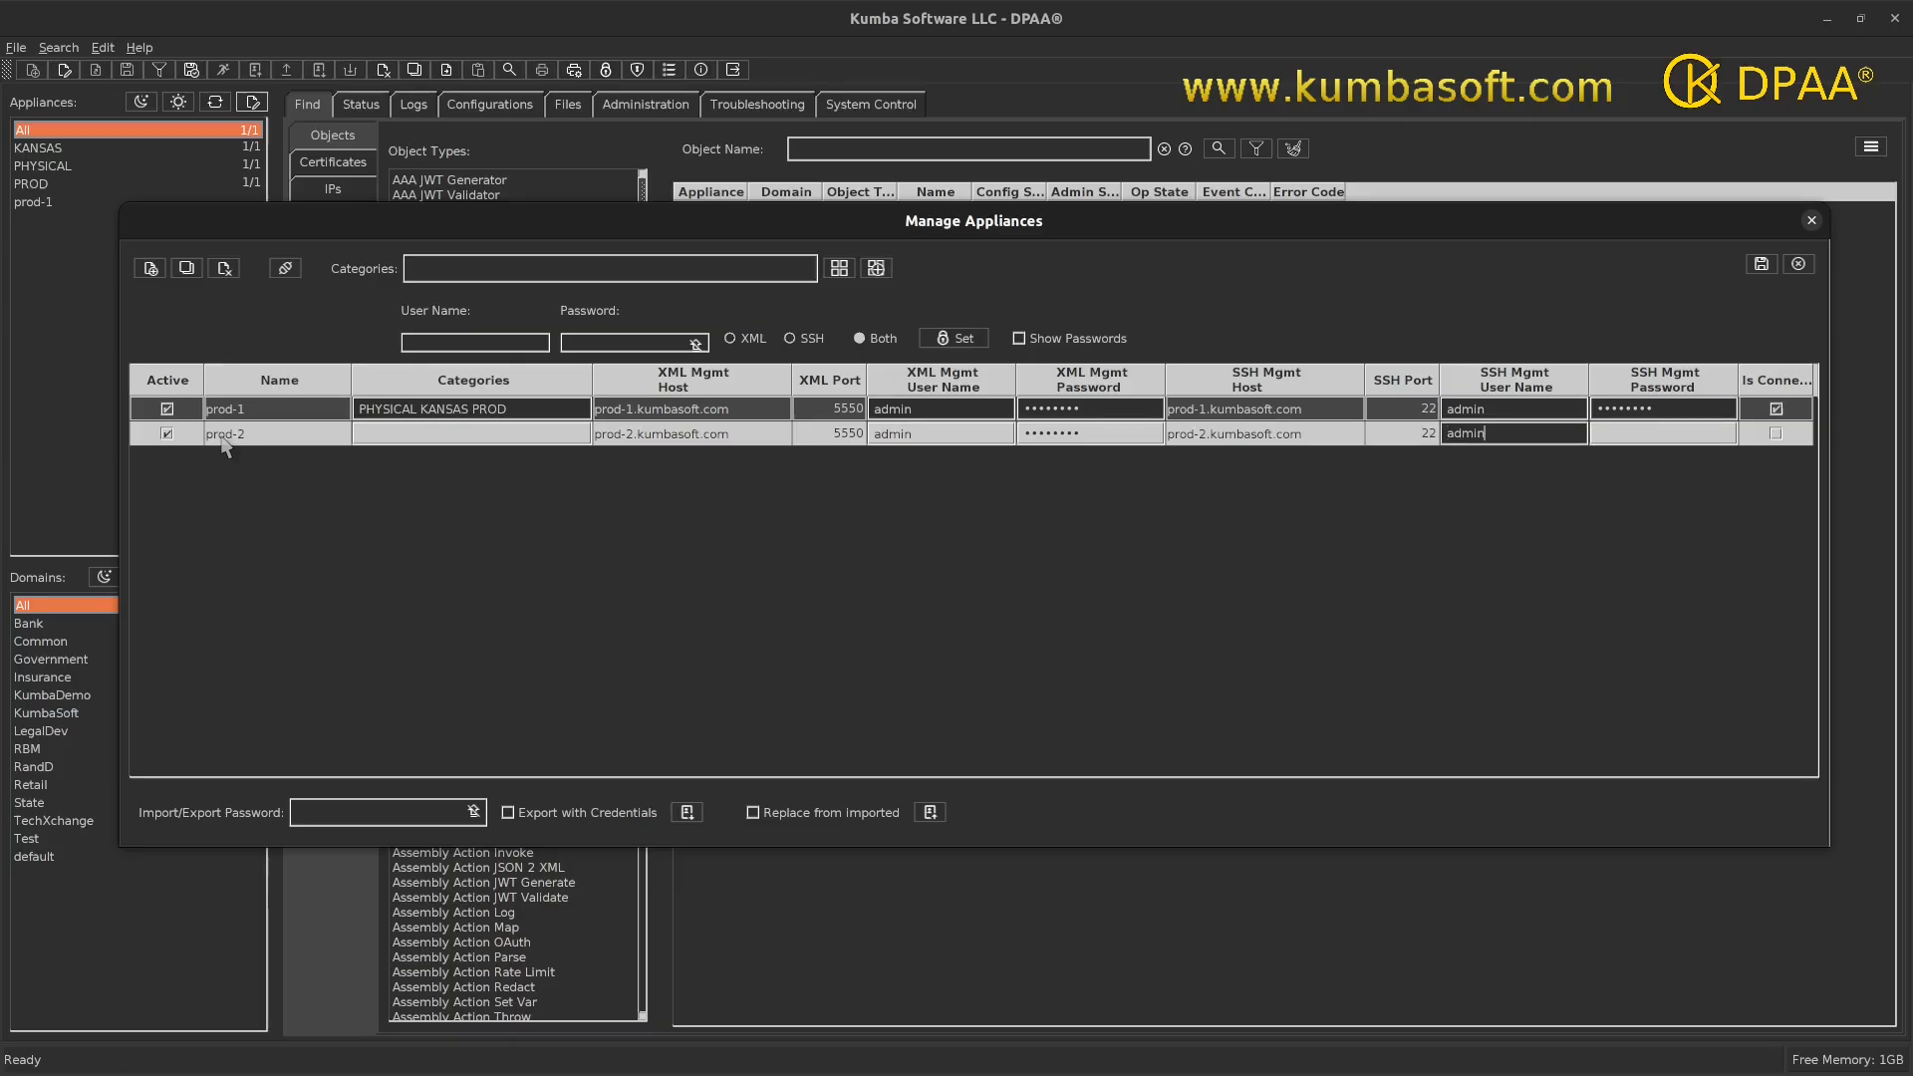
{"action": "key", "text": "Tab"}
{"action": "type", "text": "••••••••"}
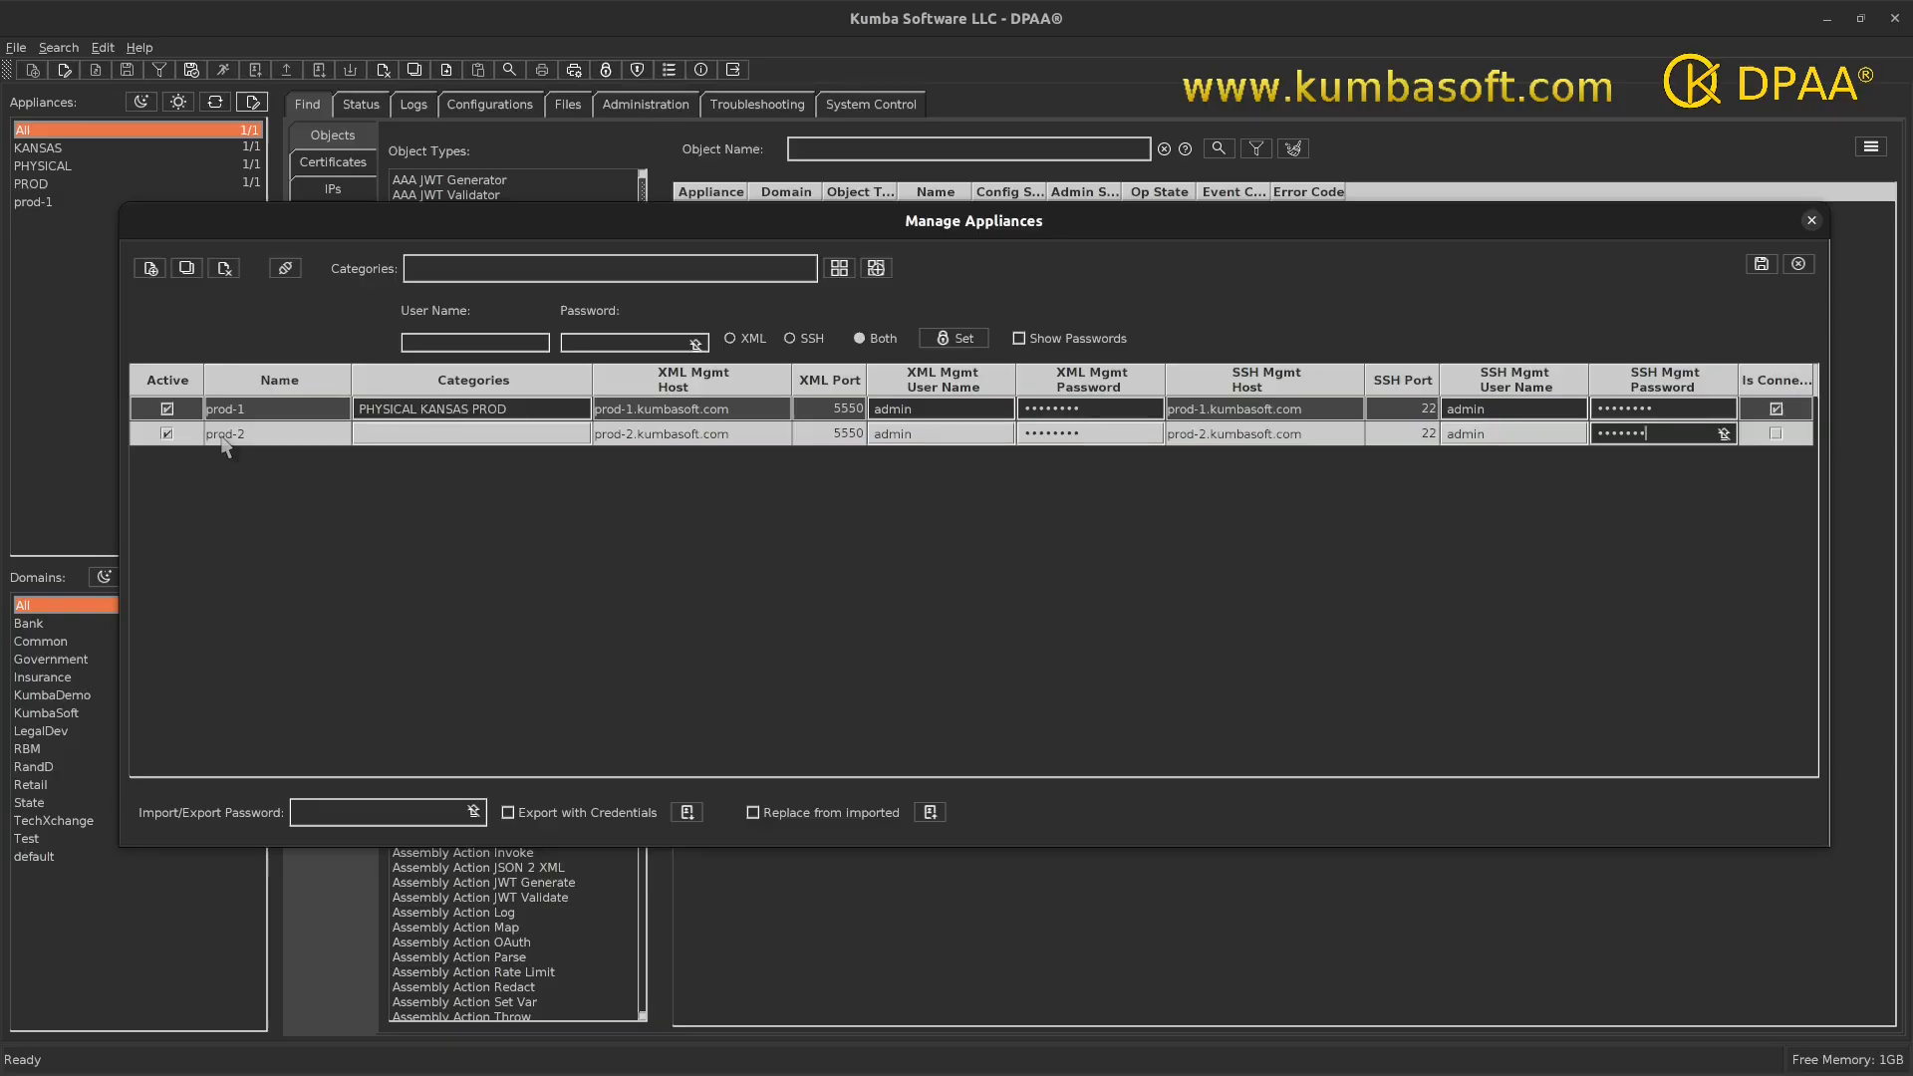
{"action": "key", "text": "Return"}
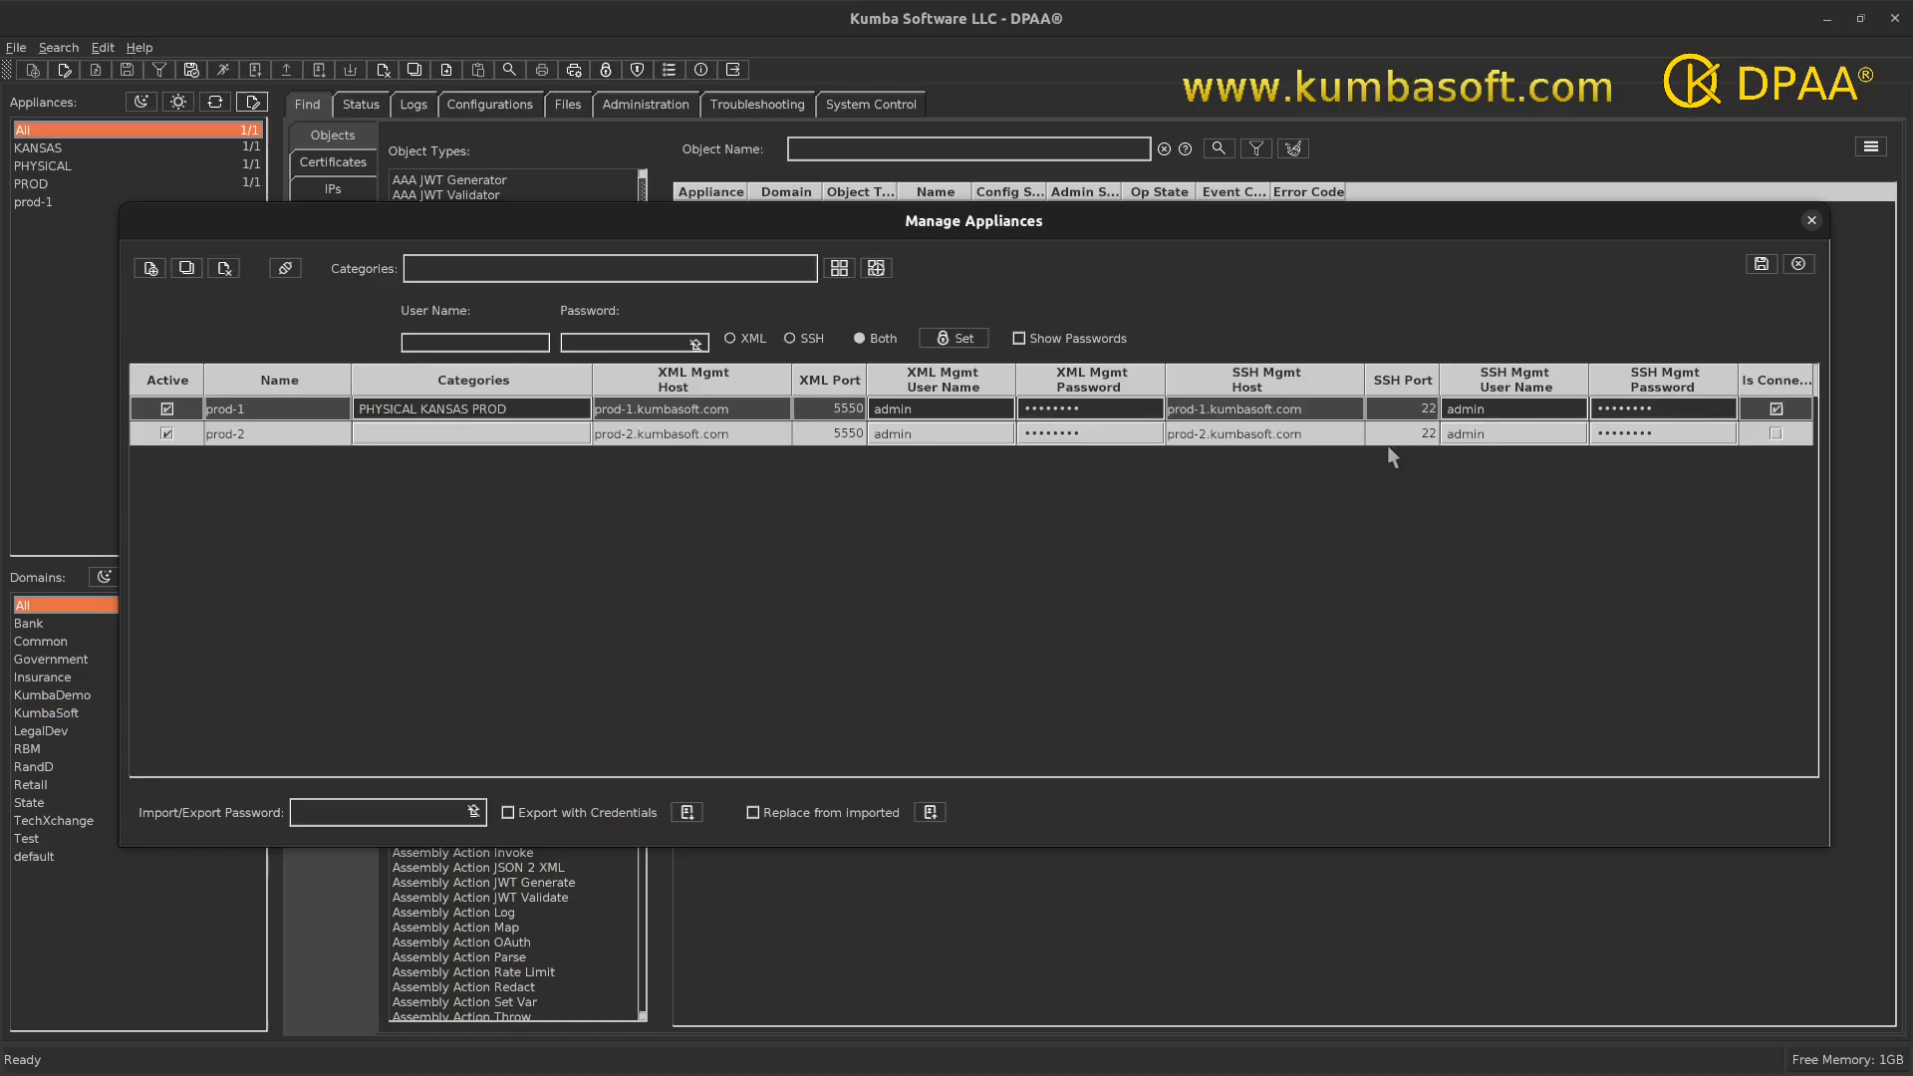
- Duplicate the prod-2 row and rename the copy dev-1
{"action": "left_click", "coordinate": [186, 269]}
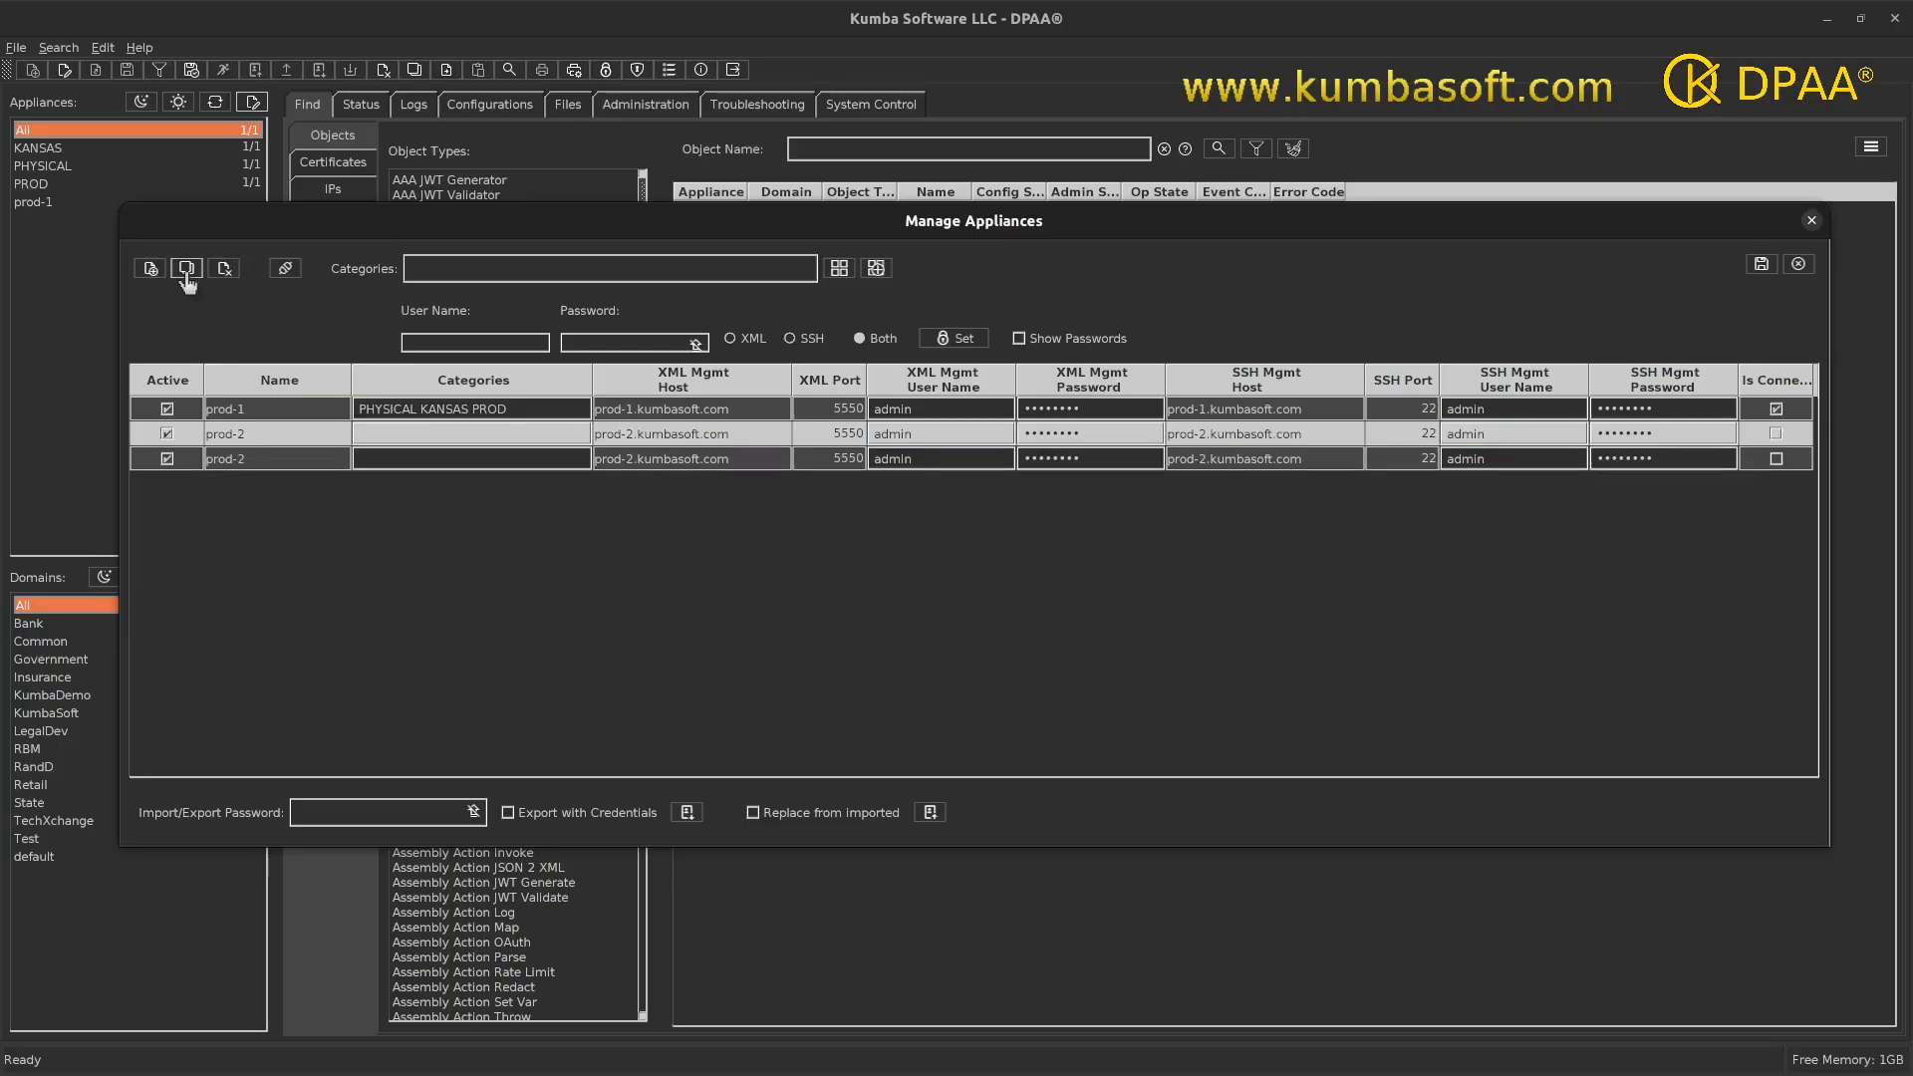
{"action": "double_click", "coordinate": [227, 458]}
{"action": "type", "text": "dev-1"}
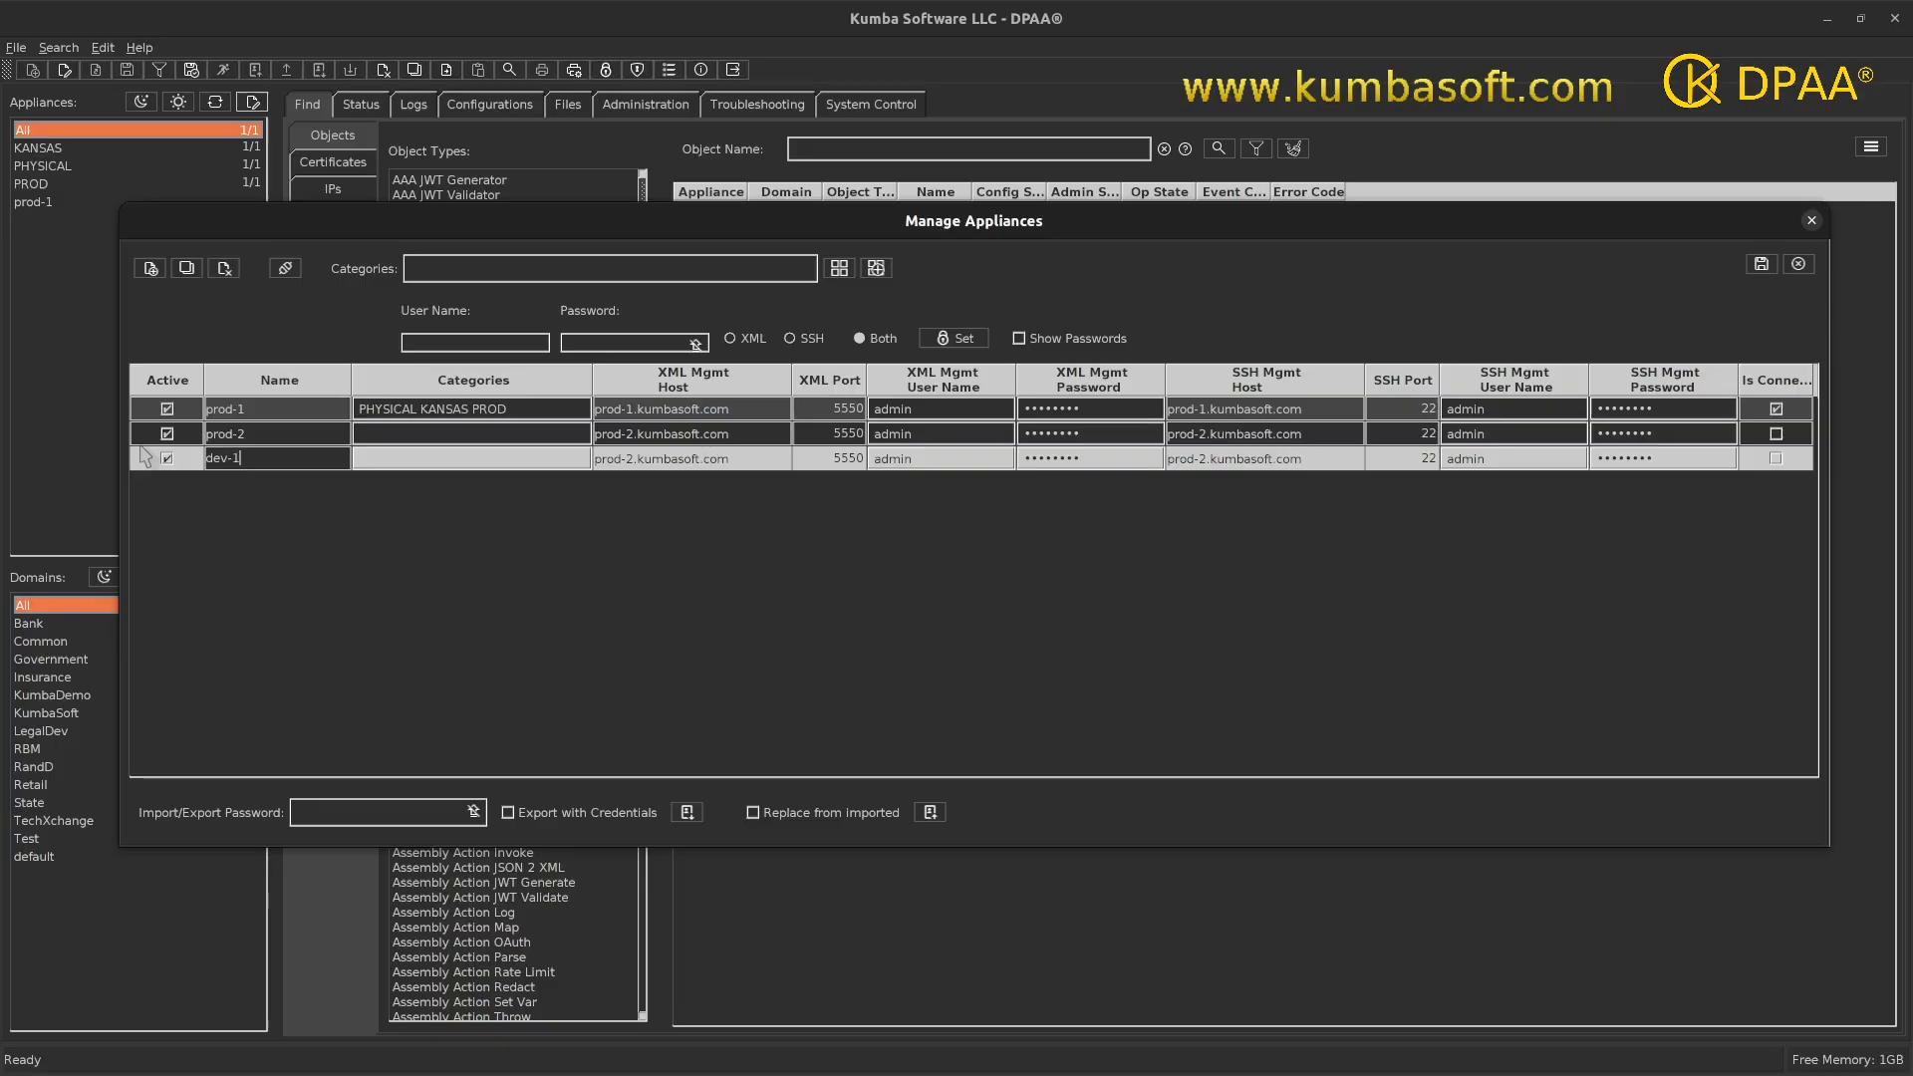
{"action": "key", "text": "Tab"}
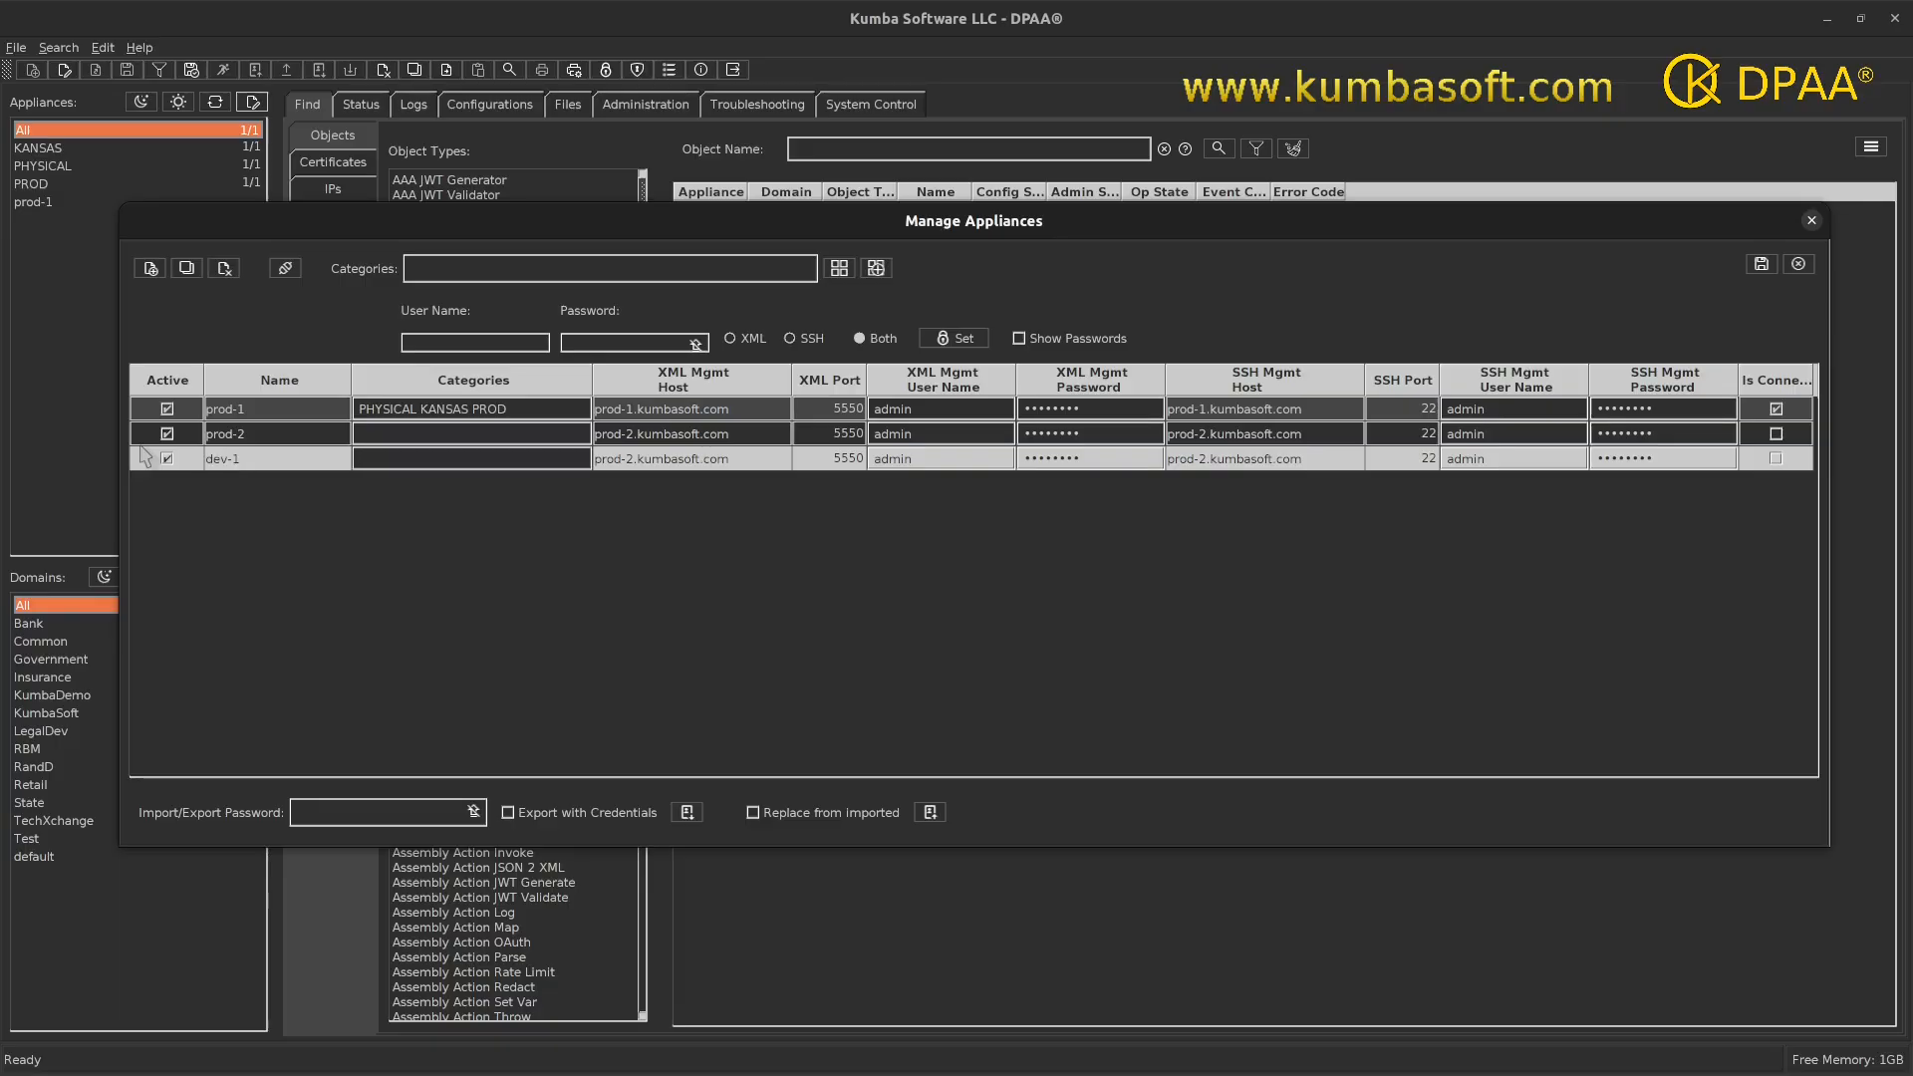
{"action": "key", "text": "Tab"}
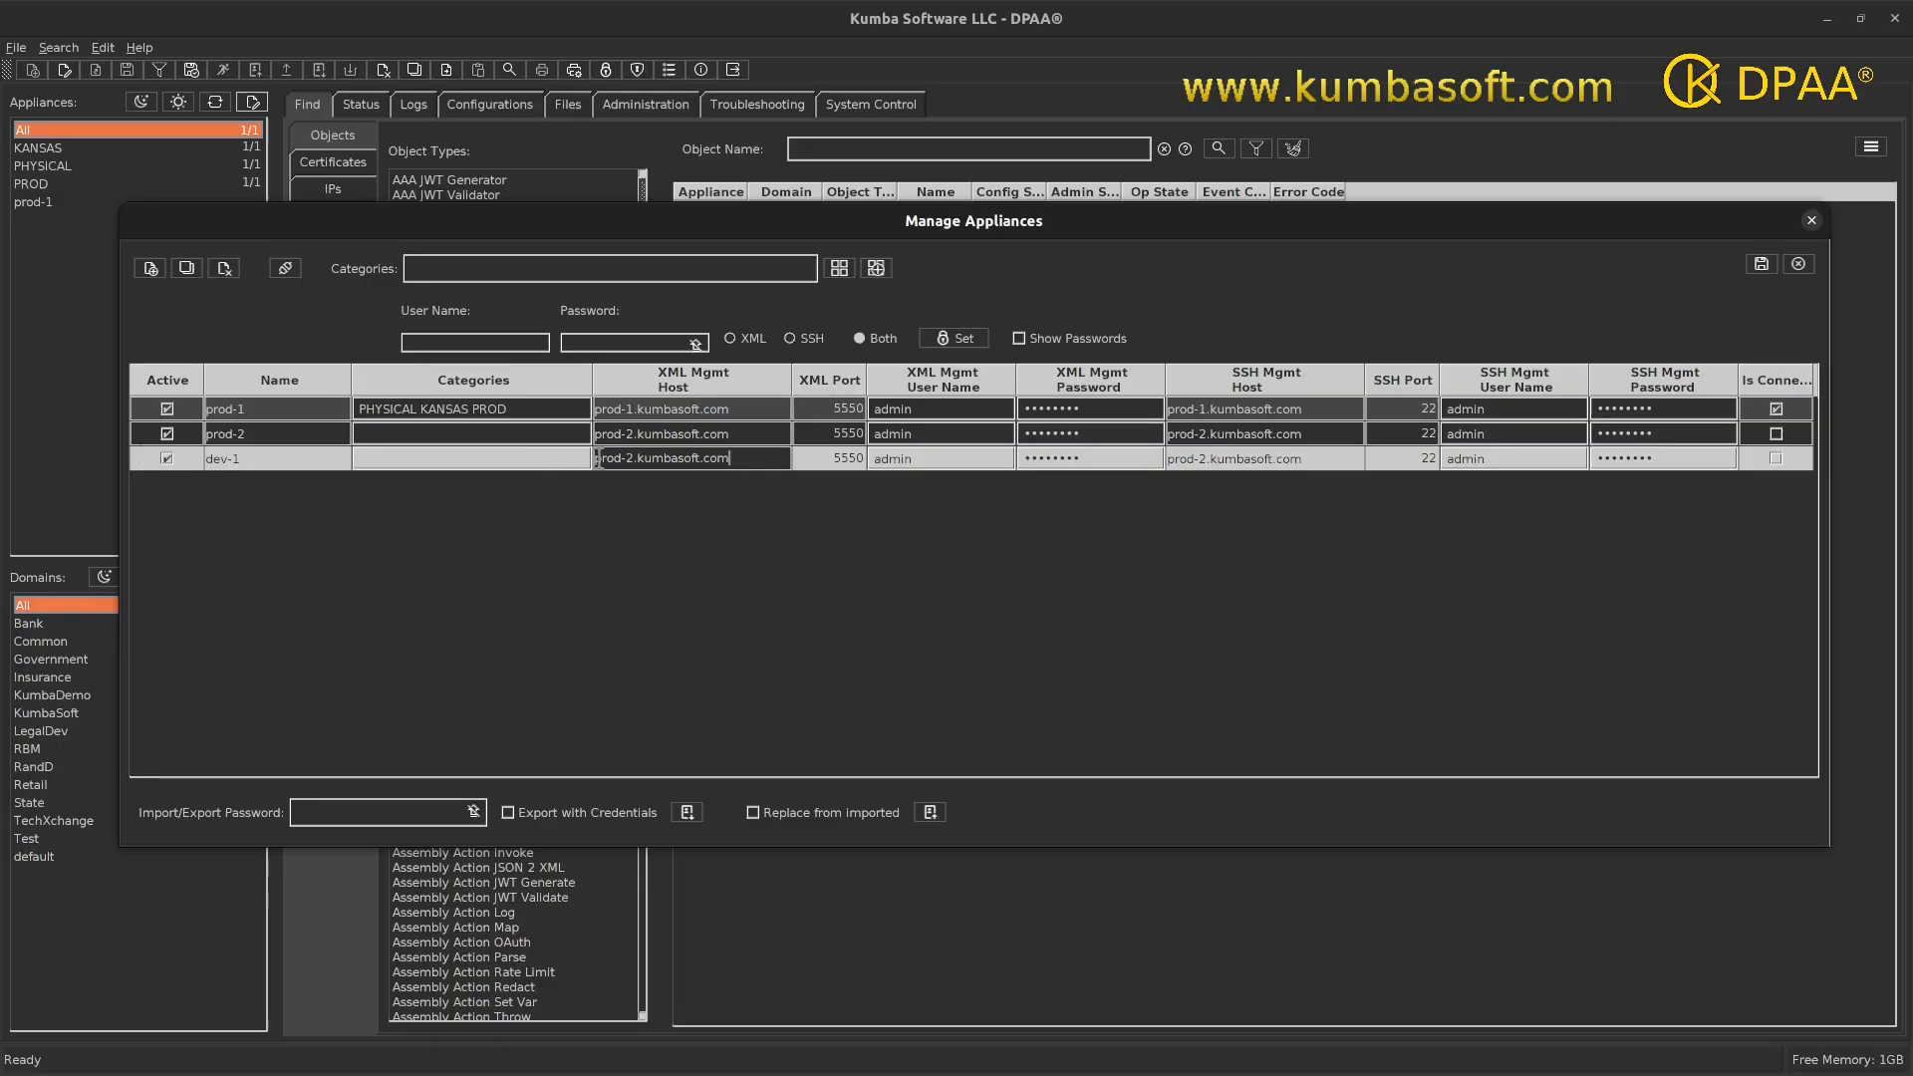
- Change dev-1's XML and SSH management hosts to idg-1.kumbasoft.com
{"action": "left_click_drag", "start_coordinate": [634, 458], "coordinate": [584, 457]}
{"action": "type", "text": "dg-1"}
{"action": "left_click_drag", "start_coordinate": [1207, 458], "coordinate": [1158, 453]}
{"action": "type", "text": "idg-1"}
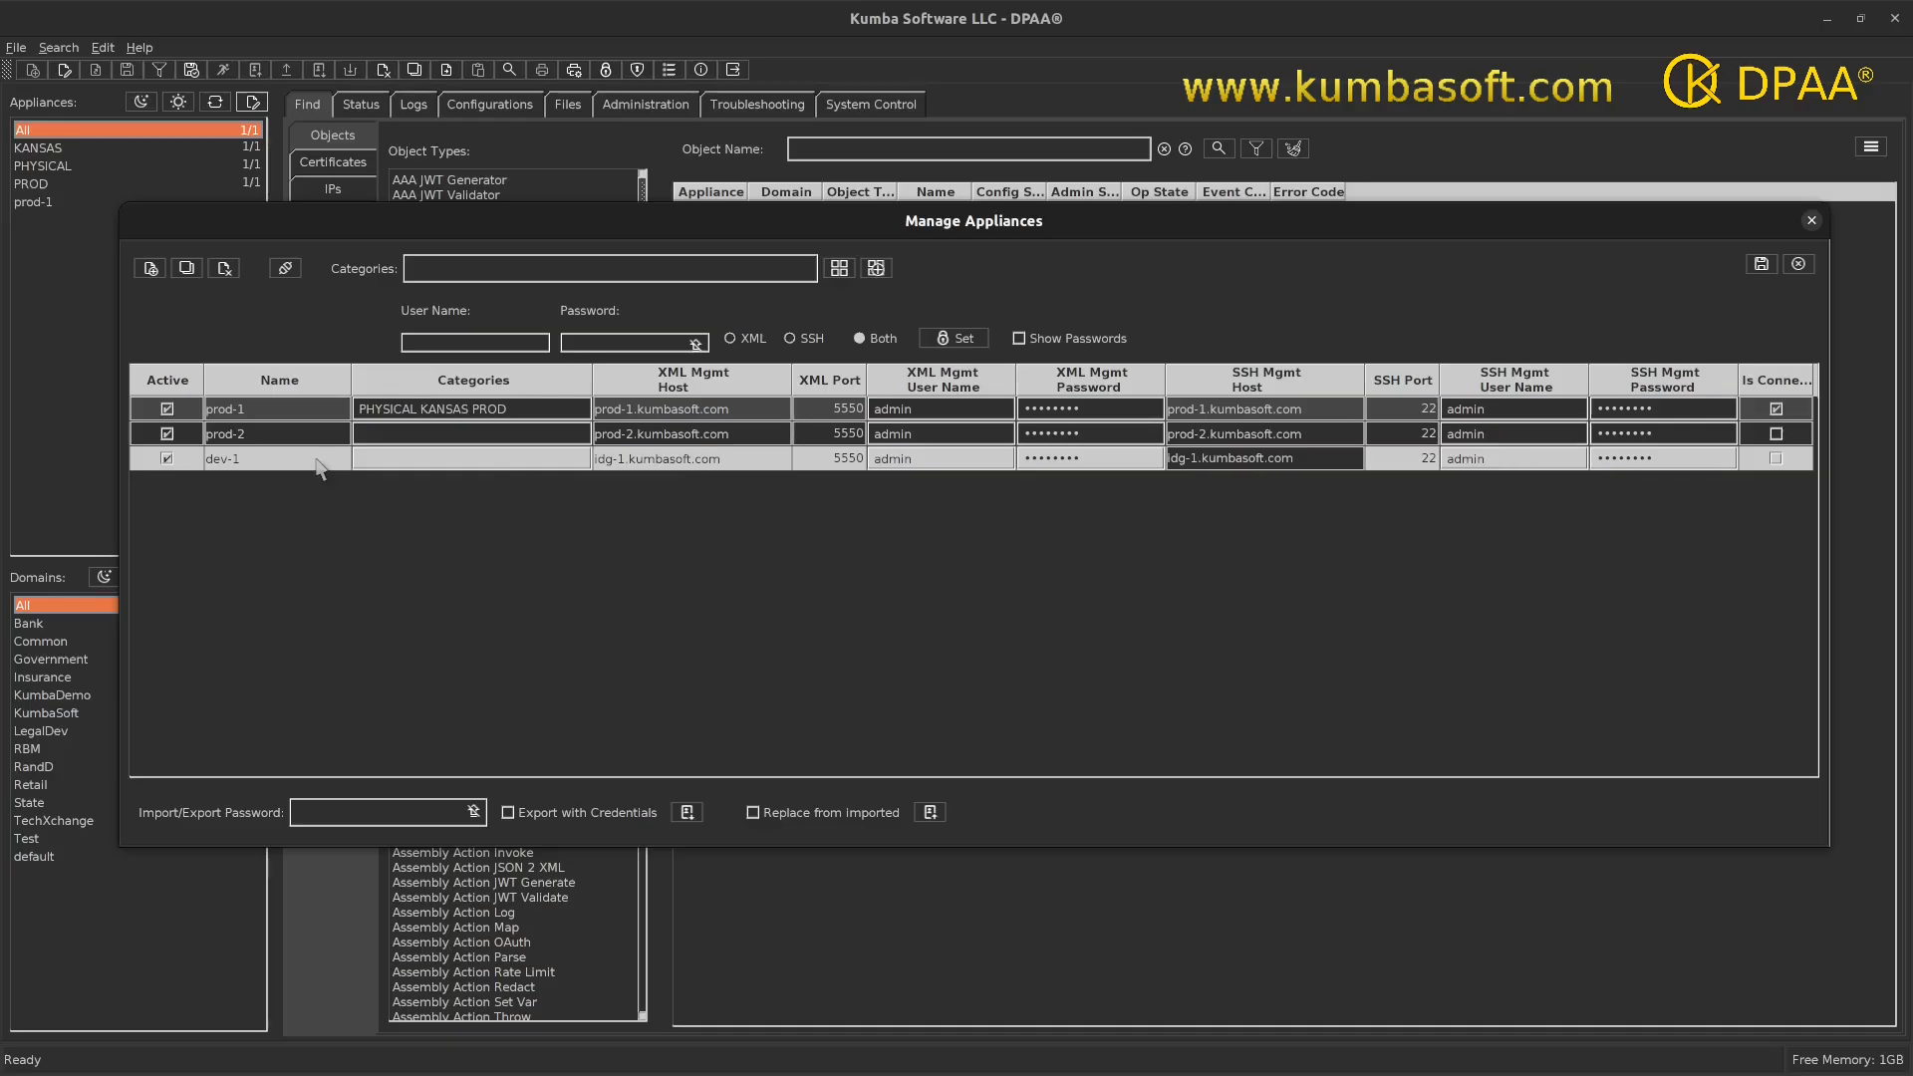
- Duplicate dev-1 as dev-2 with XML and SSH hosts set to idg-2.kumbasoft.com
{"action": "left_click", "coordinate": [185, 268]}
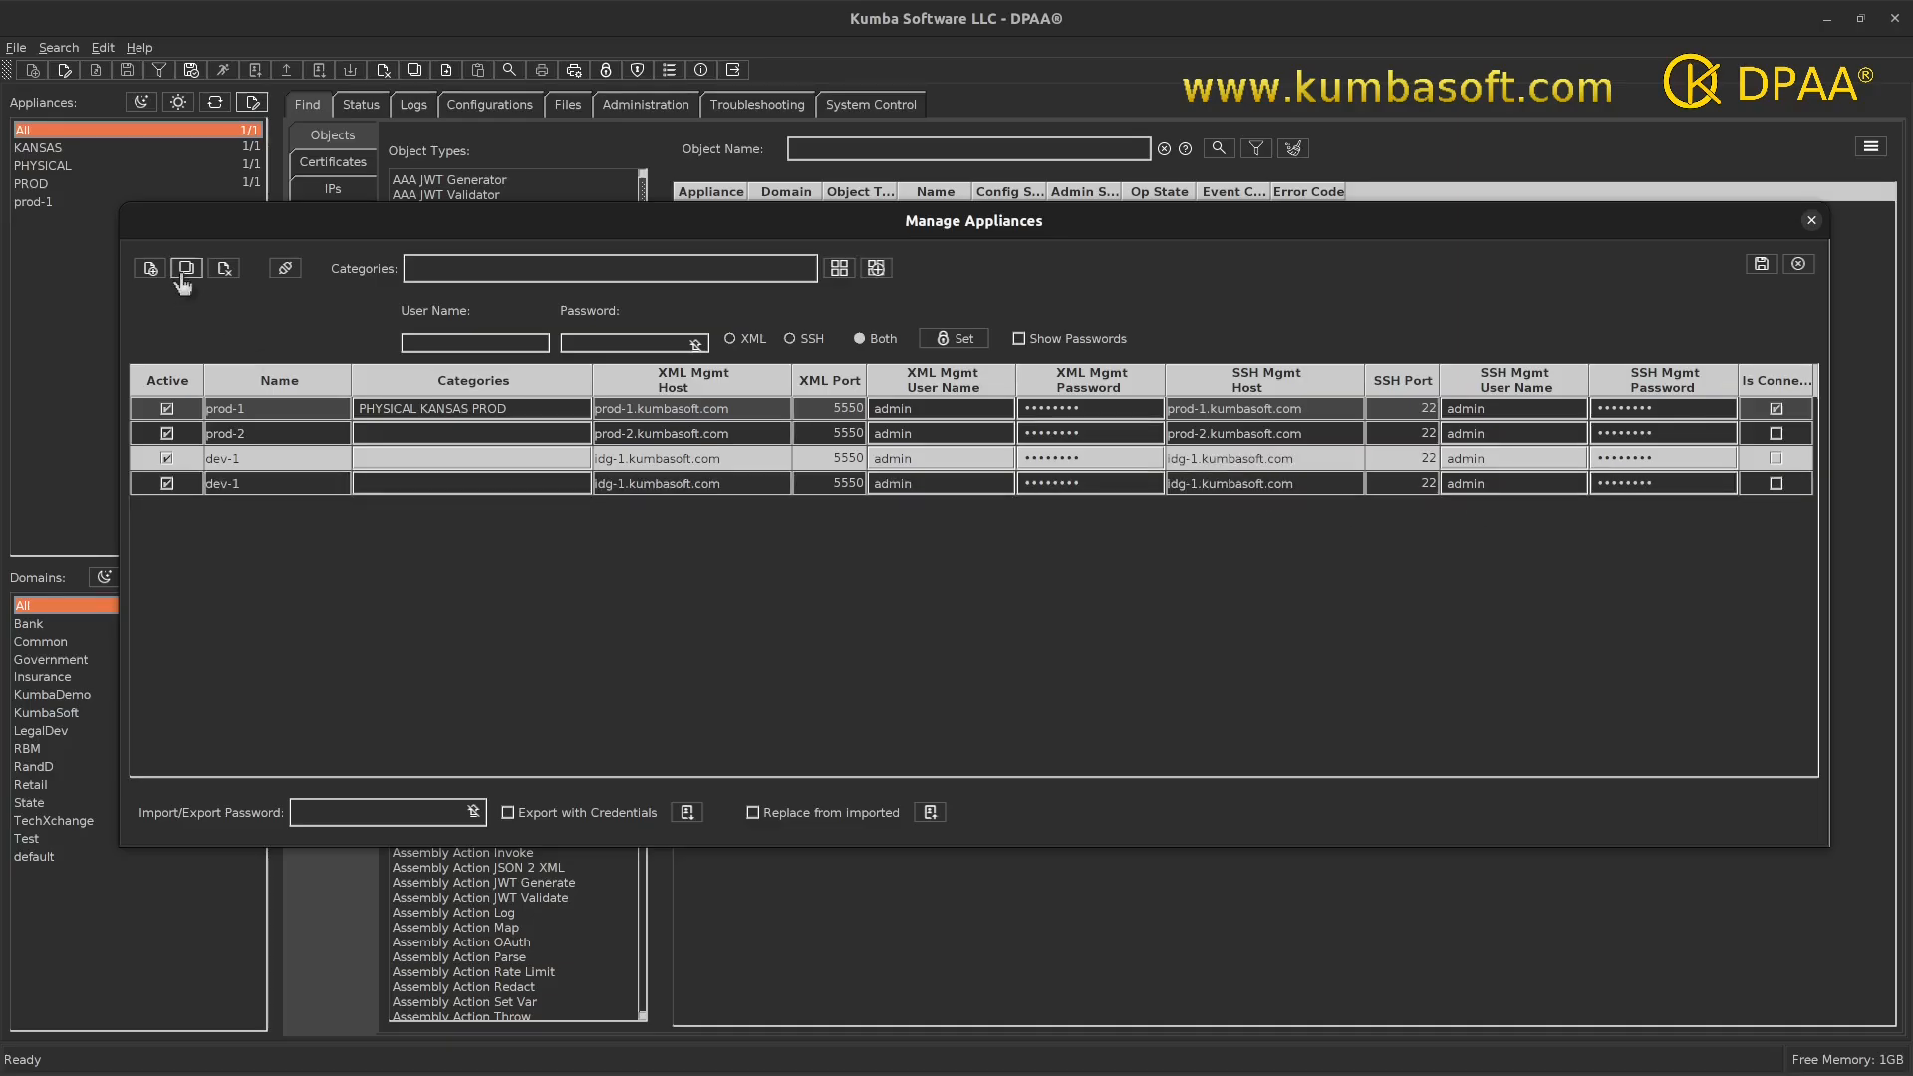
{"action": "left_click", "coordinate": [248, 482]}
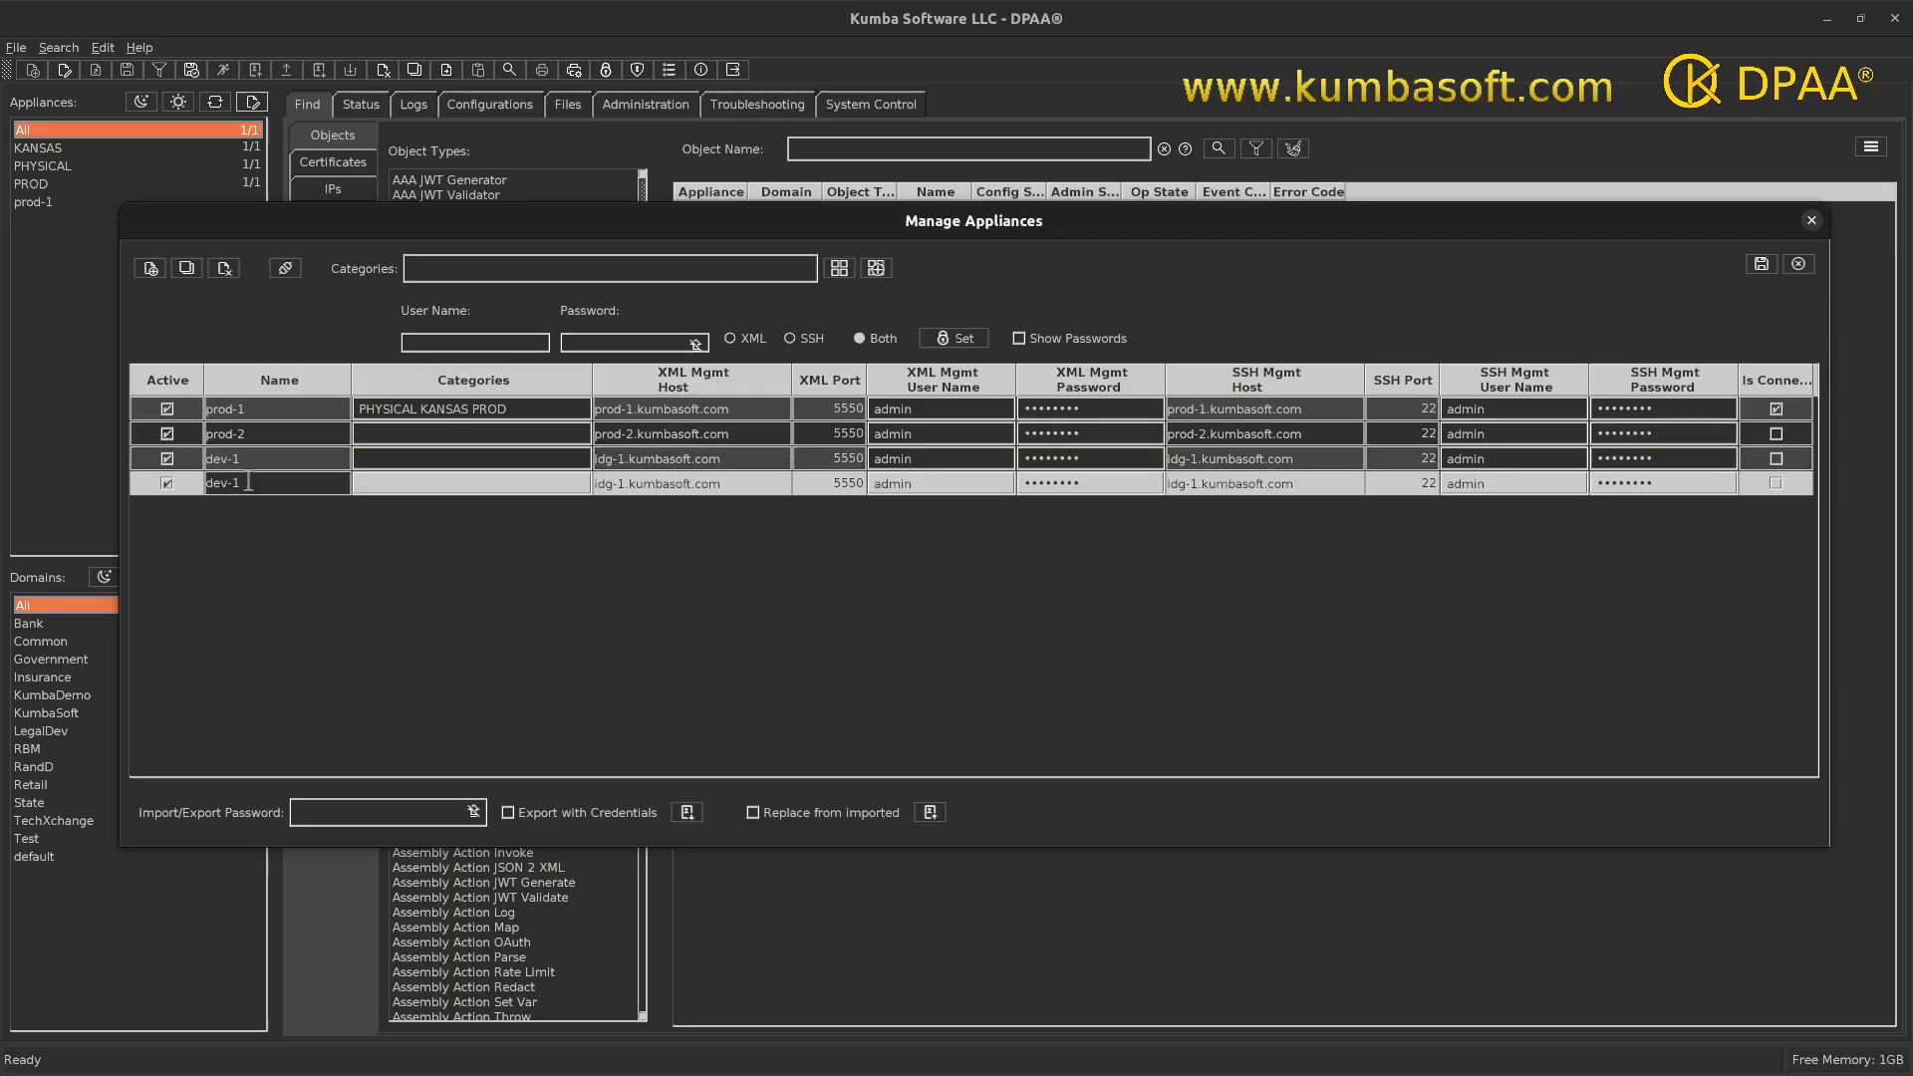
{"action": "type", "text": "2"}
{"action": "double_click", "coordinate": [622, 486]}
{"action": "left_click", "coordinate": [622, 485]}
{"action": "key", "text": "BackSpace"}
{"action": "key", "text": "BackSpace"}
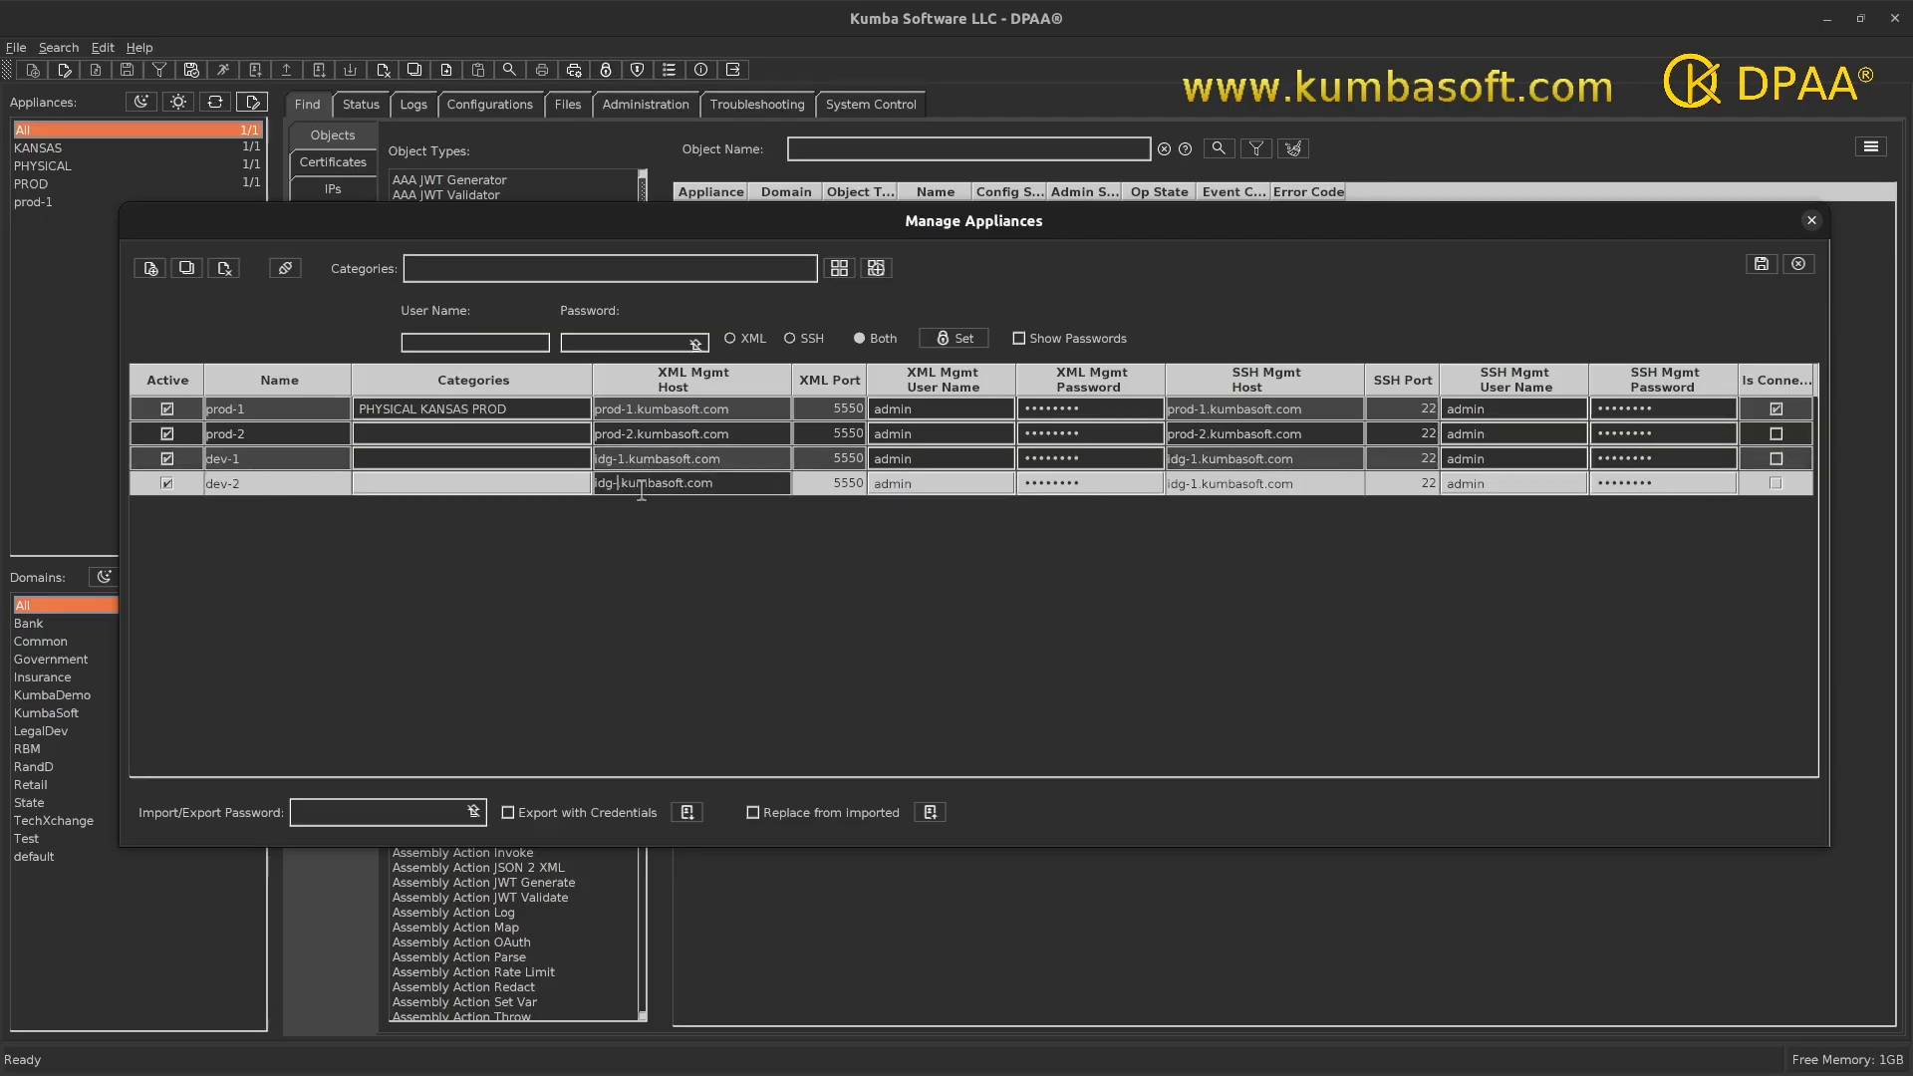
{"action": "type", "text": "2."}
{"action": "left_click", "coordinate": [1198, 485]}
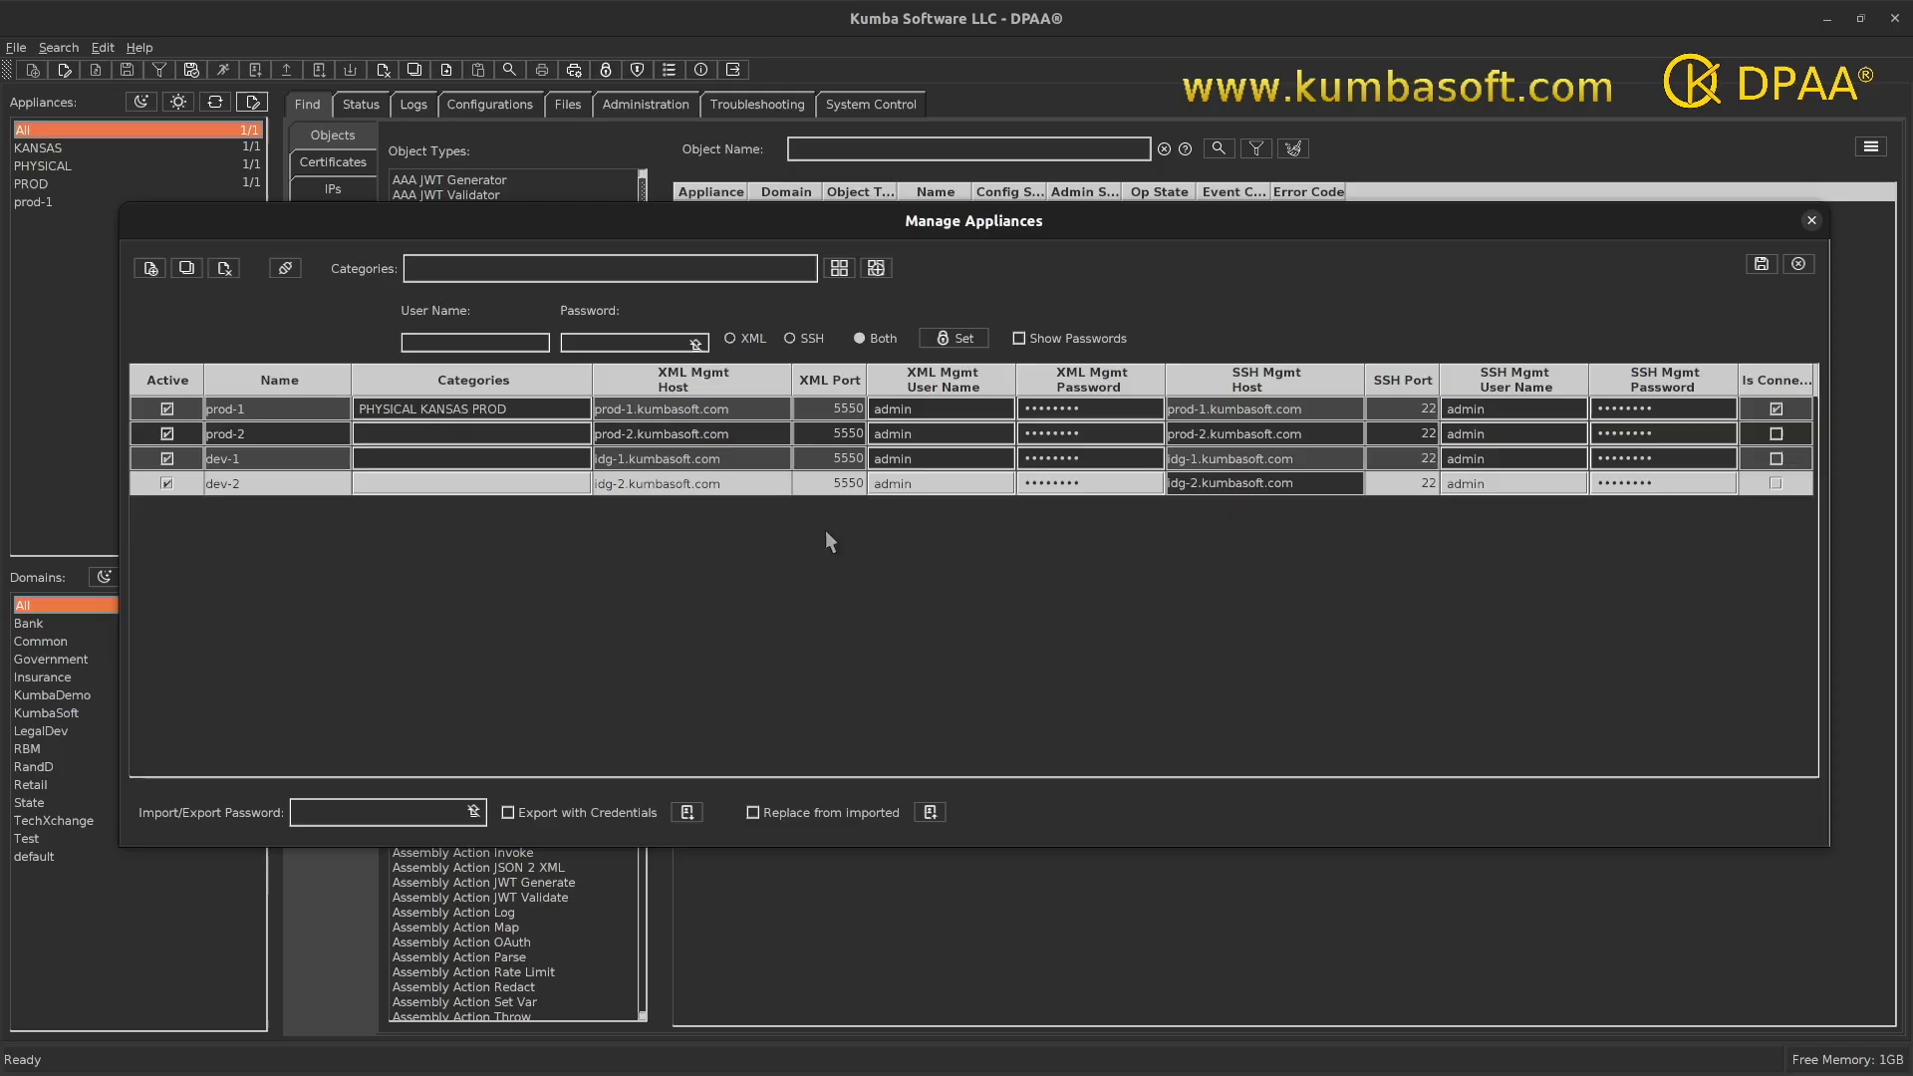
{"action": "left_click", "coordinate": [287, 482]}
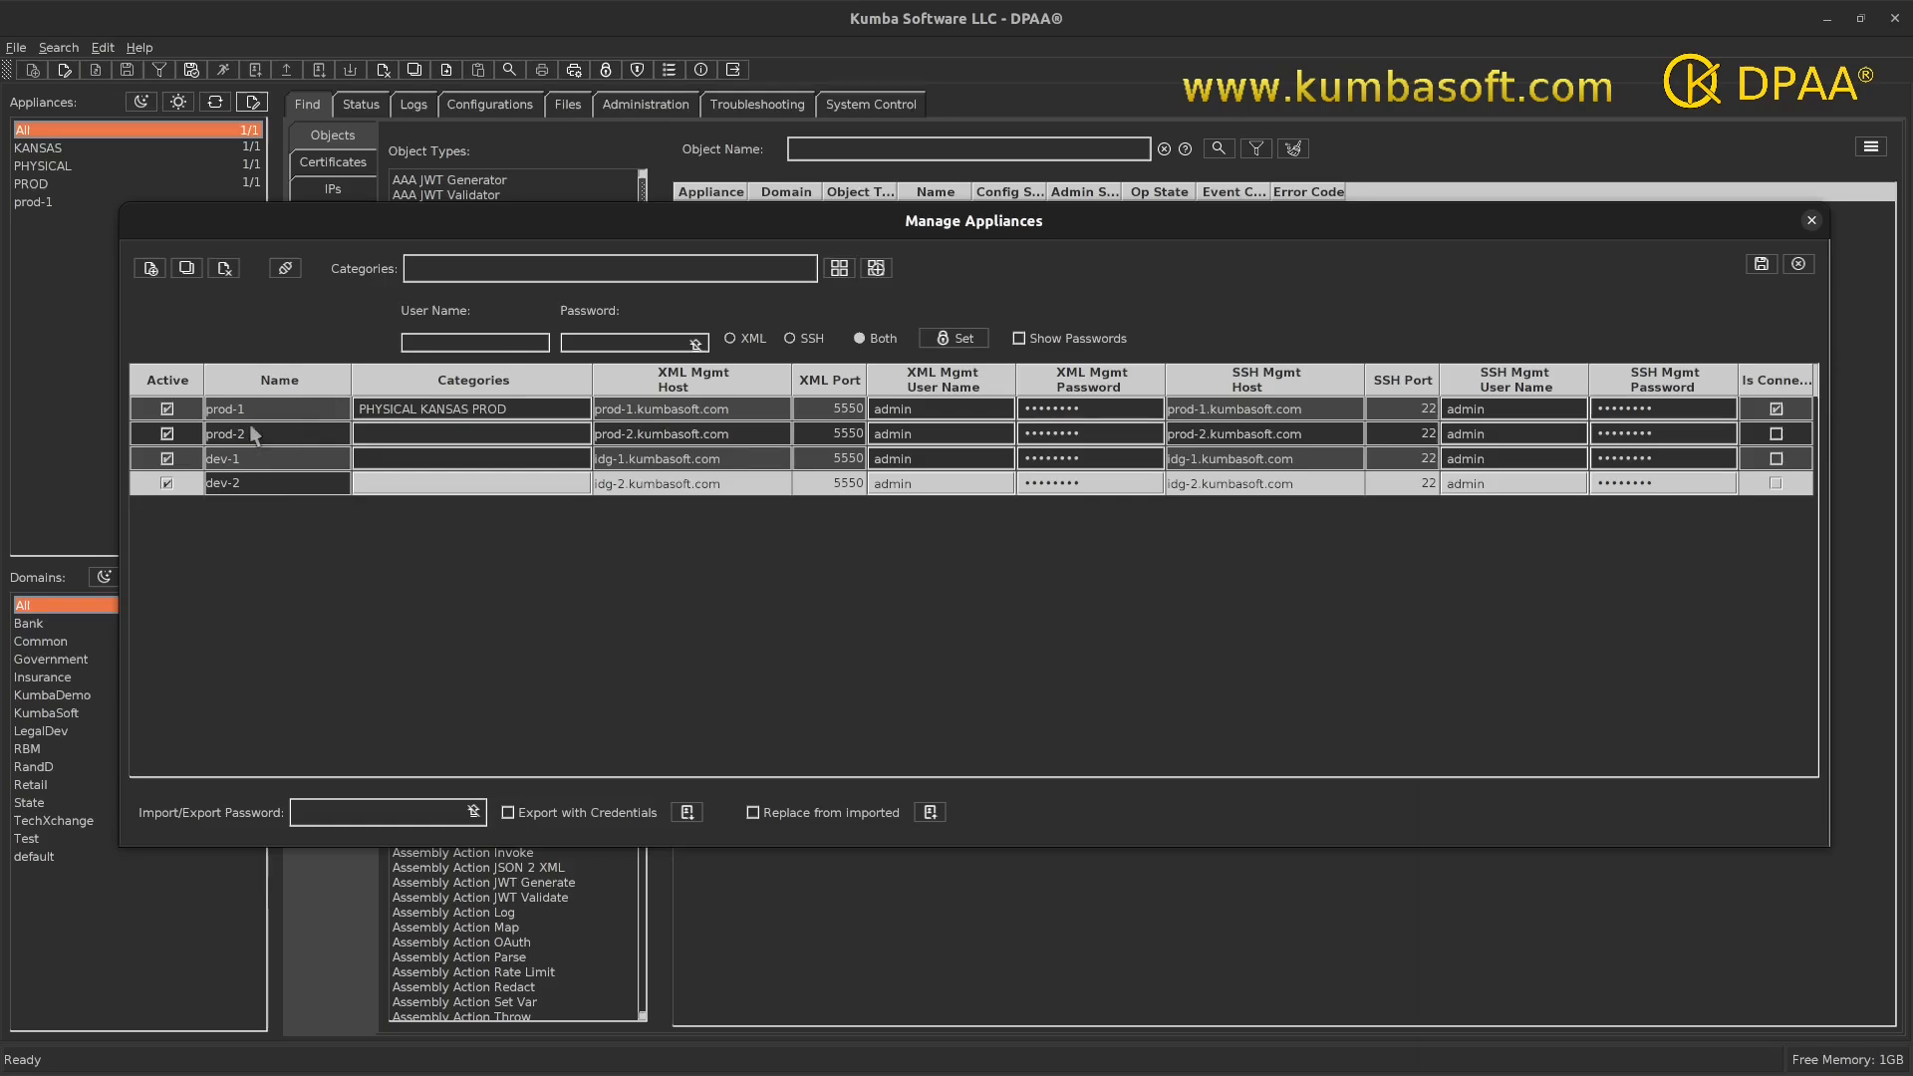
- Give prod-2 the category PHYSICAL
{"action": "left_click", "coordinate": [436, 458]}
{"action": "double_click", "coordinate": [425, 434]}
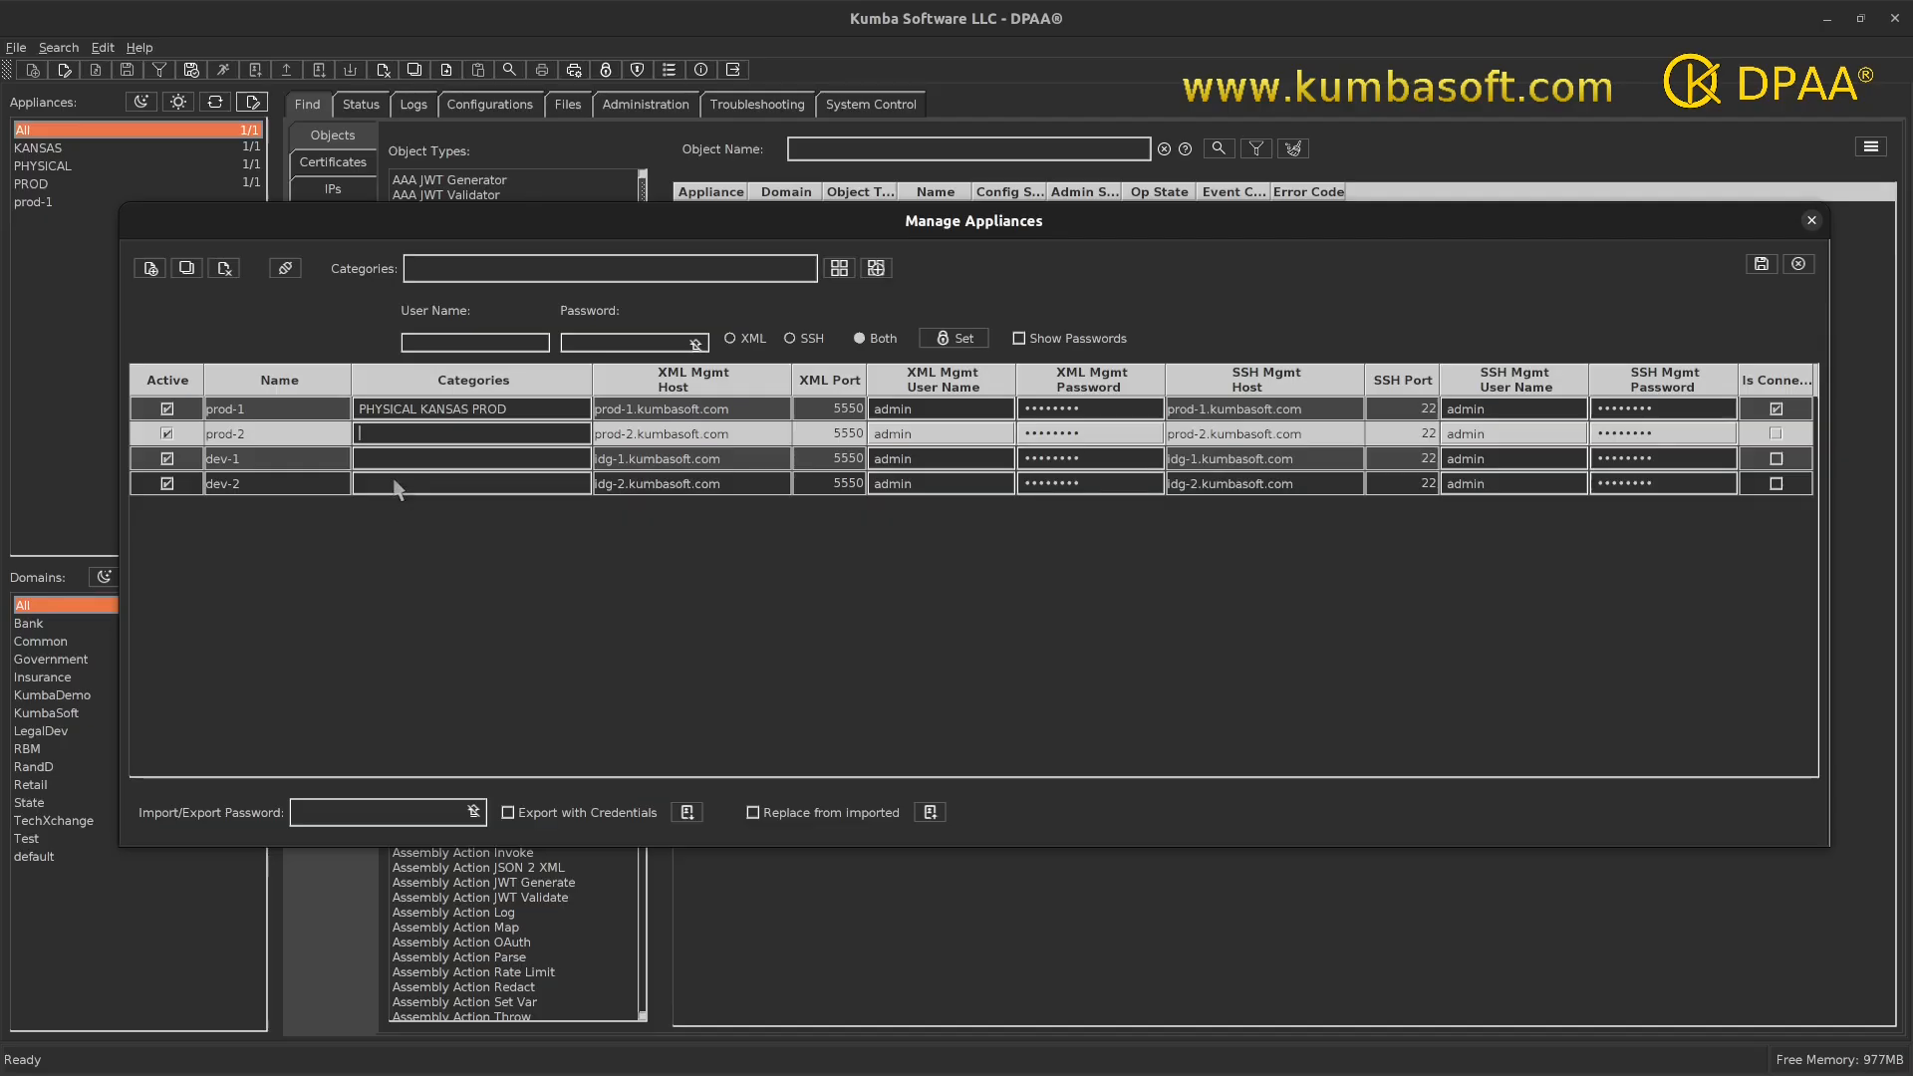
{"action": "type", "text": "PHYSICA"}
- Select dev-1 and dev-2 and enter VIRTUAL in the Categories field
{"action": "double_click", "coordinate": [289, 460]}
{"action": "double_click", "coordinate": [270, 483]}
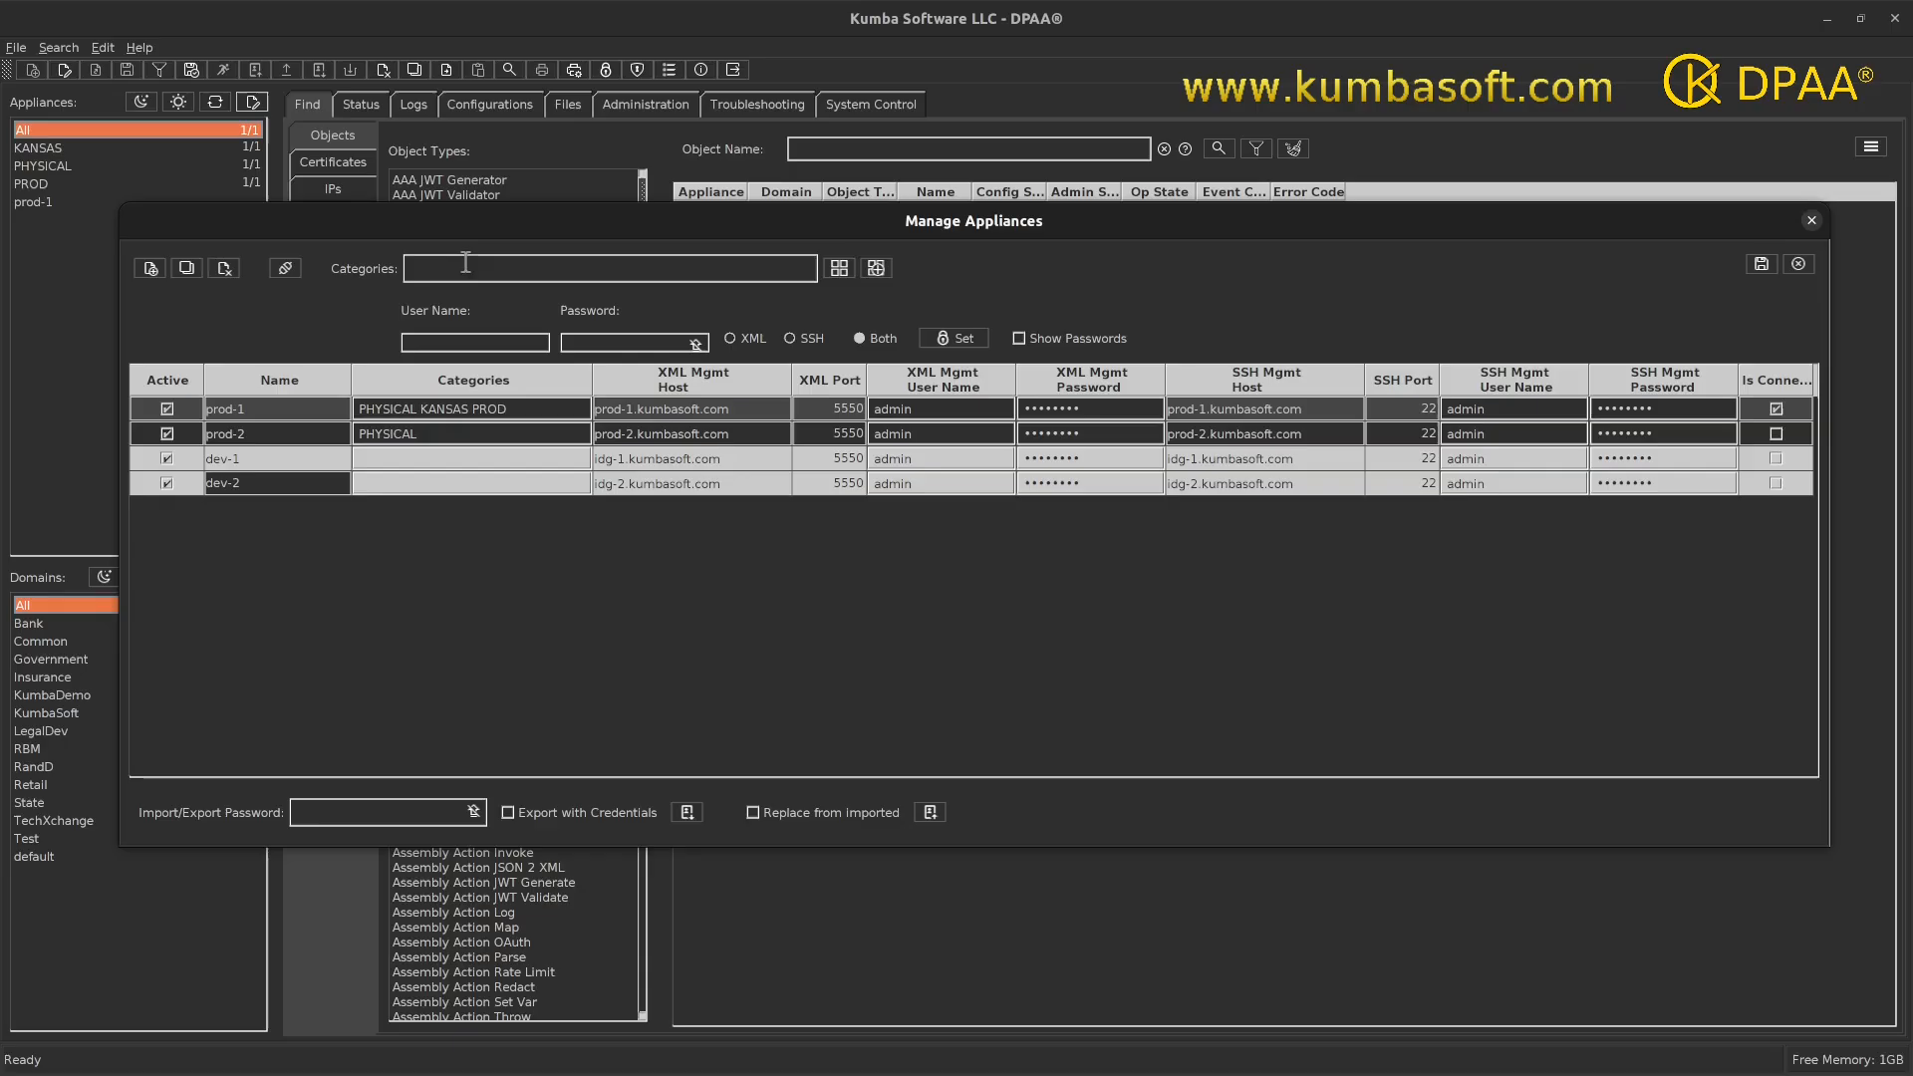
{"action": "type", "text": "VIRTUAL"}
- Set and confirm the VIRTUAL category on dev-1 and dev-2
{"action": "left_click", "coordinate": [836, 283]}
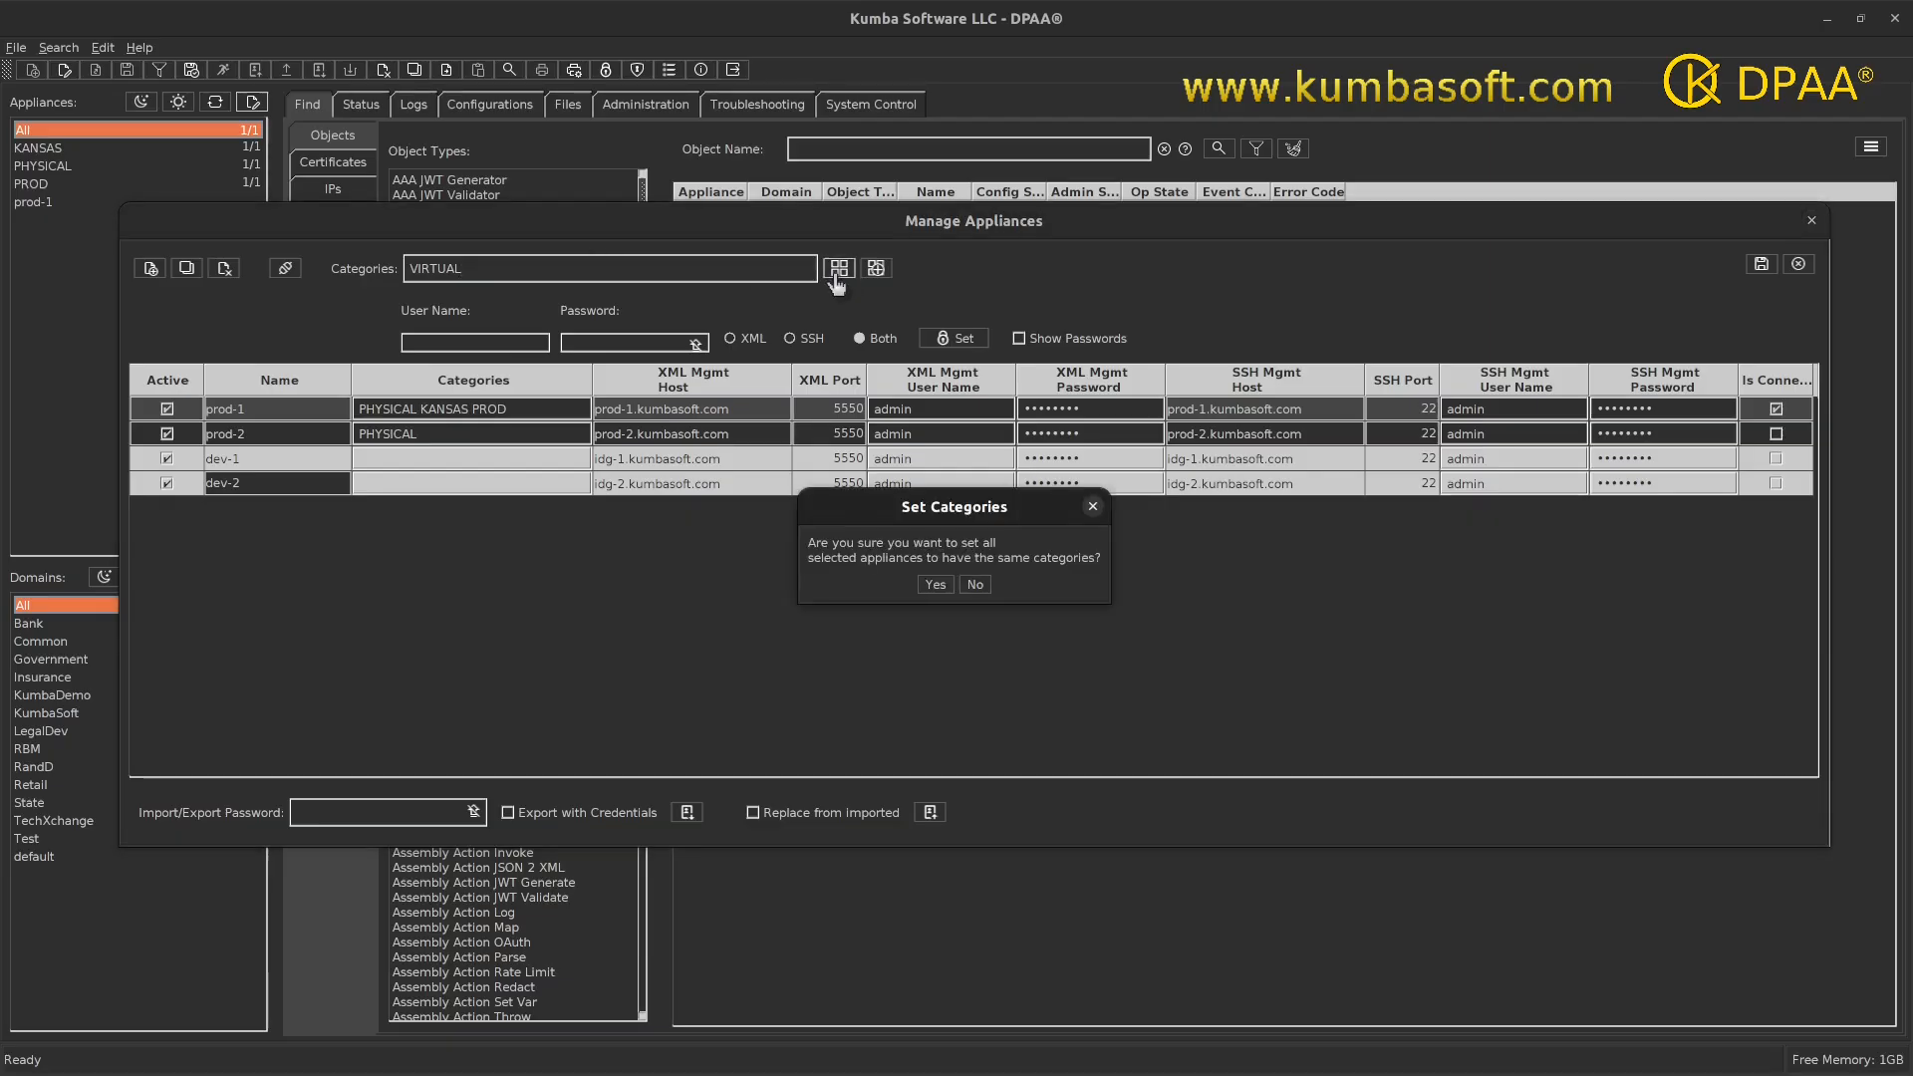
{"action": "left_click", "coordinate": [934, 584]}
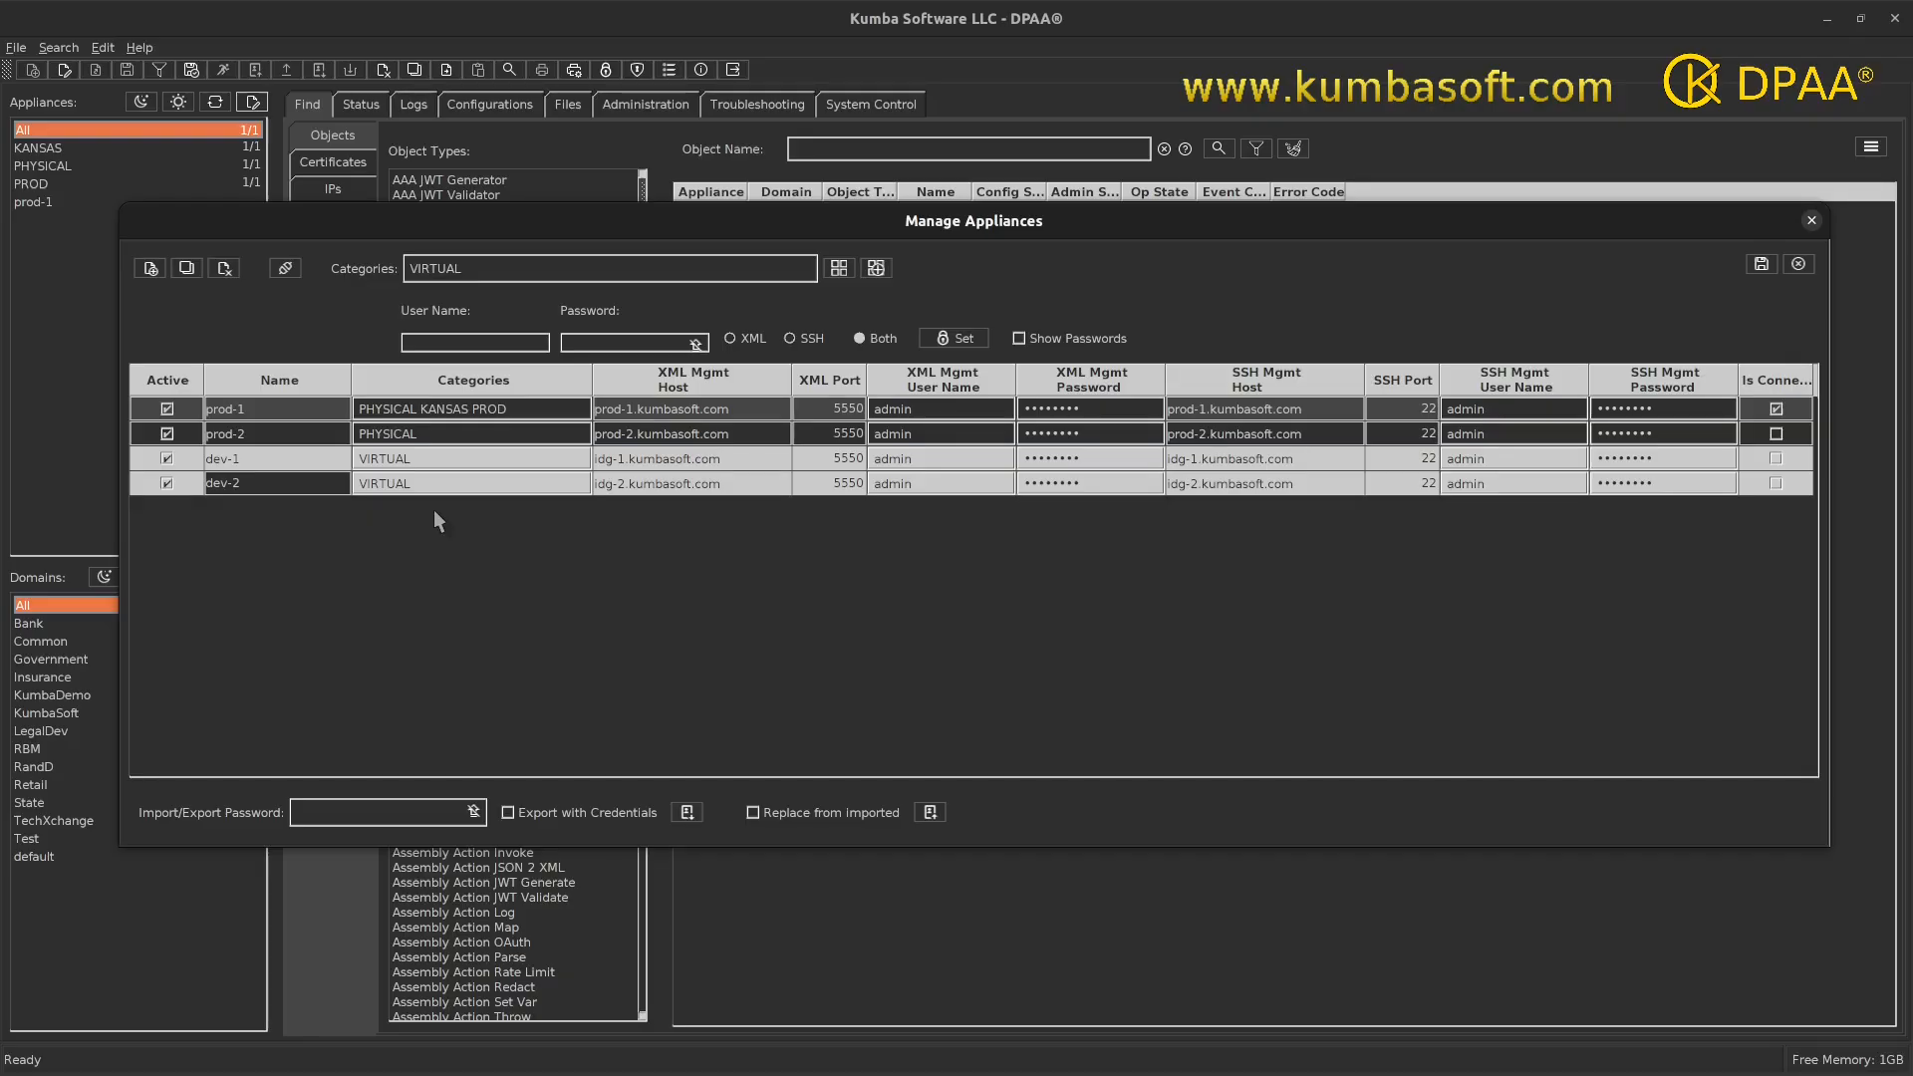
- Add the UTAH PROD categories to prod-2, making it PHYSICAL UTAH PROD
{"action": "double_click", "coordinate": [271, 436]}
{"action": "left_click_drag", "start_coordinate": [468, 269], "coordinate": [370, 259]}
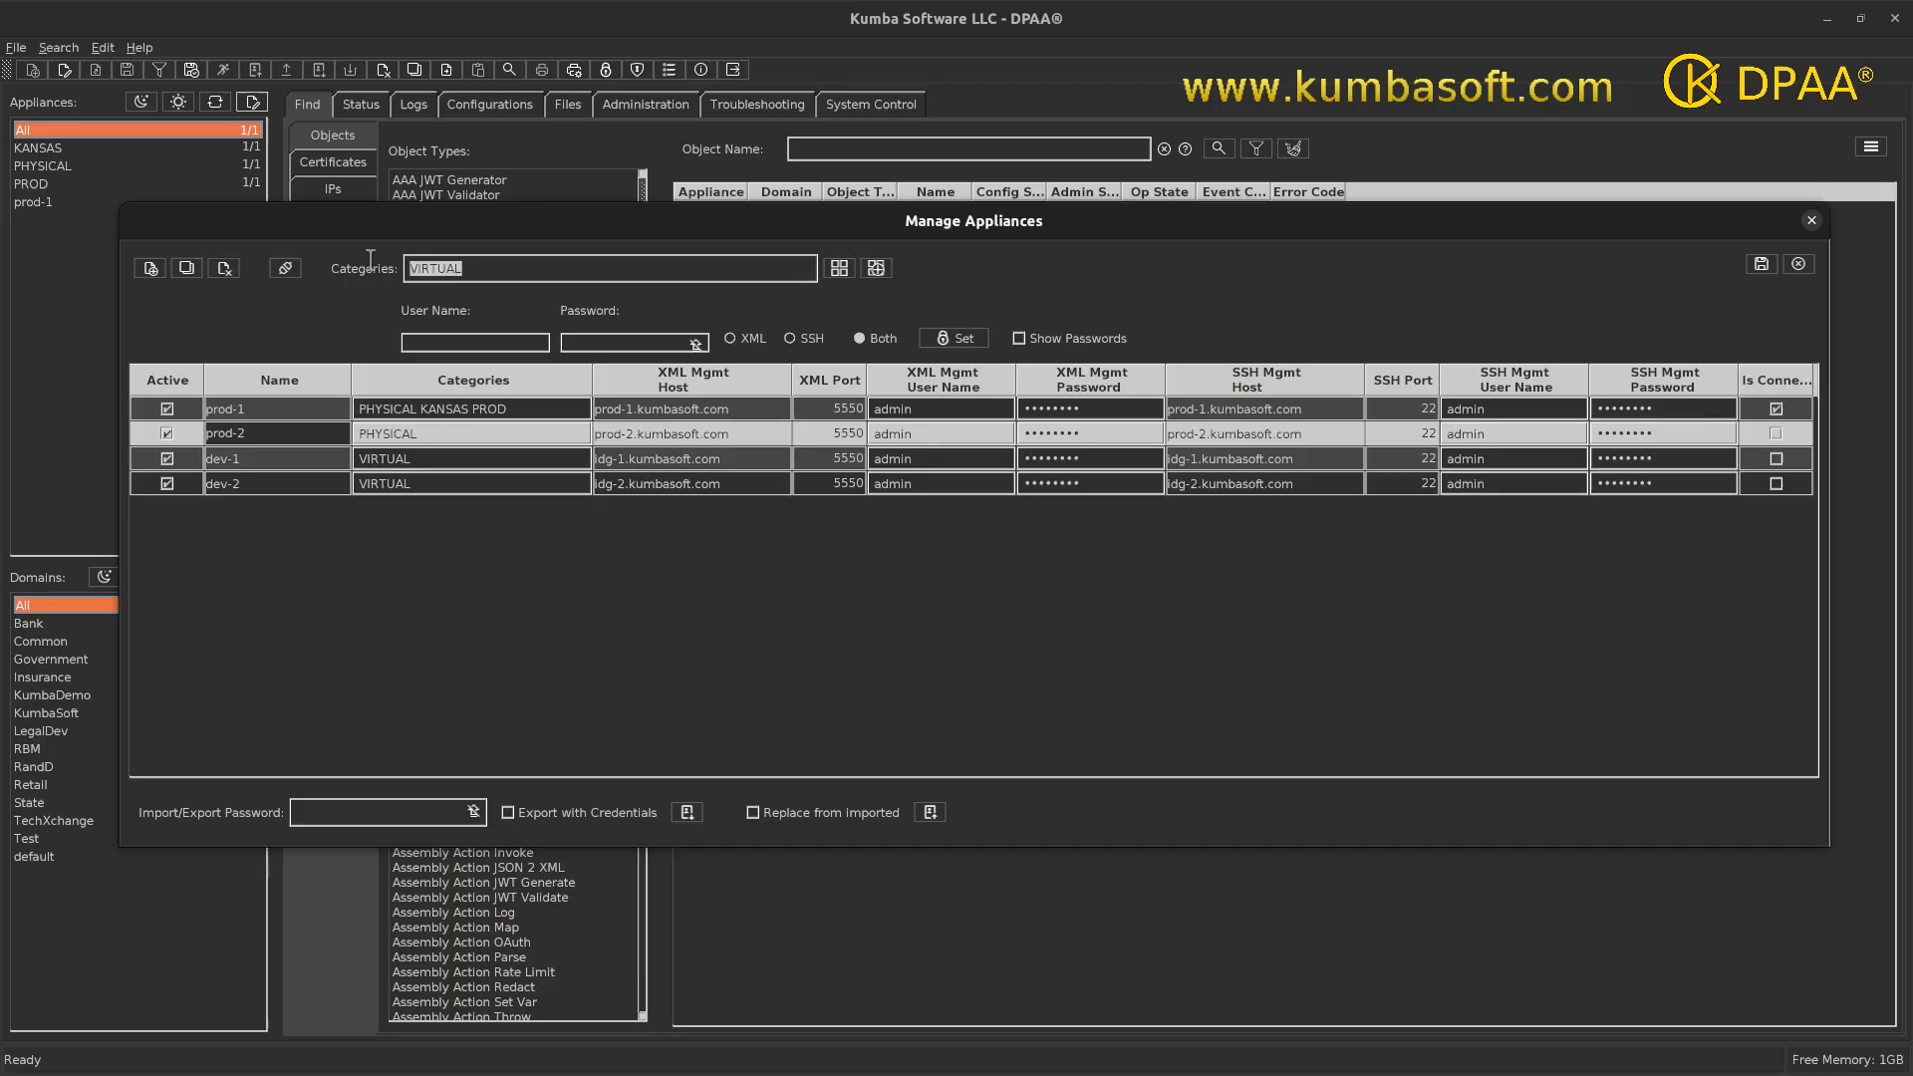
{"action": "type", "text": "UTAH PROD"}
{"action": "left_click", "coordinate": [876, 269]}
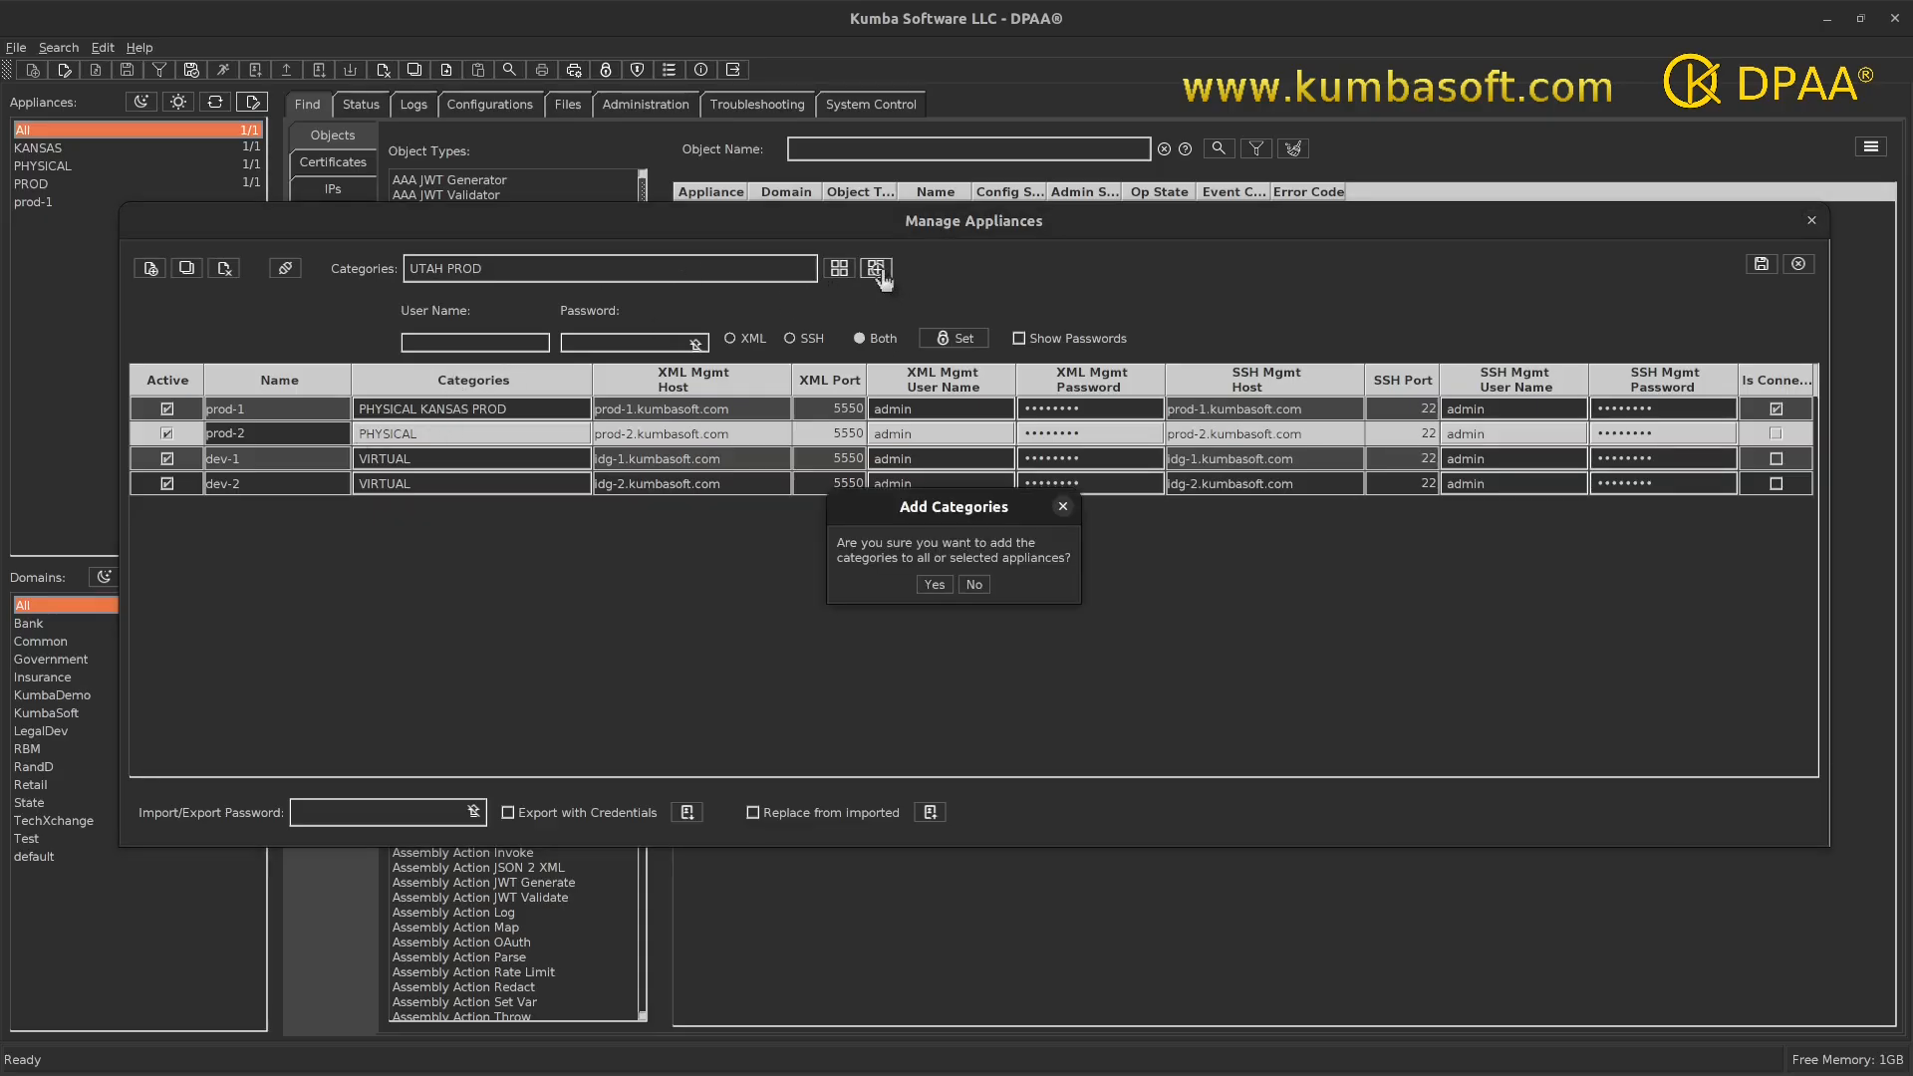
{"action": "left_click", "coordinate": [935, 584]}
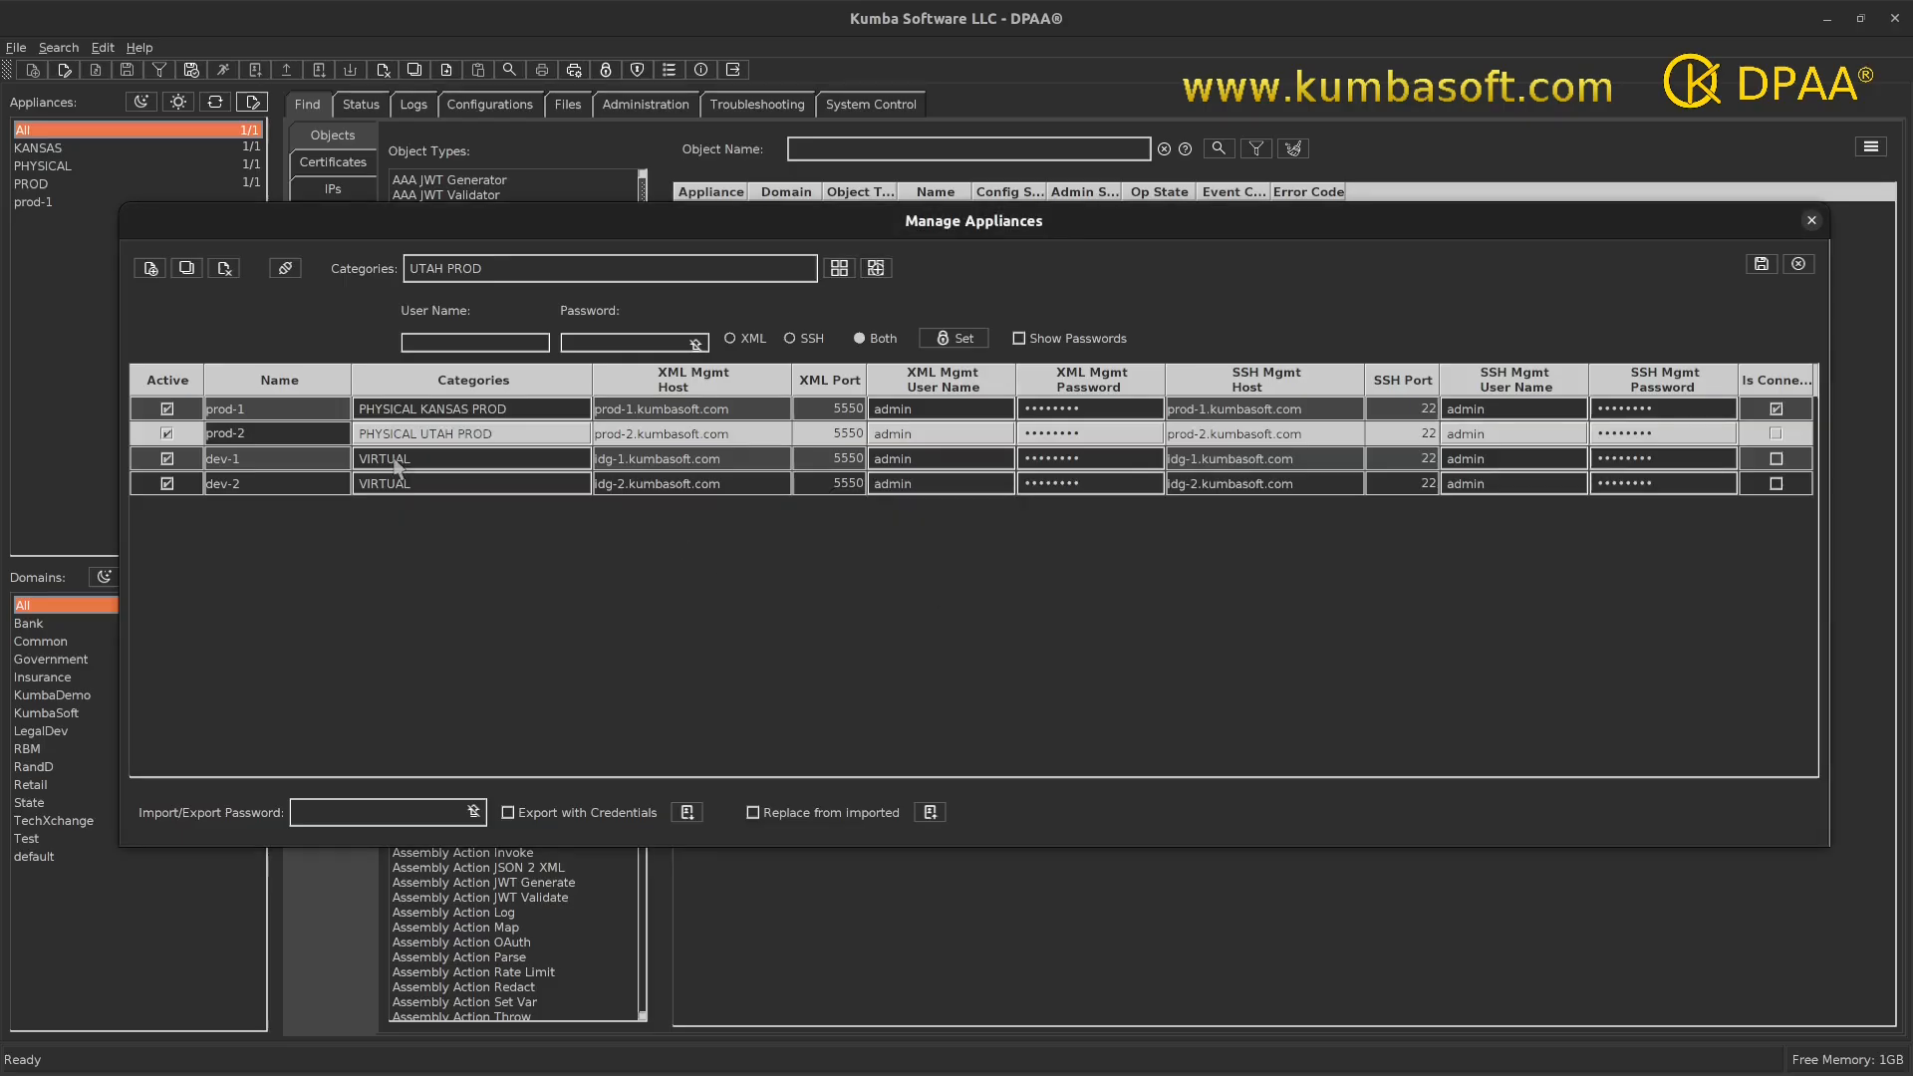
- Add the DEV category to dev-1 and dev-2, giving them VIRTUAL DEV
{"action": "left_click", "coordinate": [239, 458]}
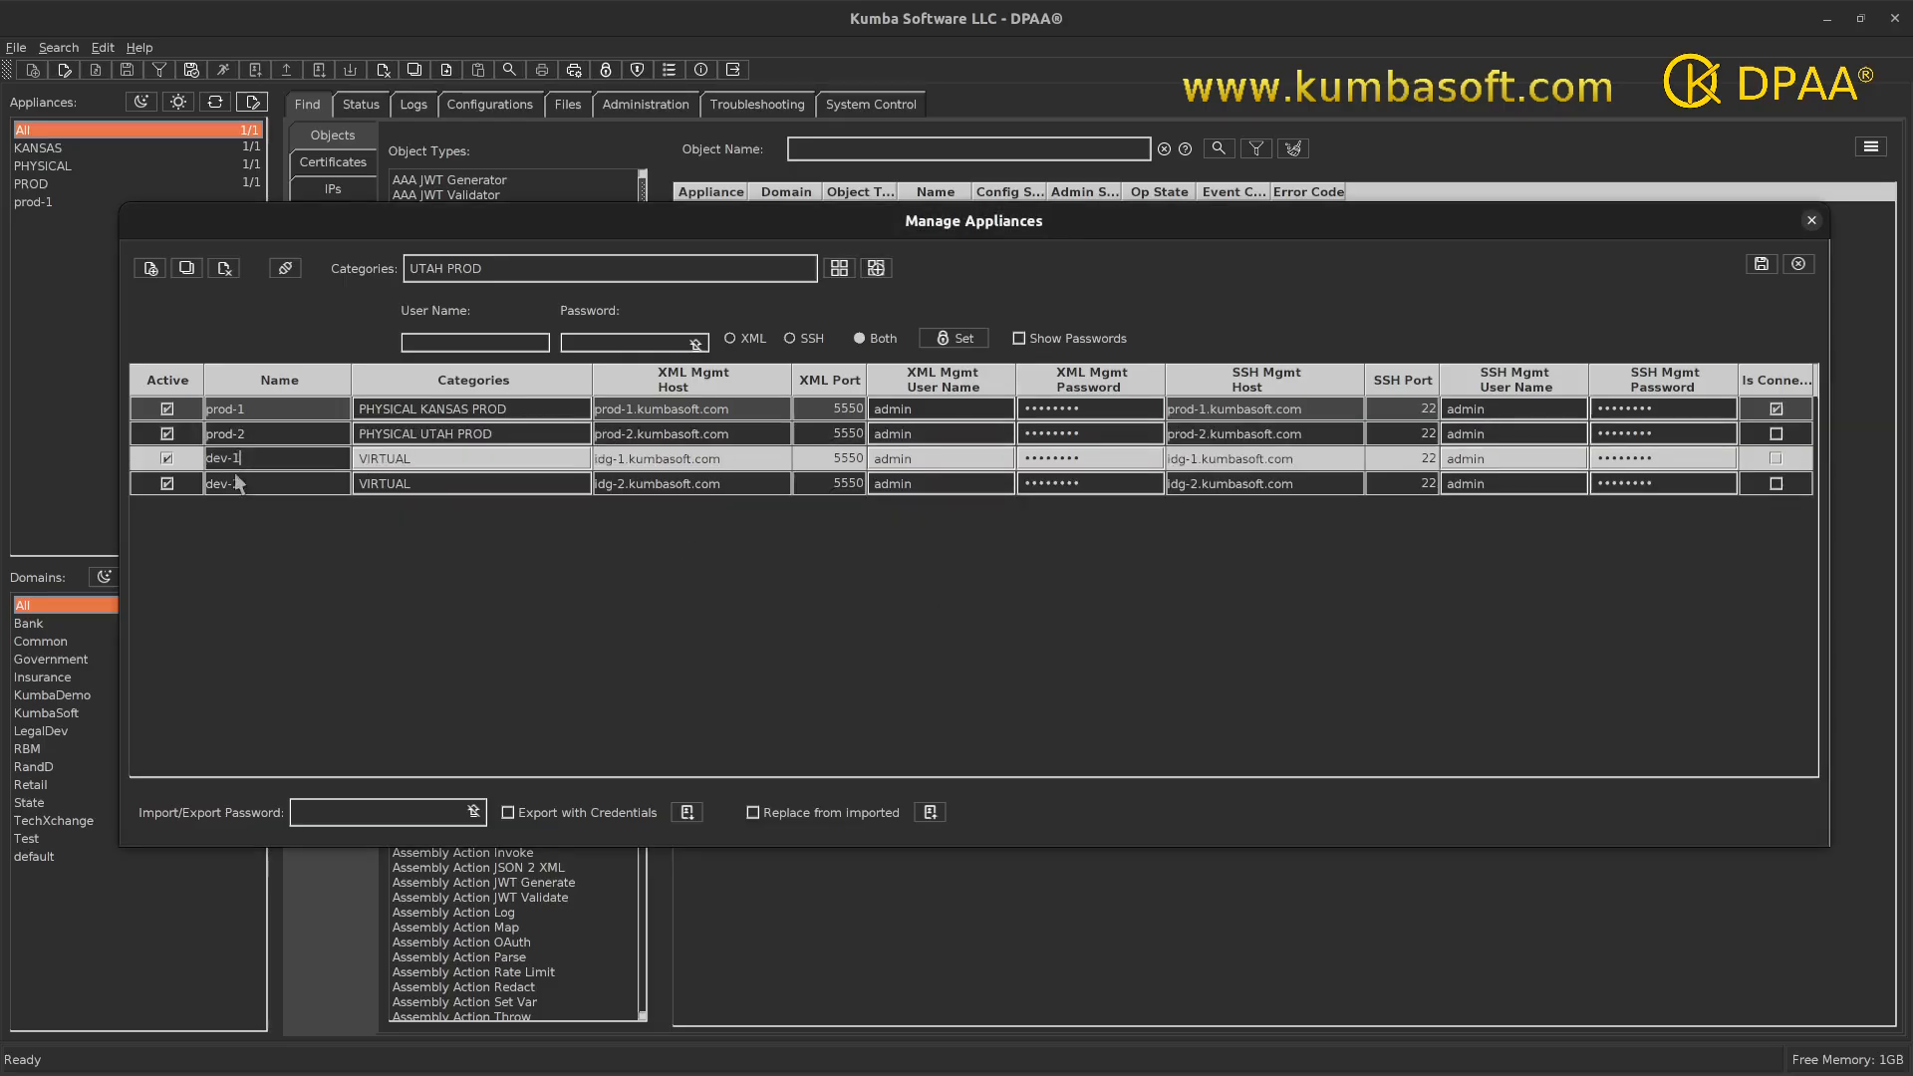
{"action": "left_click", "coordinate": [232, 483], "text": "shift"}
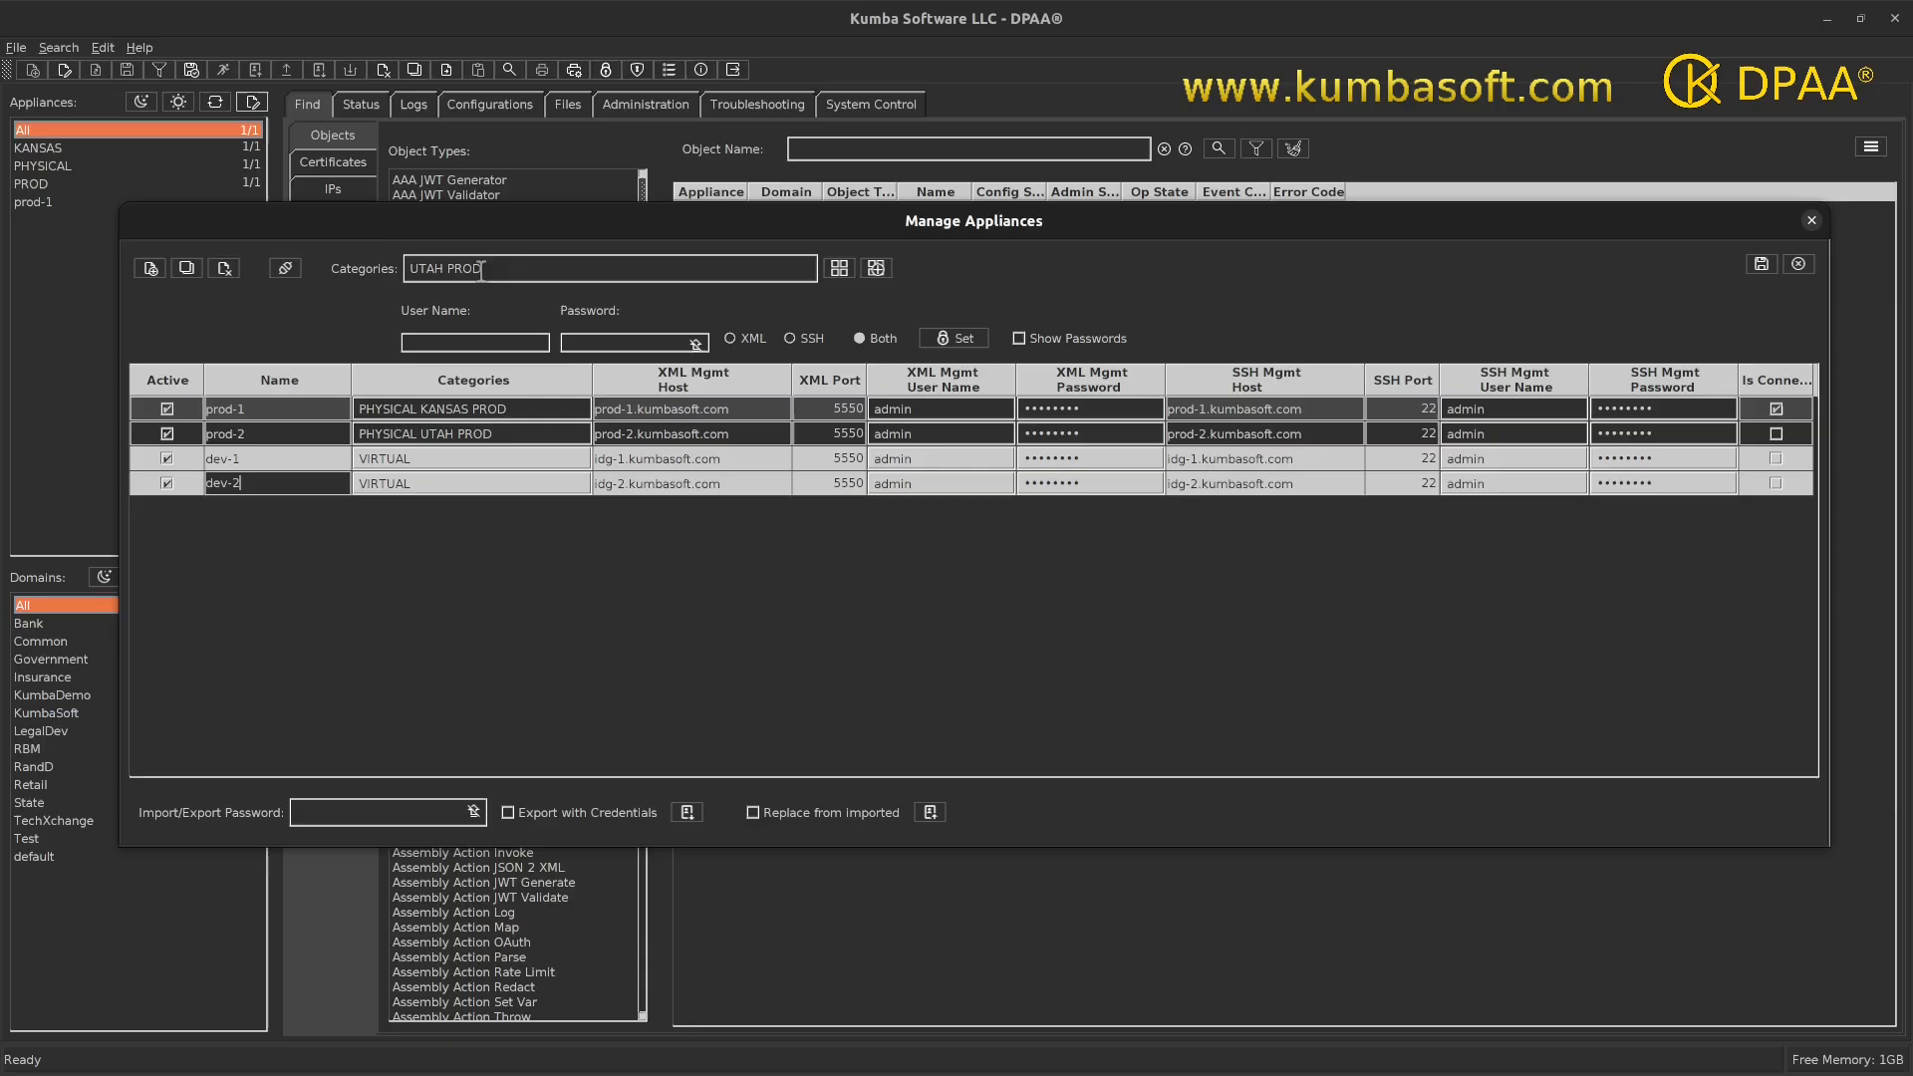
{"action": "left_click_drag", "start_coordinate": [482, 269], "coordinate": [373, 261]}
{"action": "type", "text": "DEV"}
{"action": "left_click", "coordinate": [876, 271]}
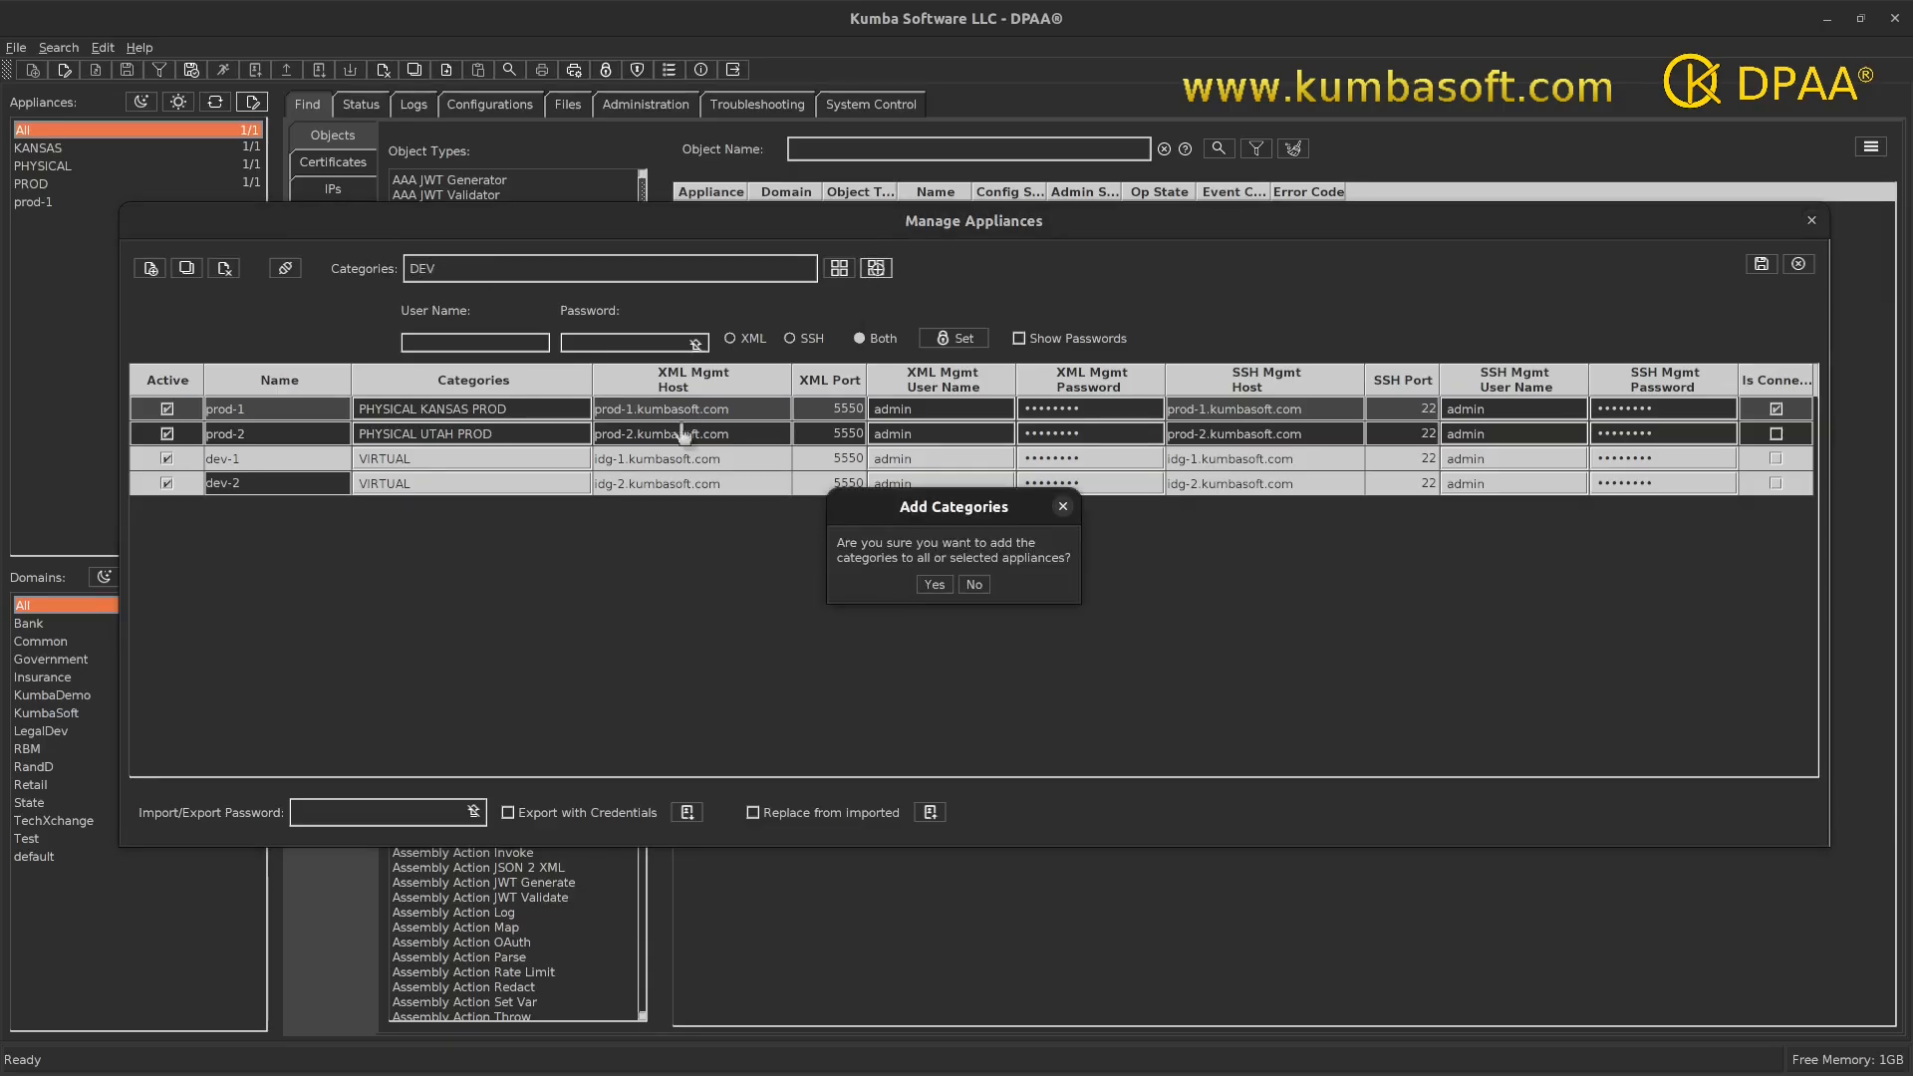
{"action": "left_click", "coordinate": [930, 587]}
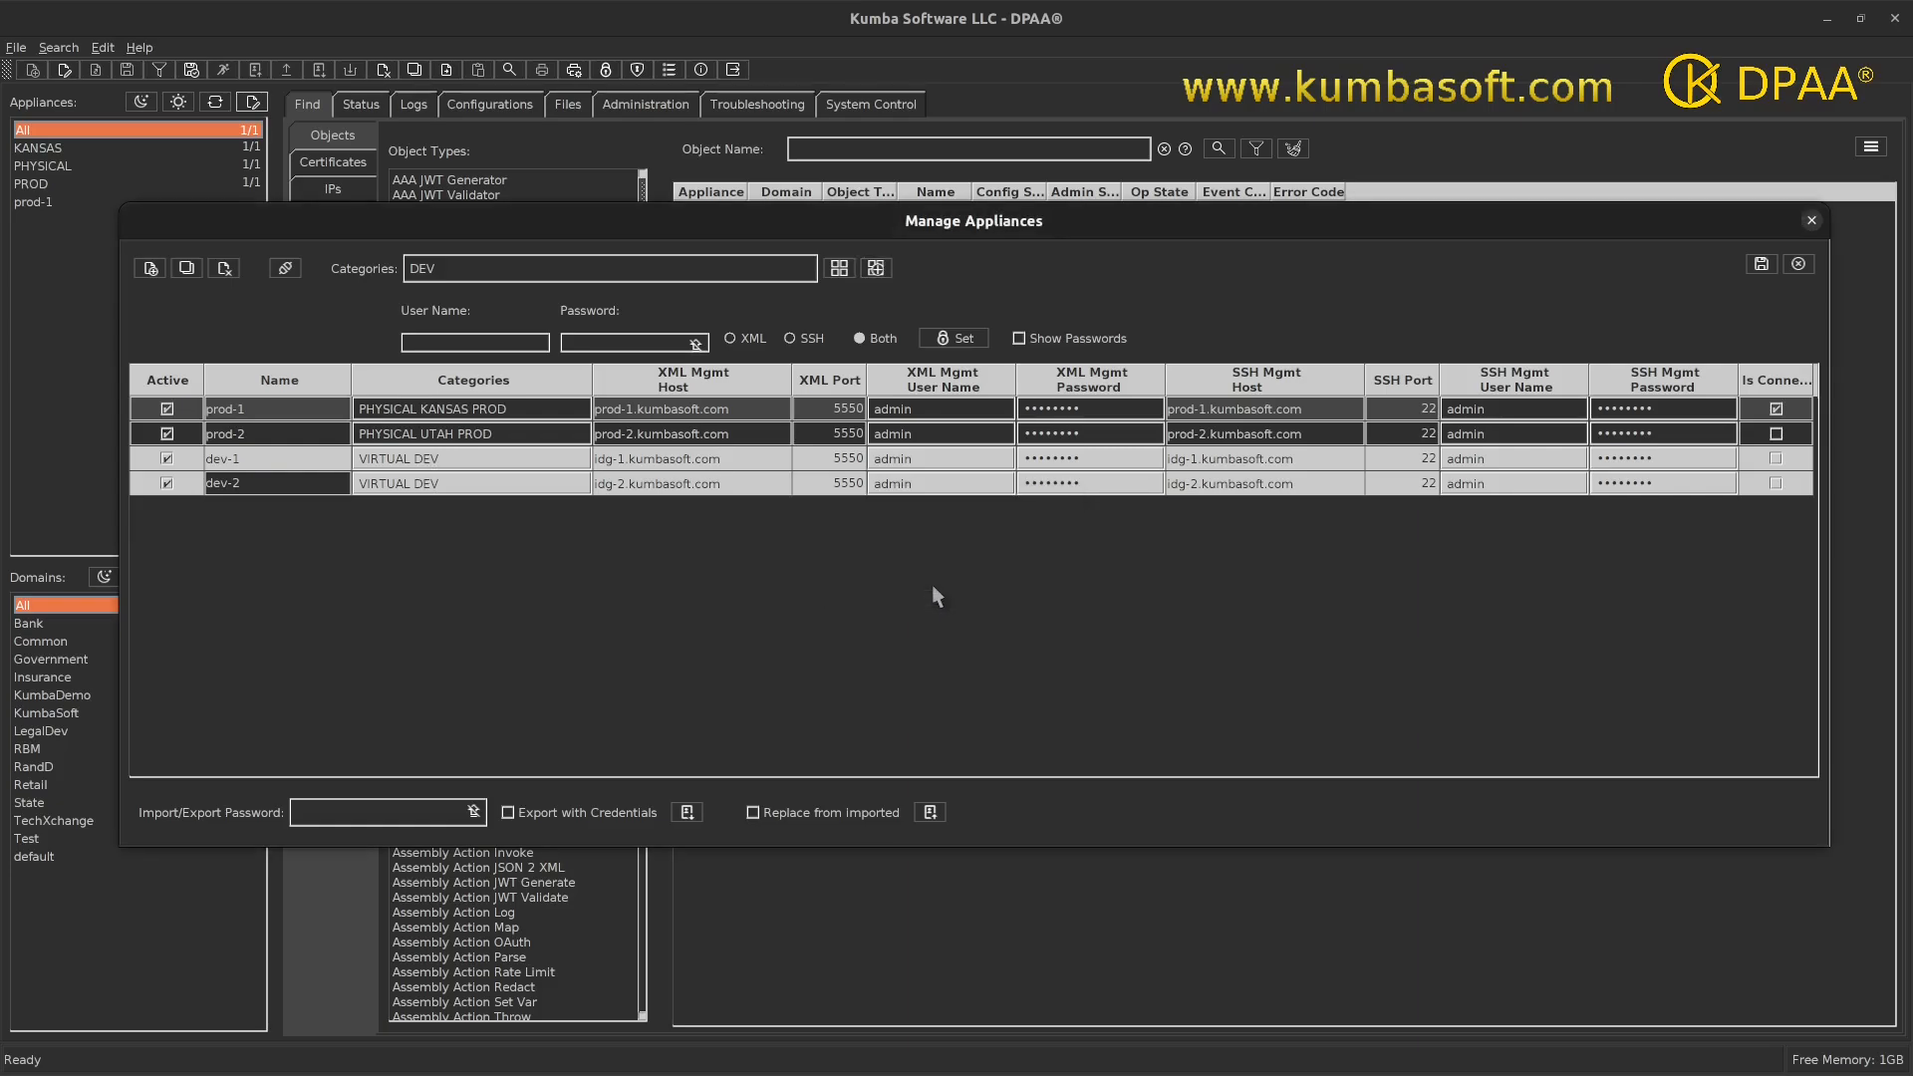
- Select all four appliances and connect to them
{"action": "double_click", "coordinate": [231, 409]}
{"action": "double_click", "coordinate": [231, 483], "text": "shift"}
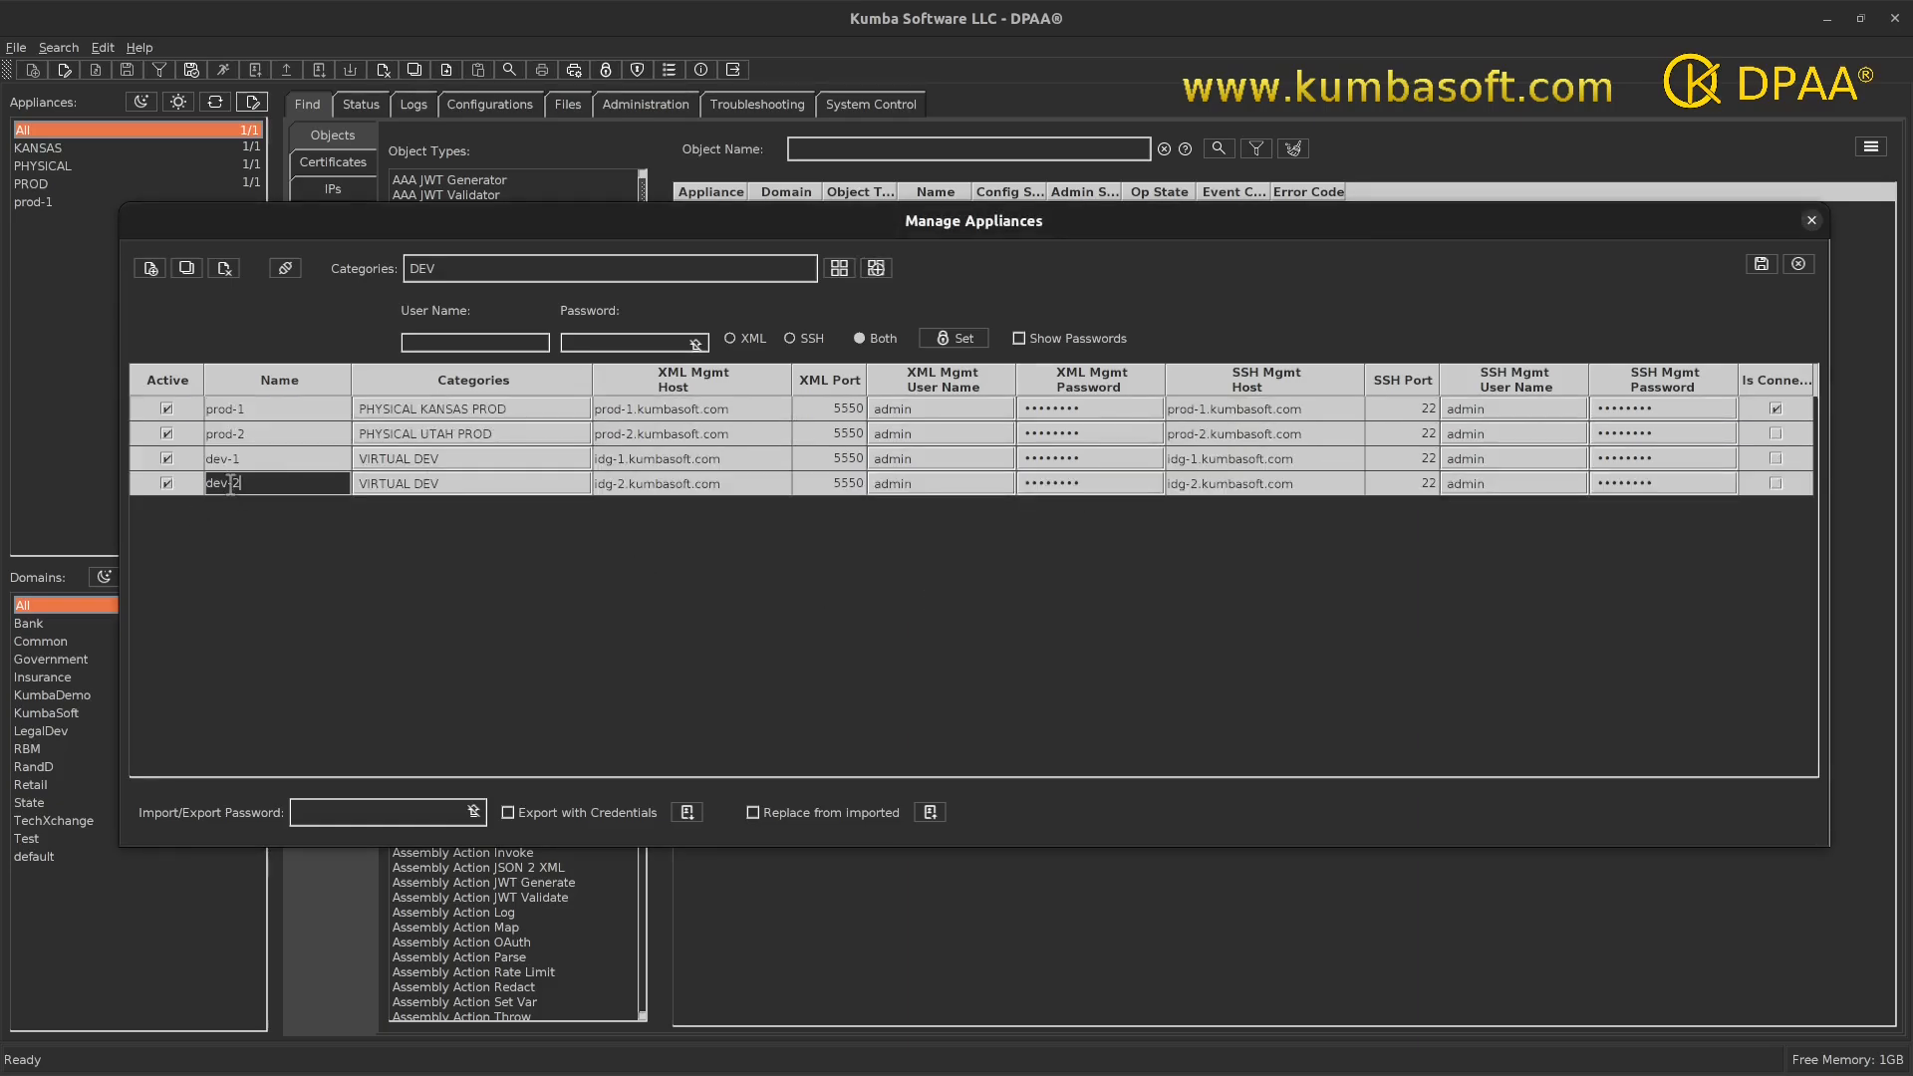
{"action": "left_click", "coordinate": [282, 275]}
- Apply a new XML user name and password to prod-1 and prod-2 only
{"action": "left_click", "coordinate": [288, 409]}
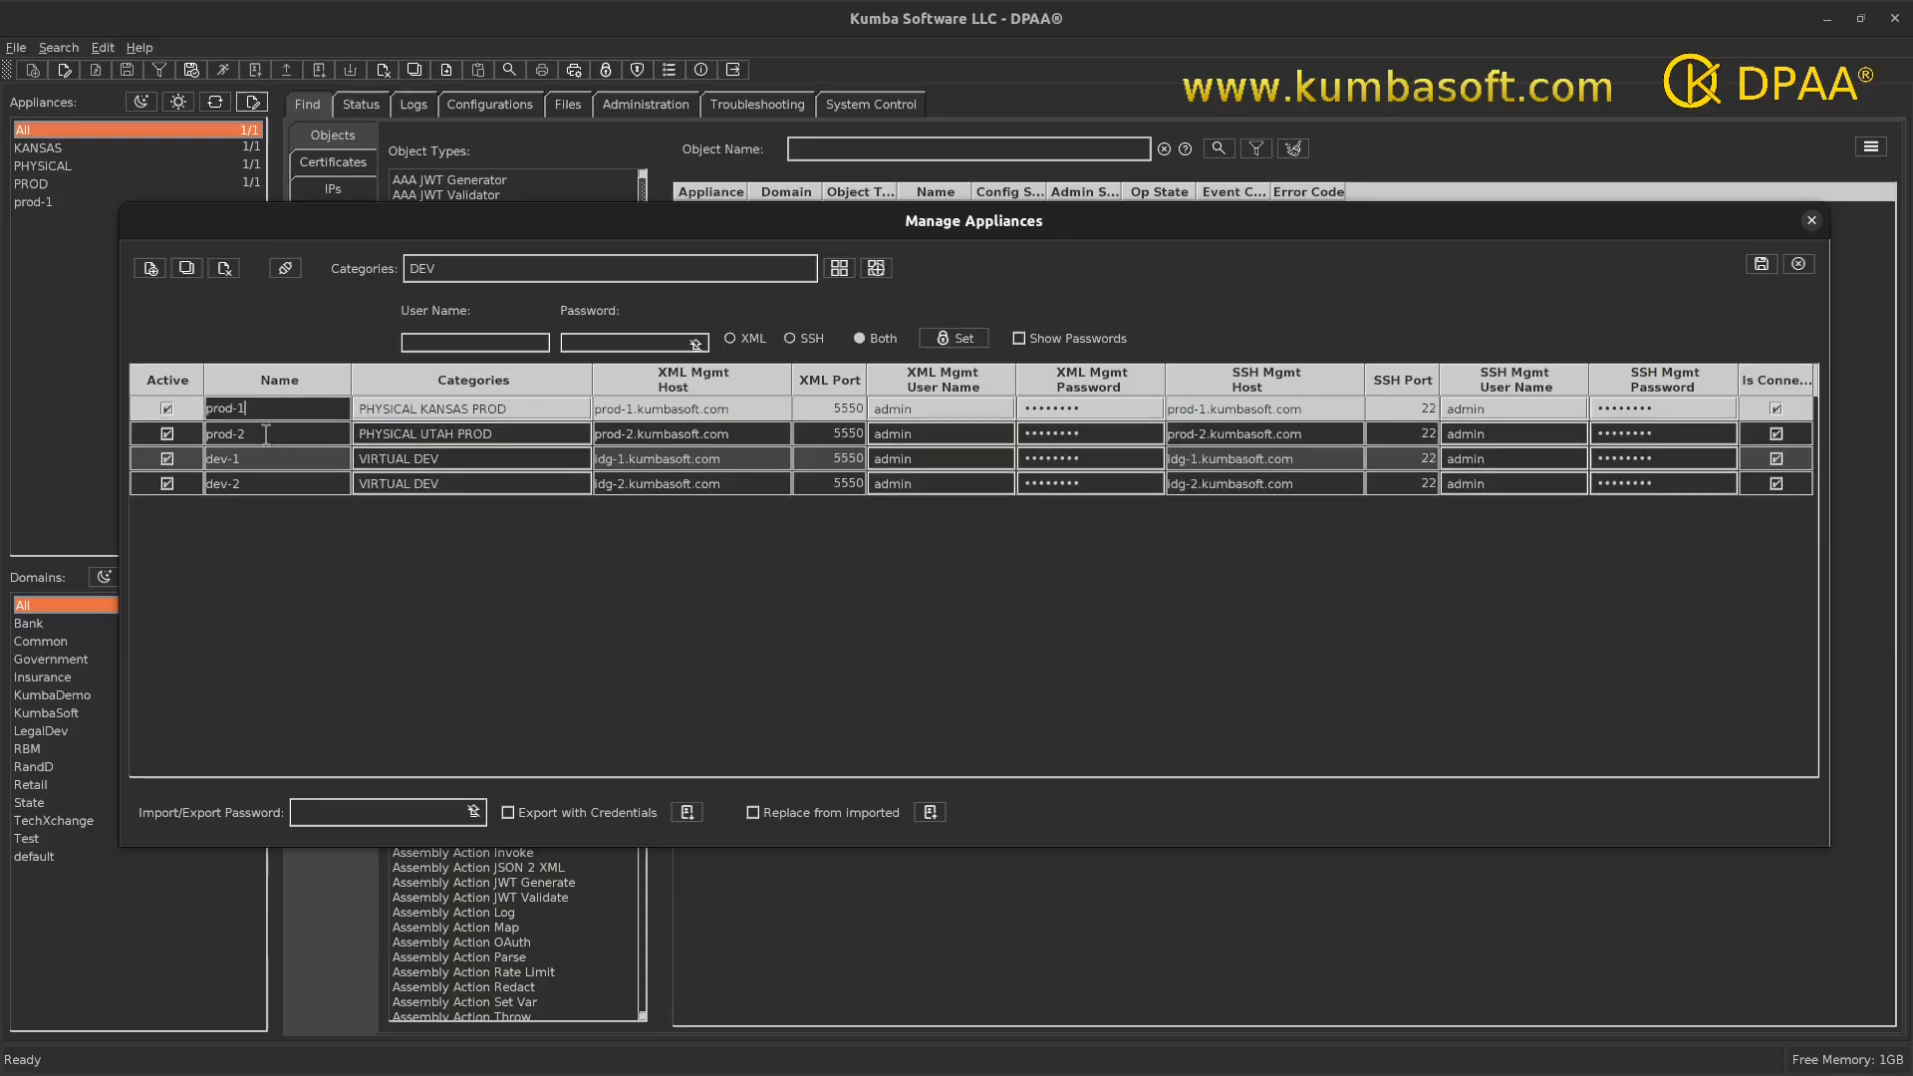
{"action": "left_click", "coordinate": [266, 434], "text": "shift"}
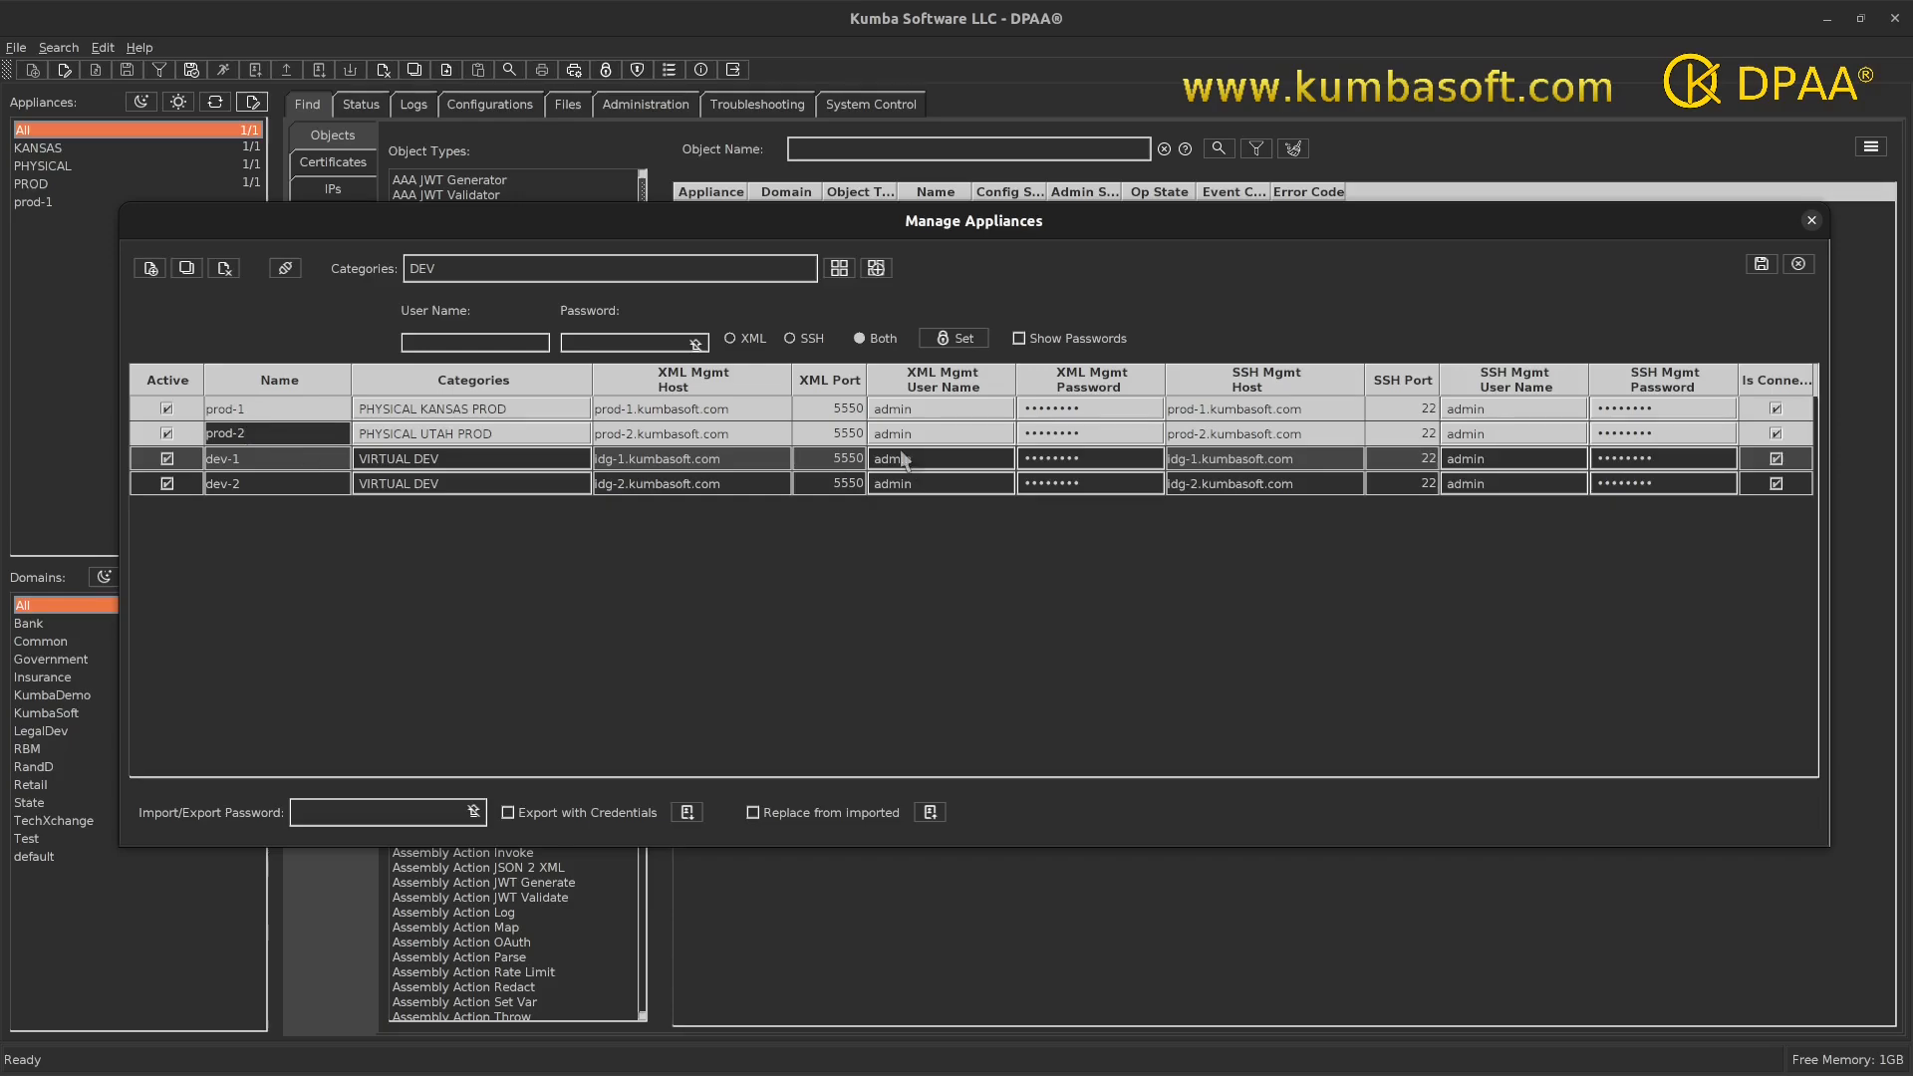
{"action": "left_click", "coordinate": [526, 347]}
{"action": "type", "text": "kingkong"}
{"action": "type", "text": "••••••••"}
{"action": "left_click", "coordinate": [732, 339]}
{"action": "left_click", "coordinate": [946, 341]}
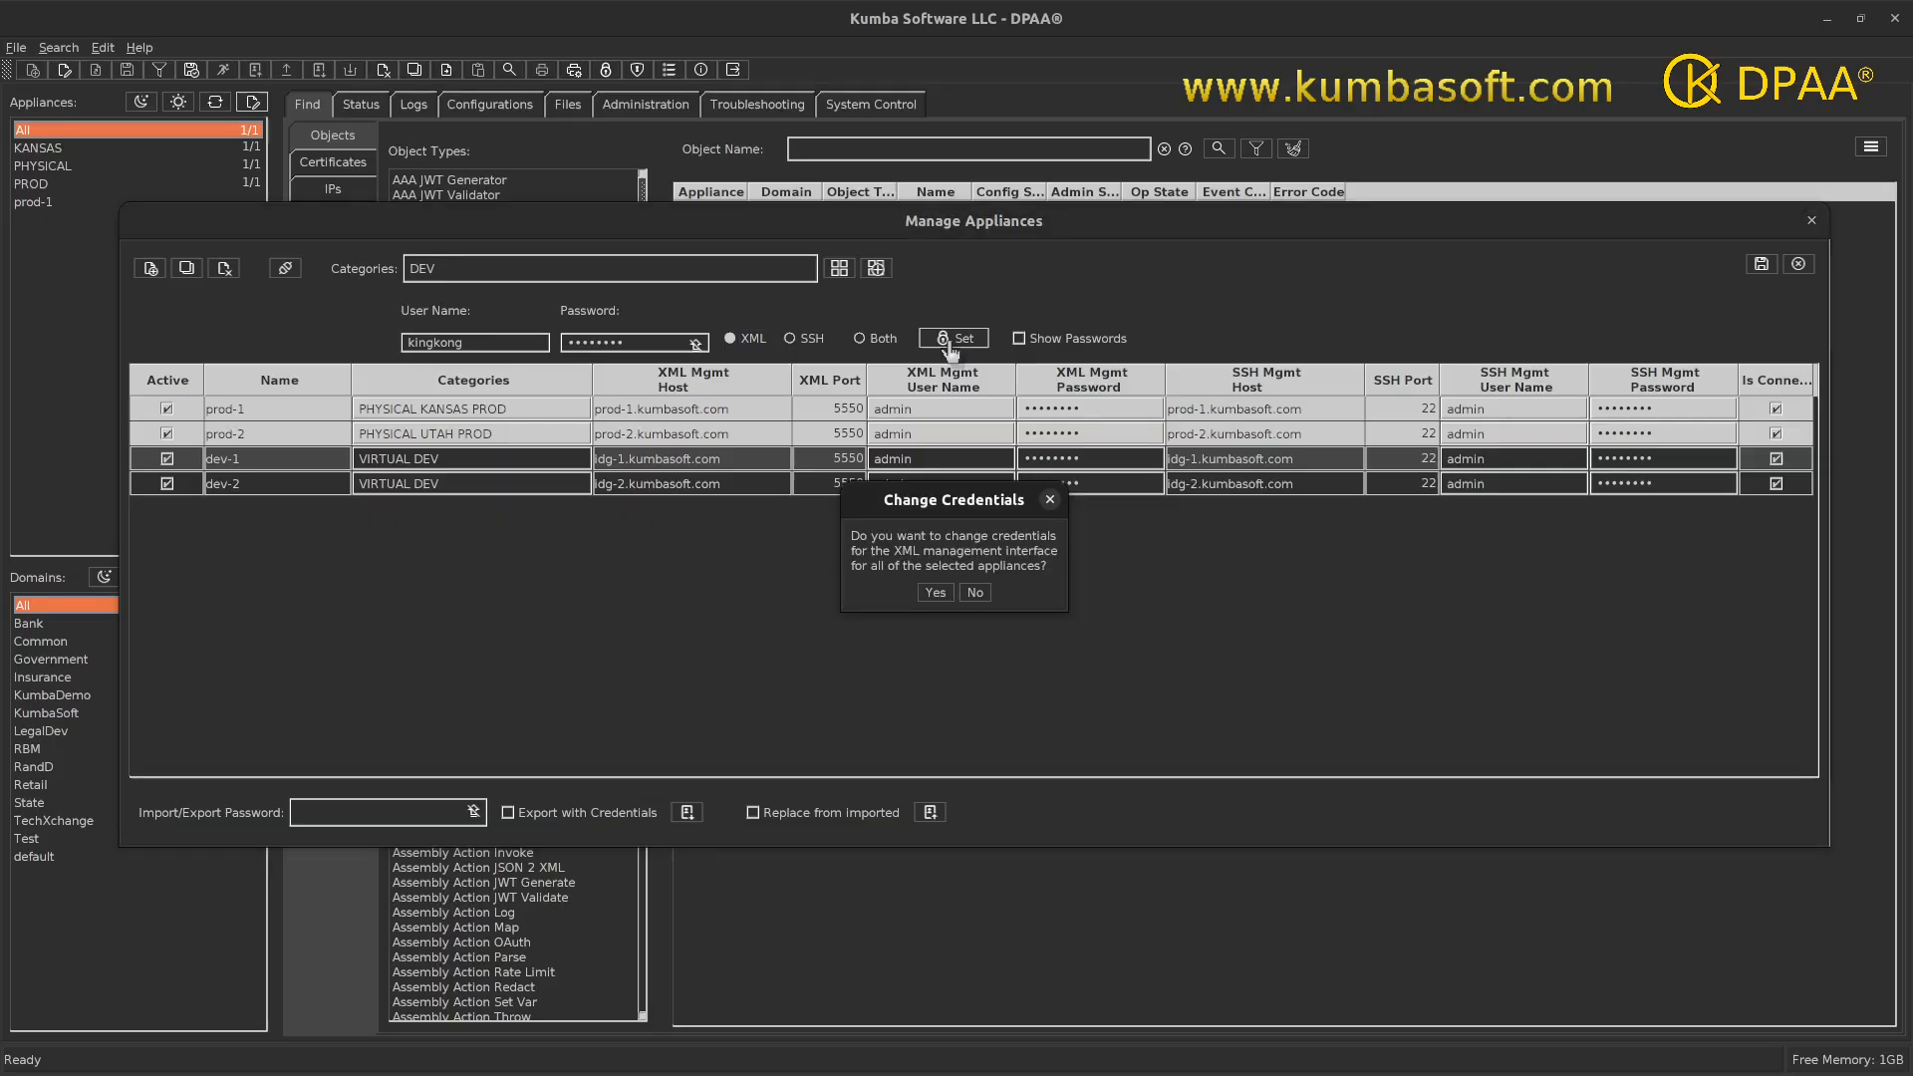
{"action": "left_click", "coordinate": [936, 593]}
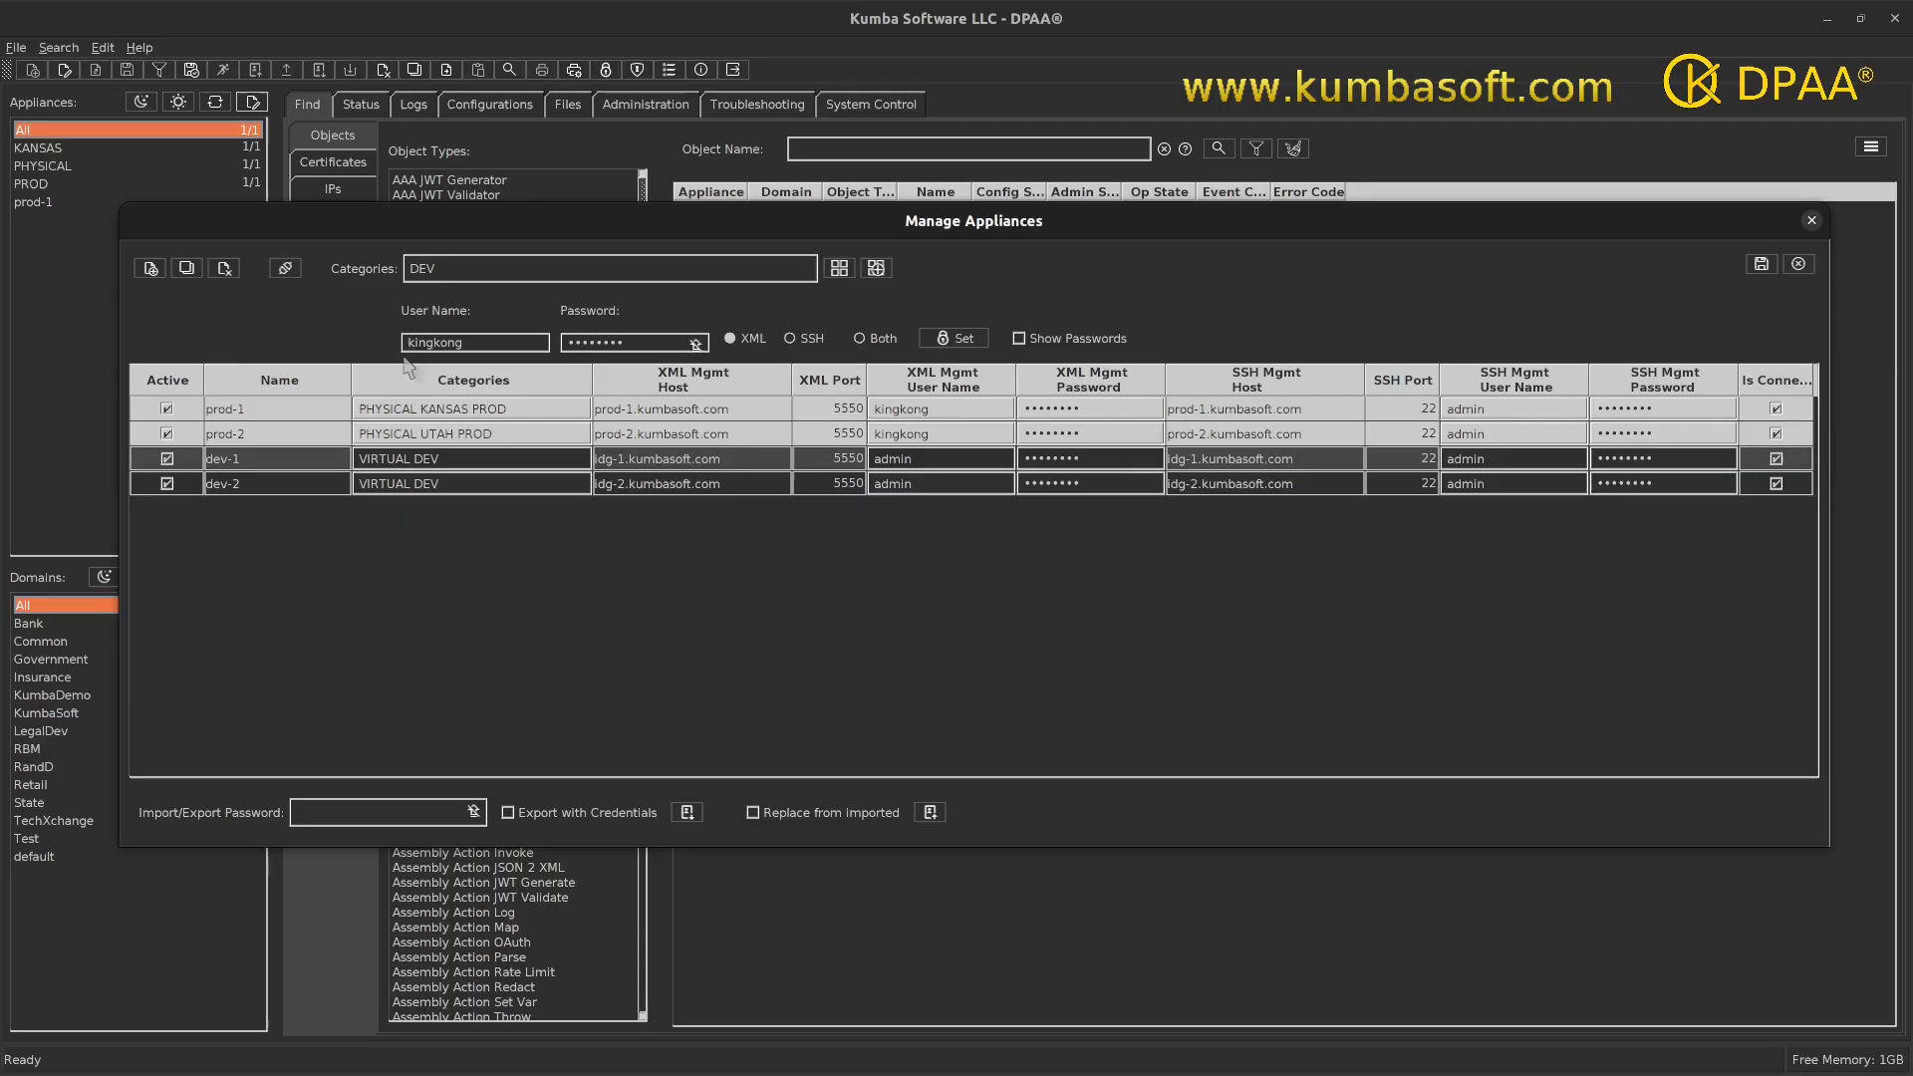
- Apply the new credentials to the SSH interface of dev-1 and dev-2
{"action": "left_click", "coordinate": [243, 459]}
{"action": "left_click", "coordinate": [235, 484], "text": "shift"}
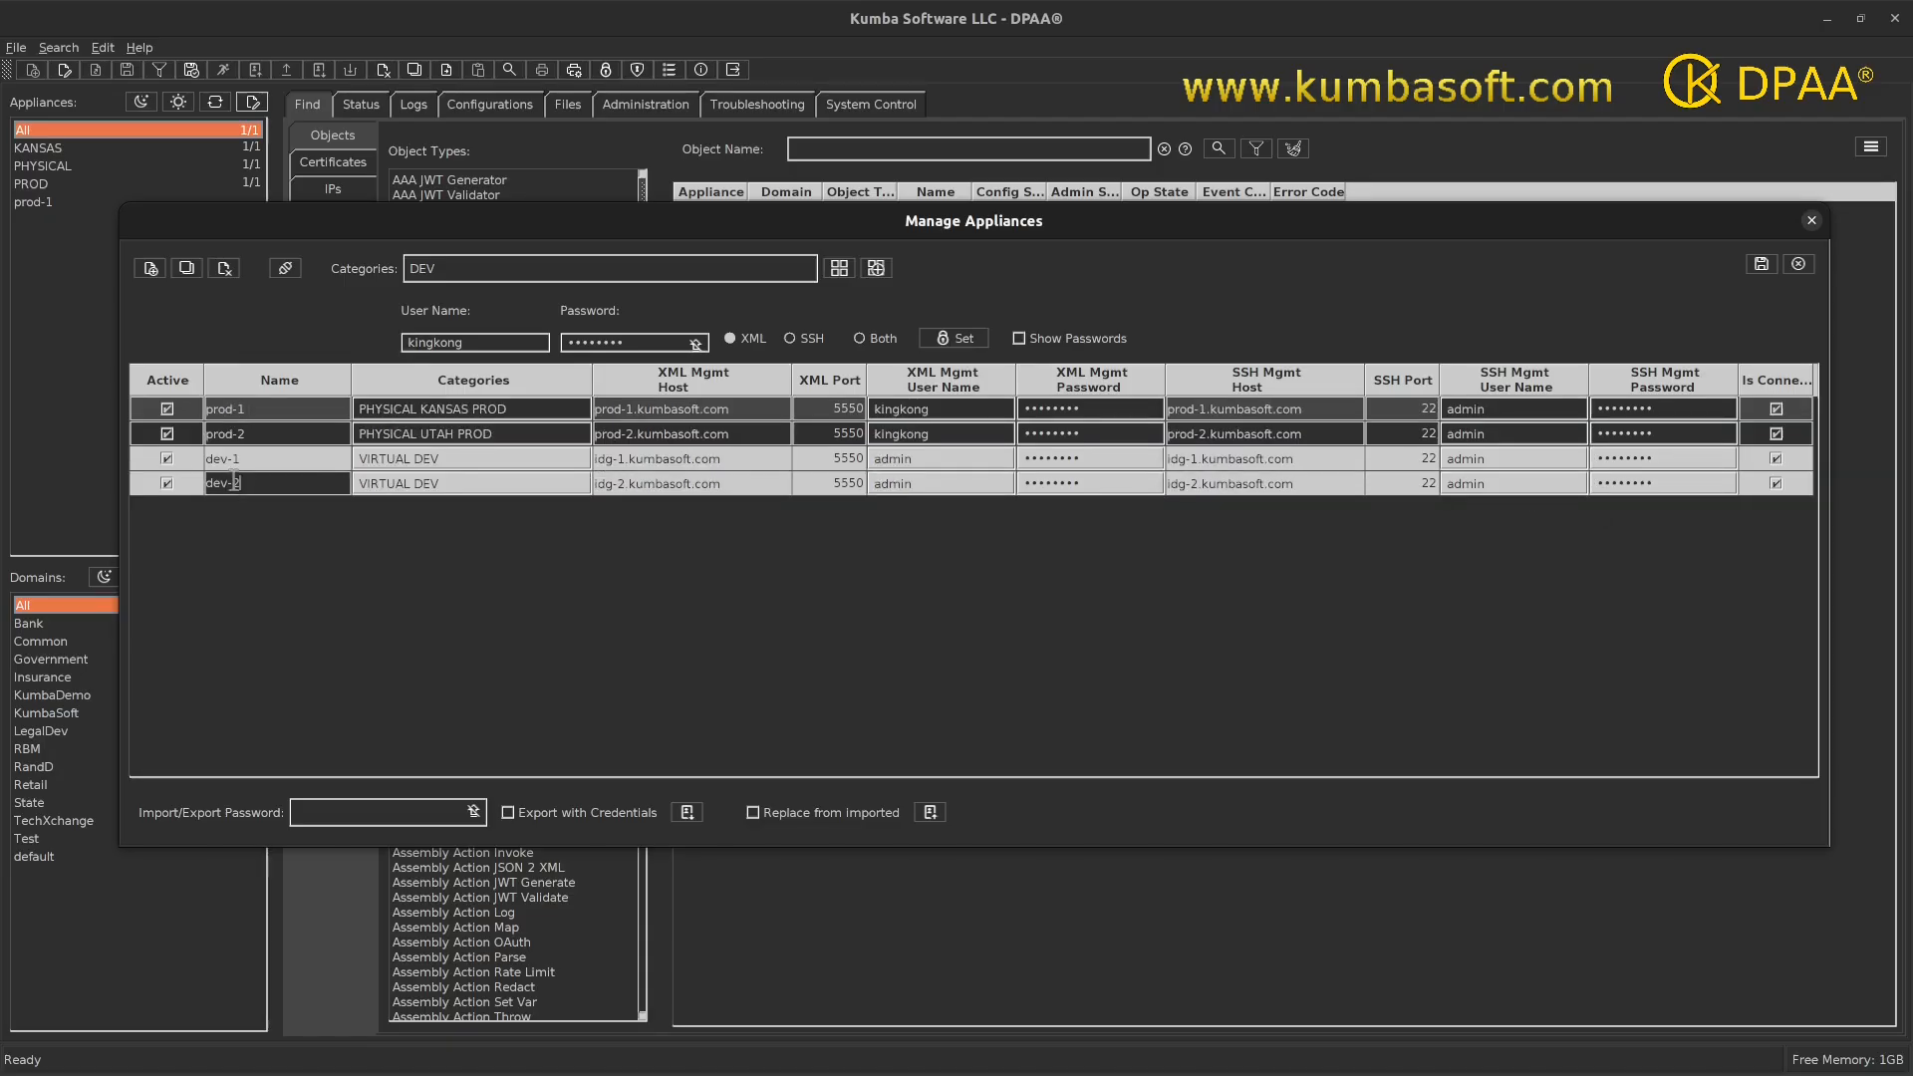
{"action": "left_click", "coordinate": [797, 340]}
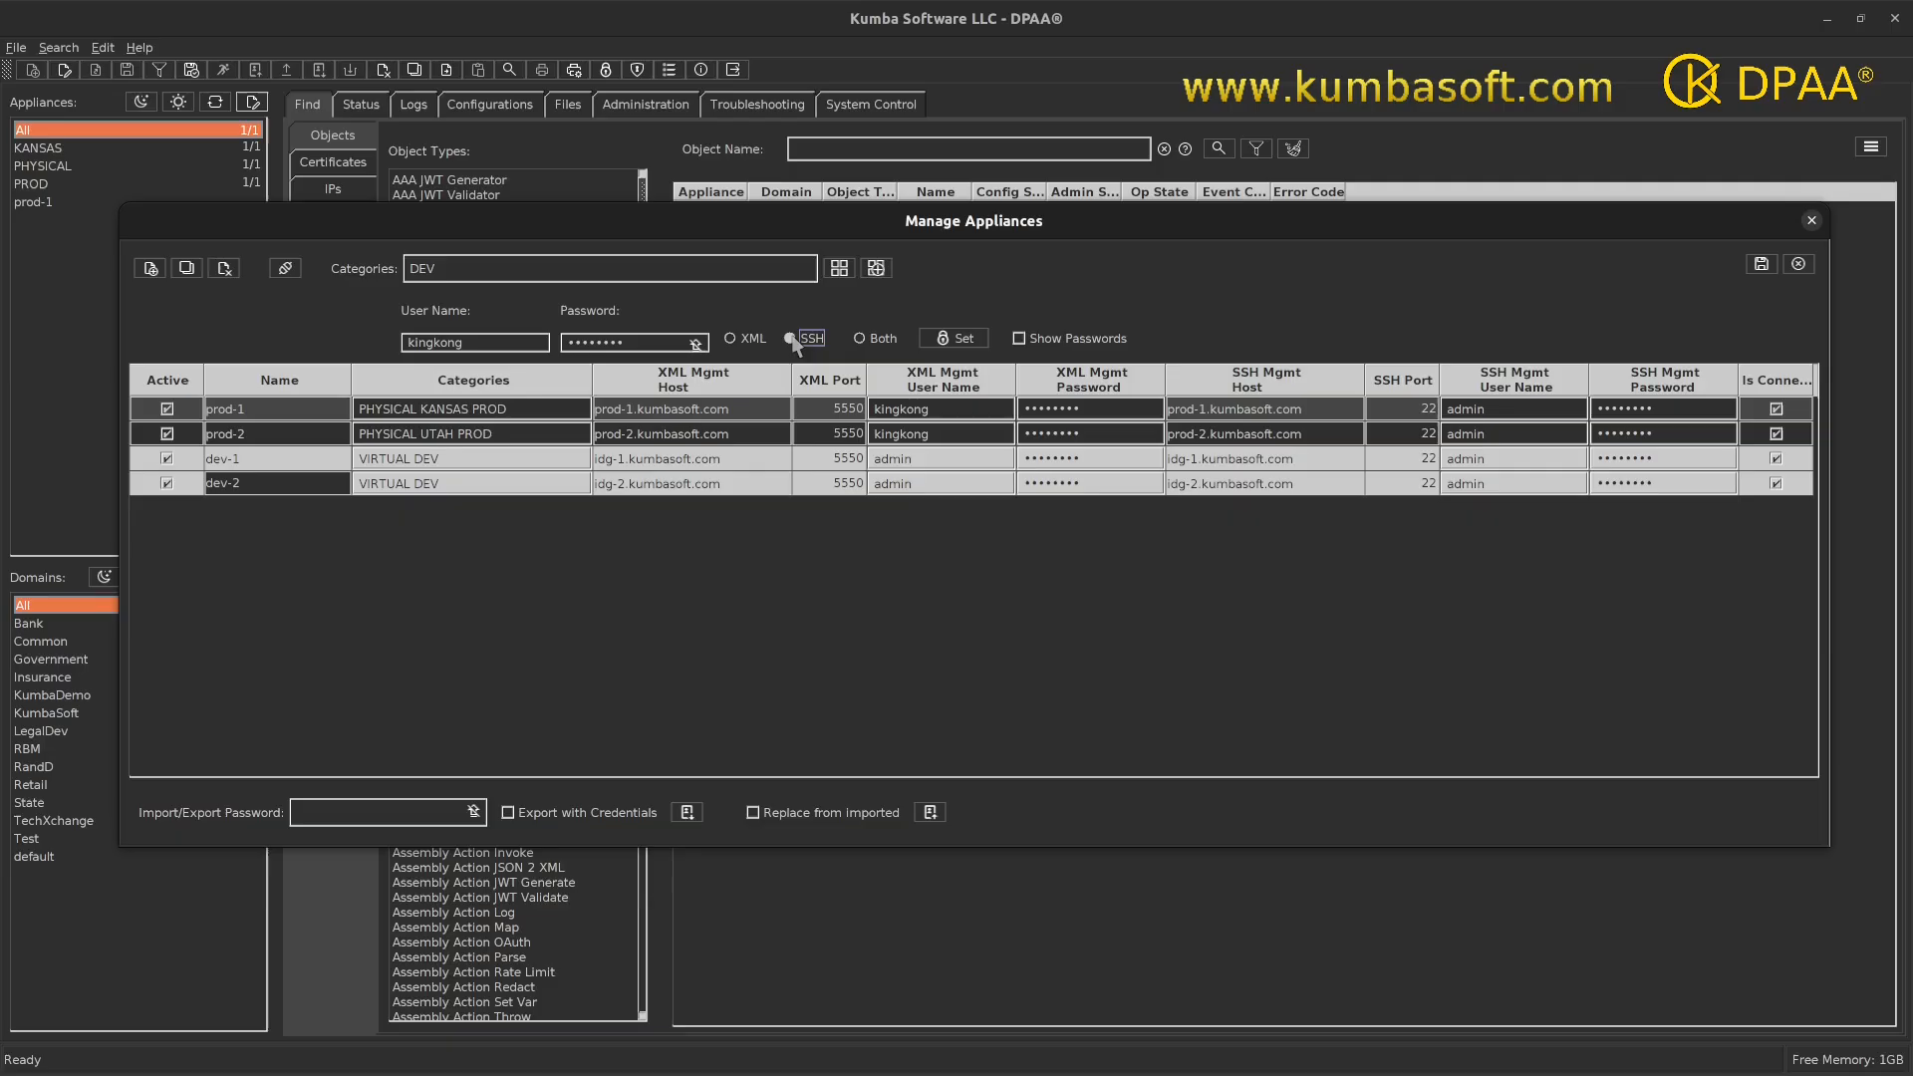
{"action": "left_click", "coordinate": [952, 341]}
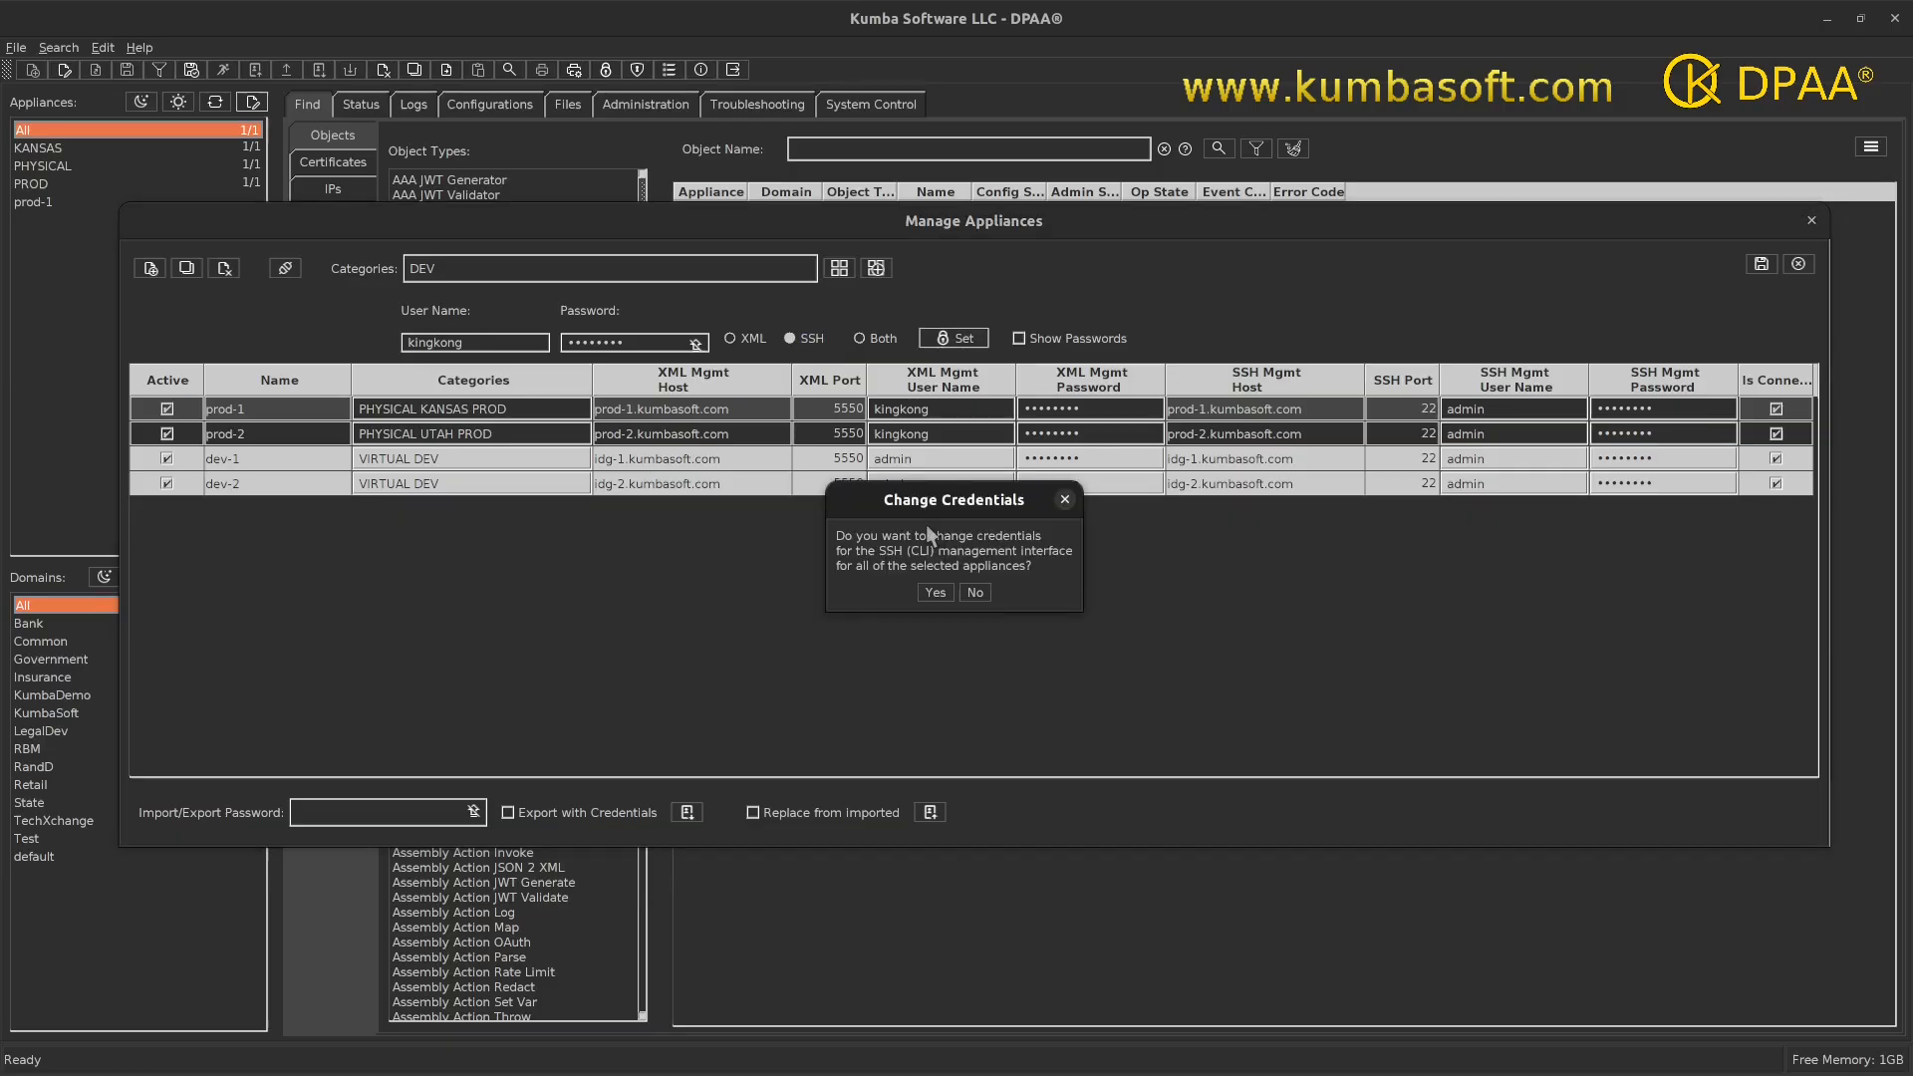
{"action": "left_click", "coordinate": [936, 592]}
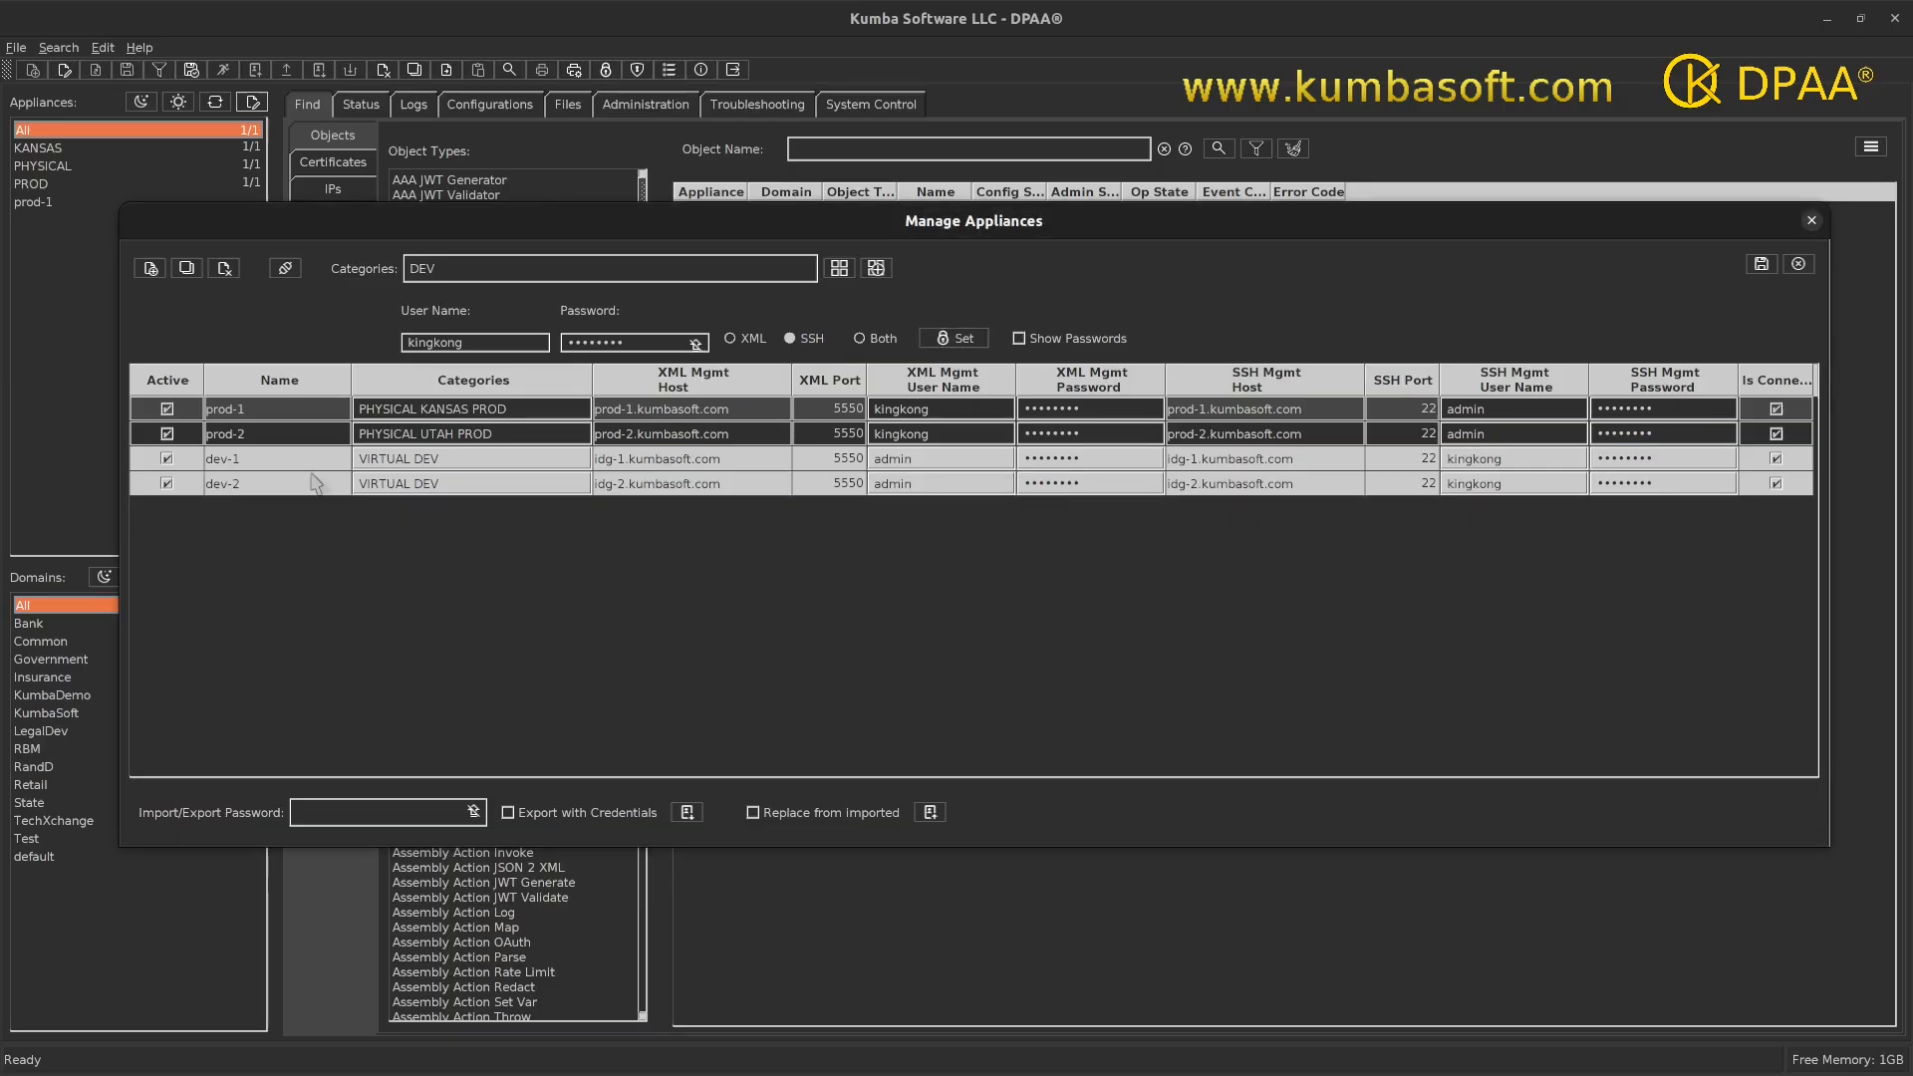
- Set a new shared user name for both XML and SSH on all four appliances
{"action": "left_click", "coordinate": [217, 434]}
{"action": "double_click", "coordinate": [217, 434]}
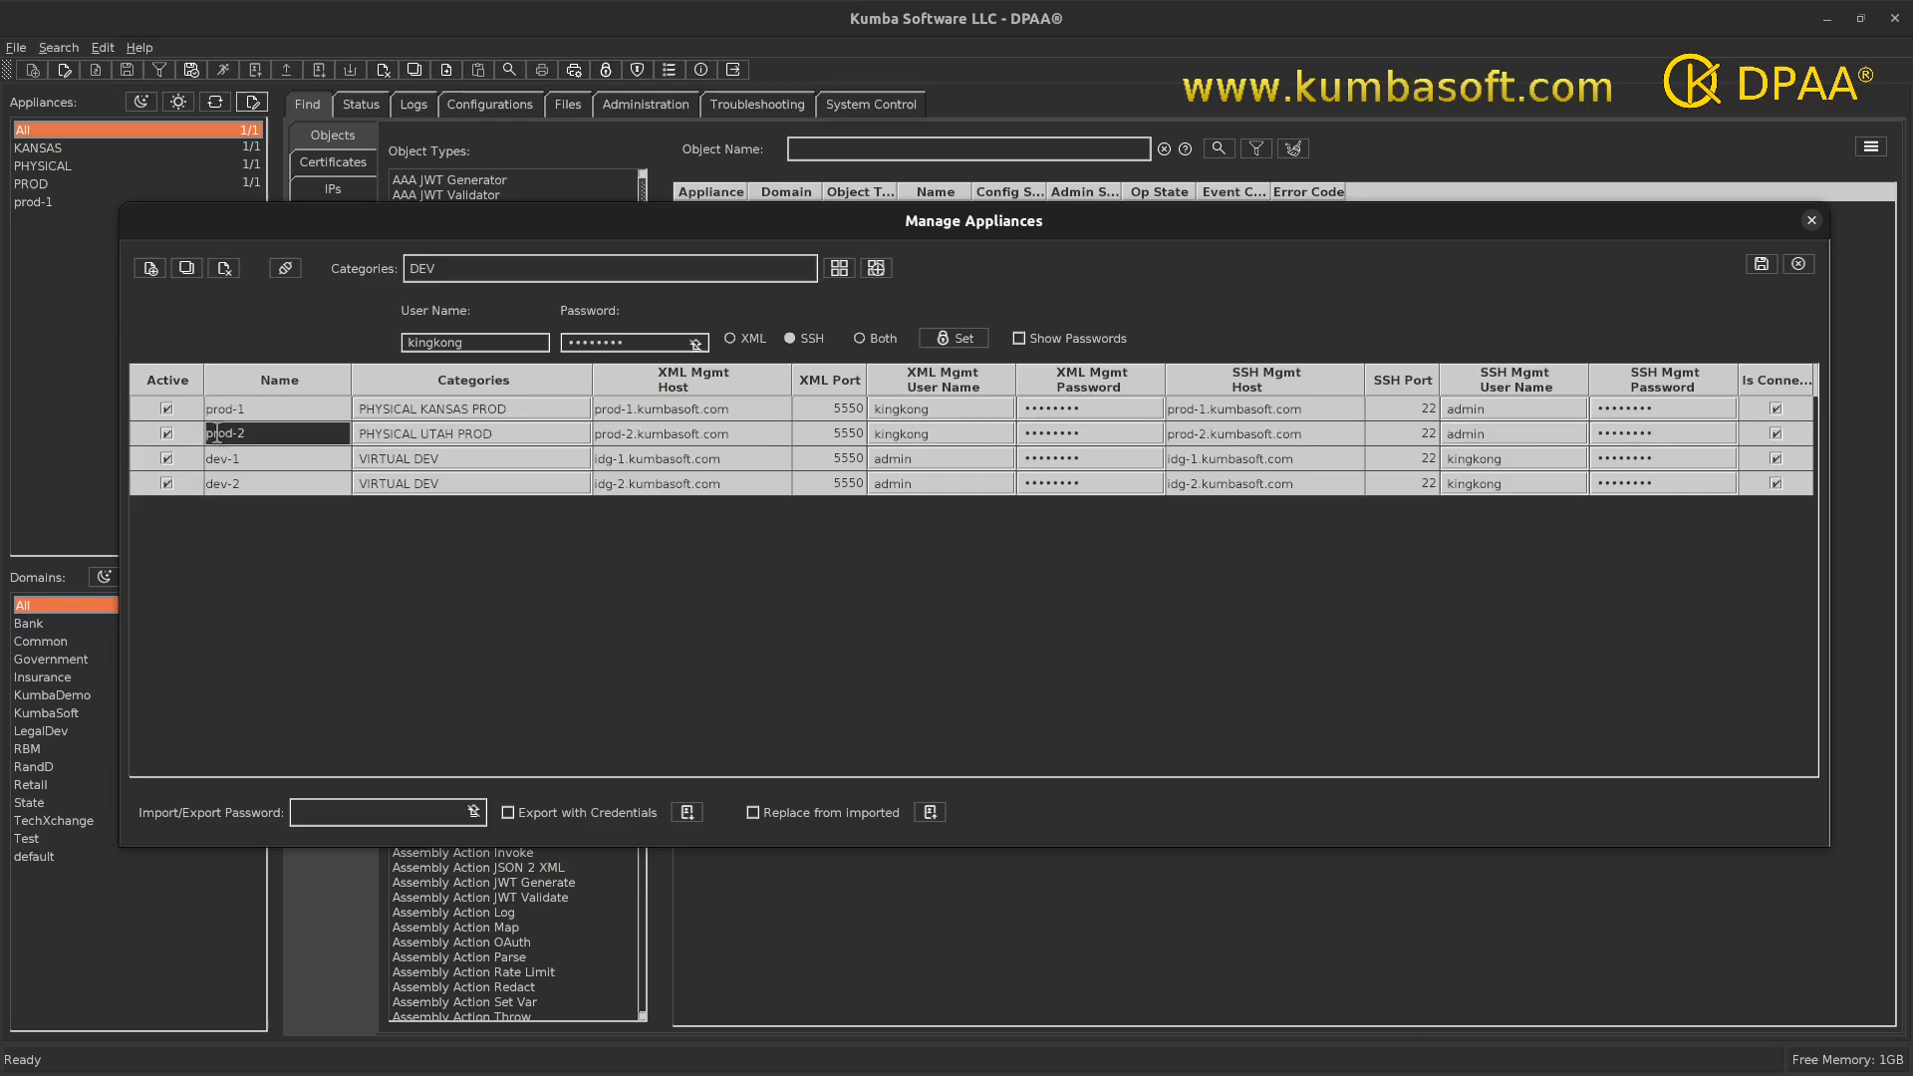
{"action": "left_click", "coordinate": [858, 338]}
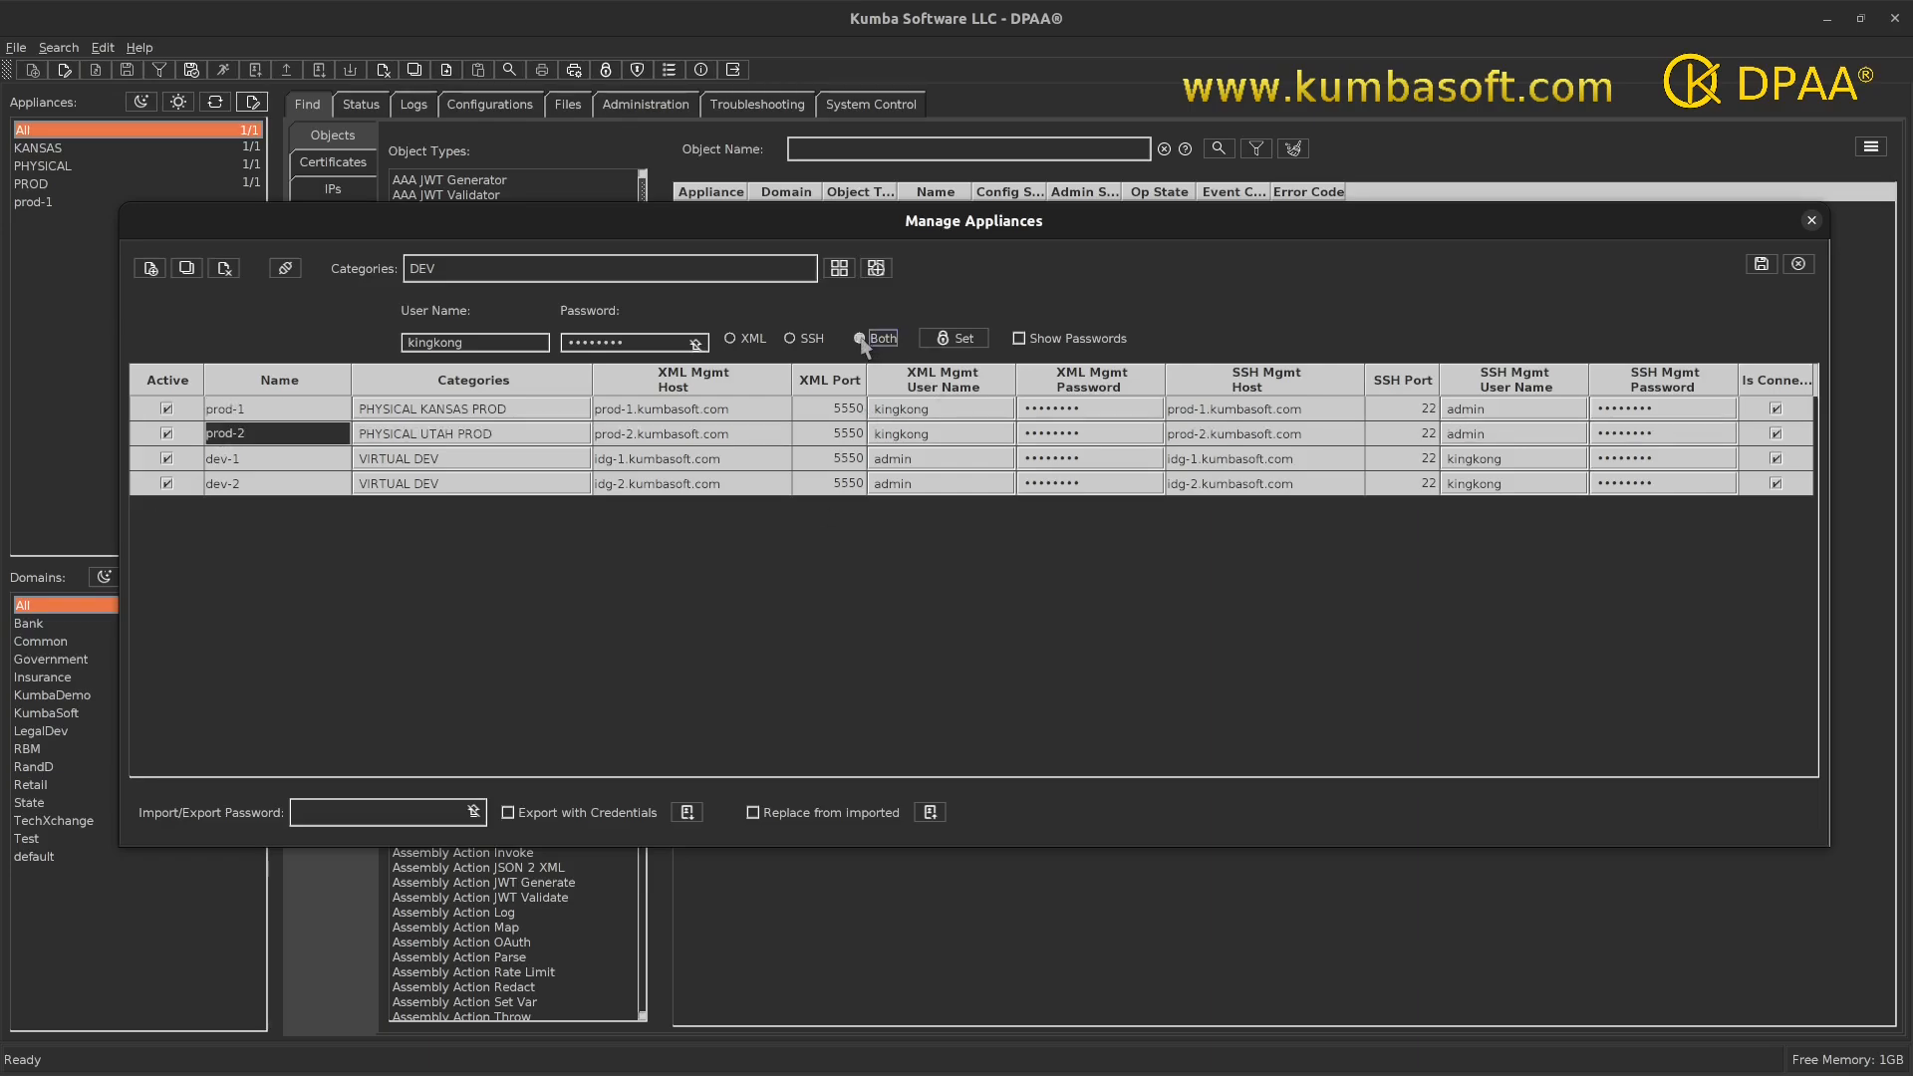
{"action": "double_click", "coordinate": [460, 344]}
{"action": "type", "text": "godzila"}
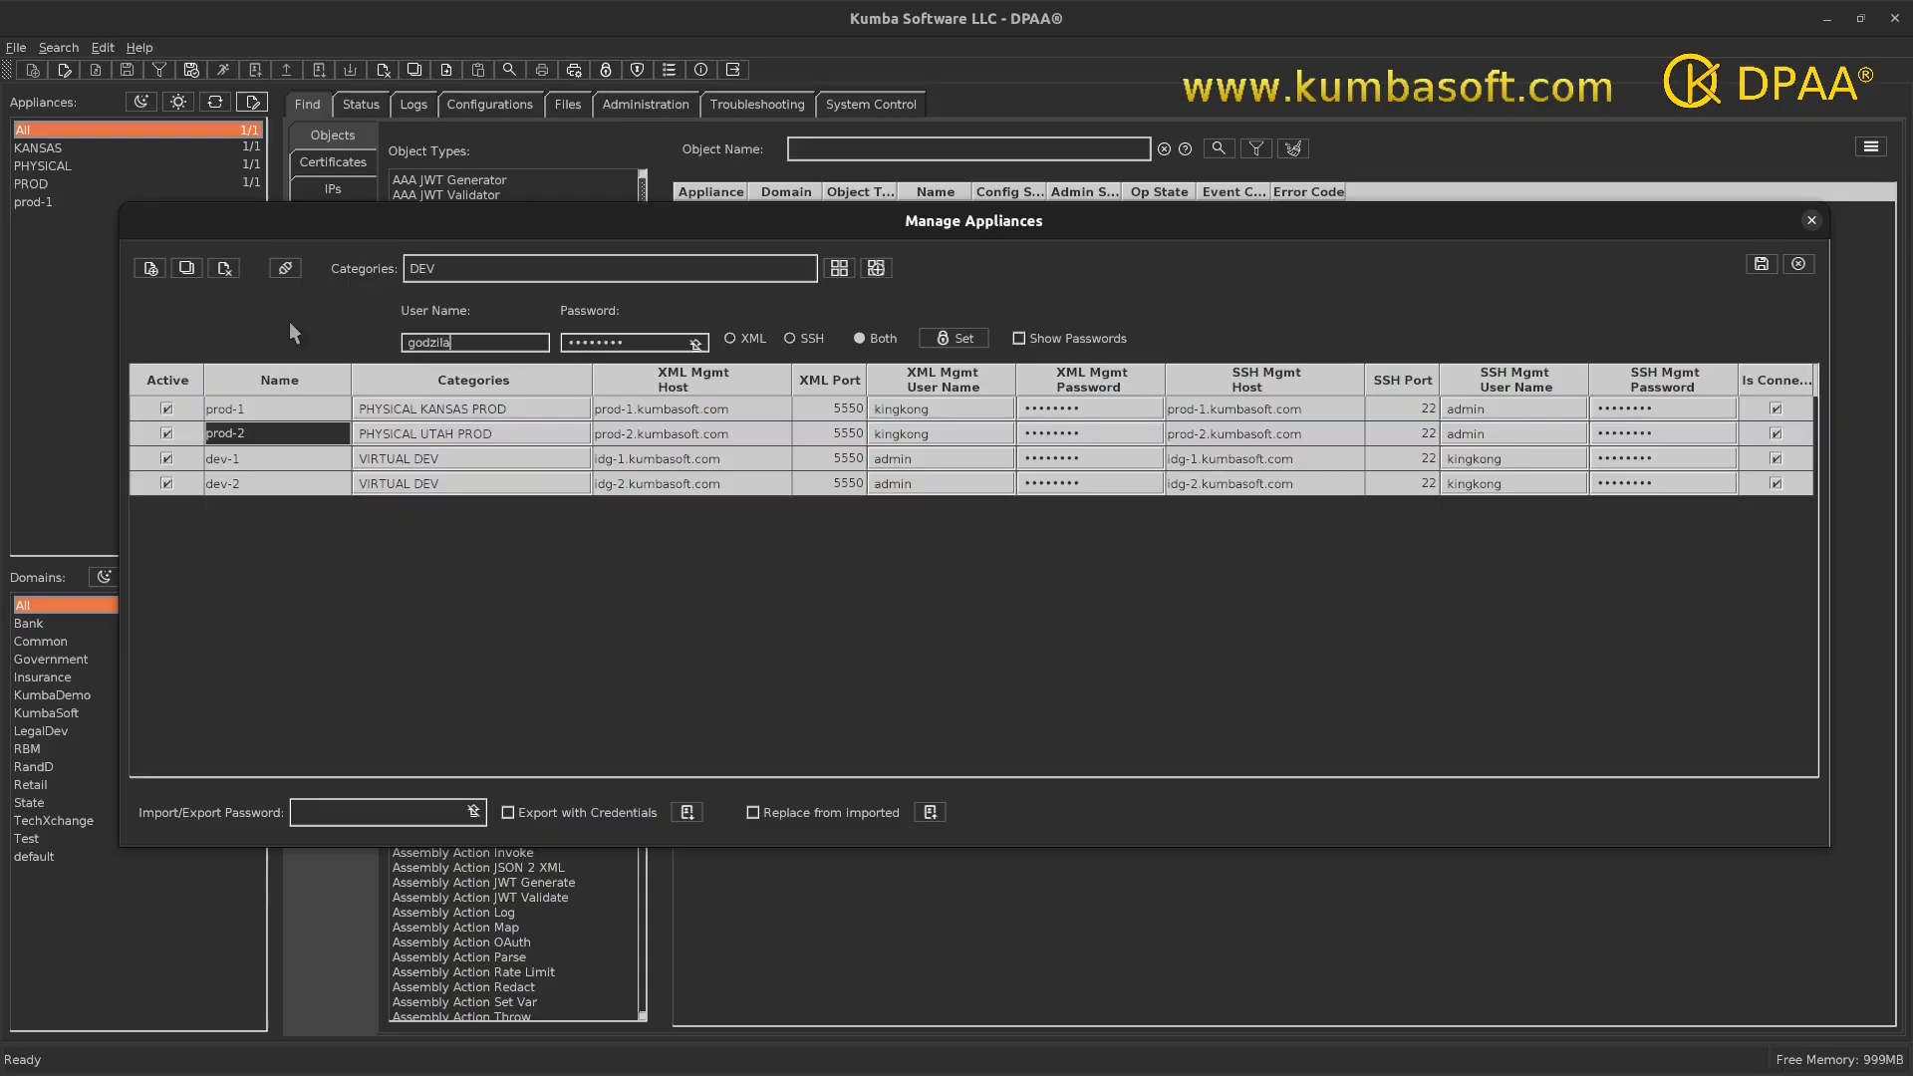
{"action": "key", "text": "BackSpace"}
{"action": "type", "text": "la"}
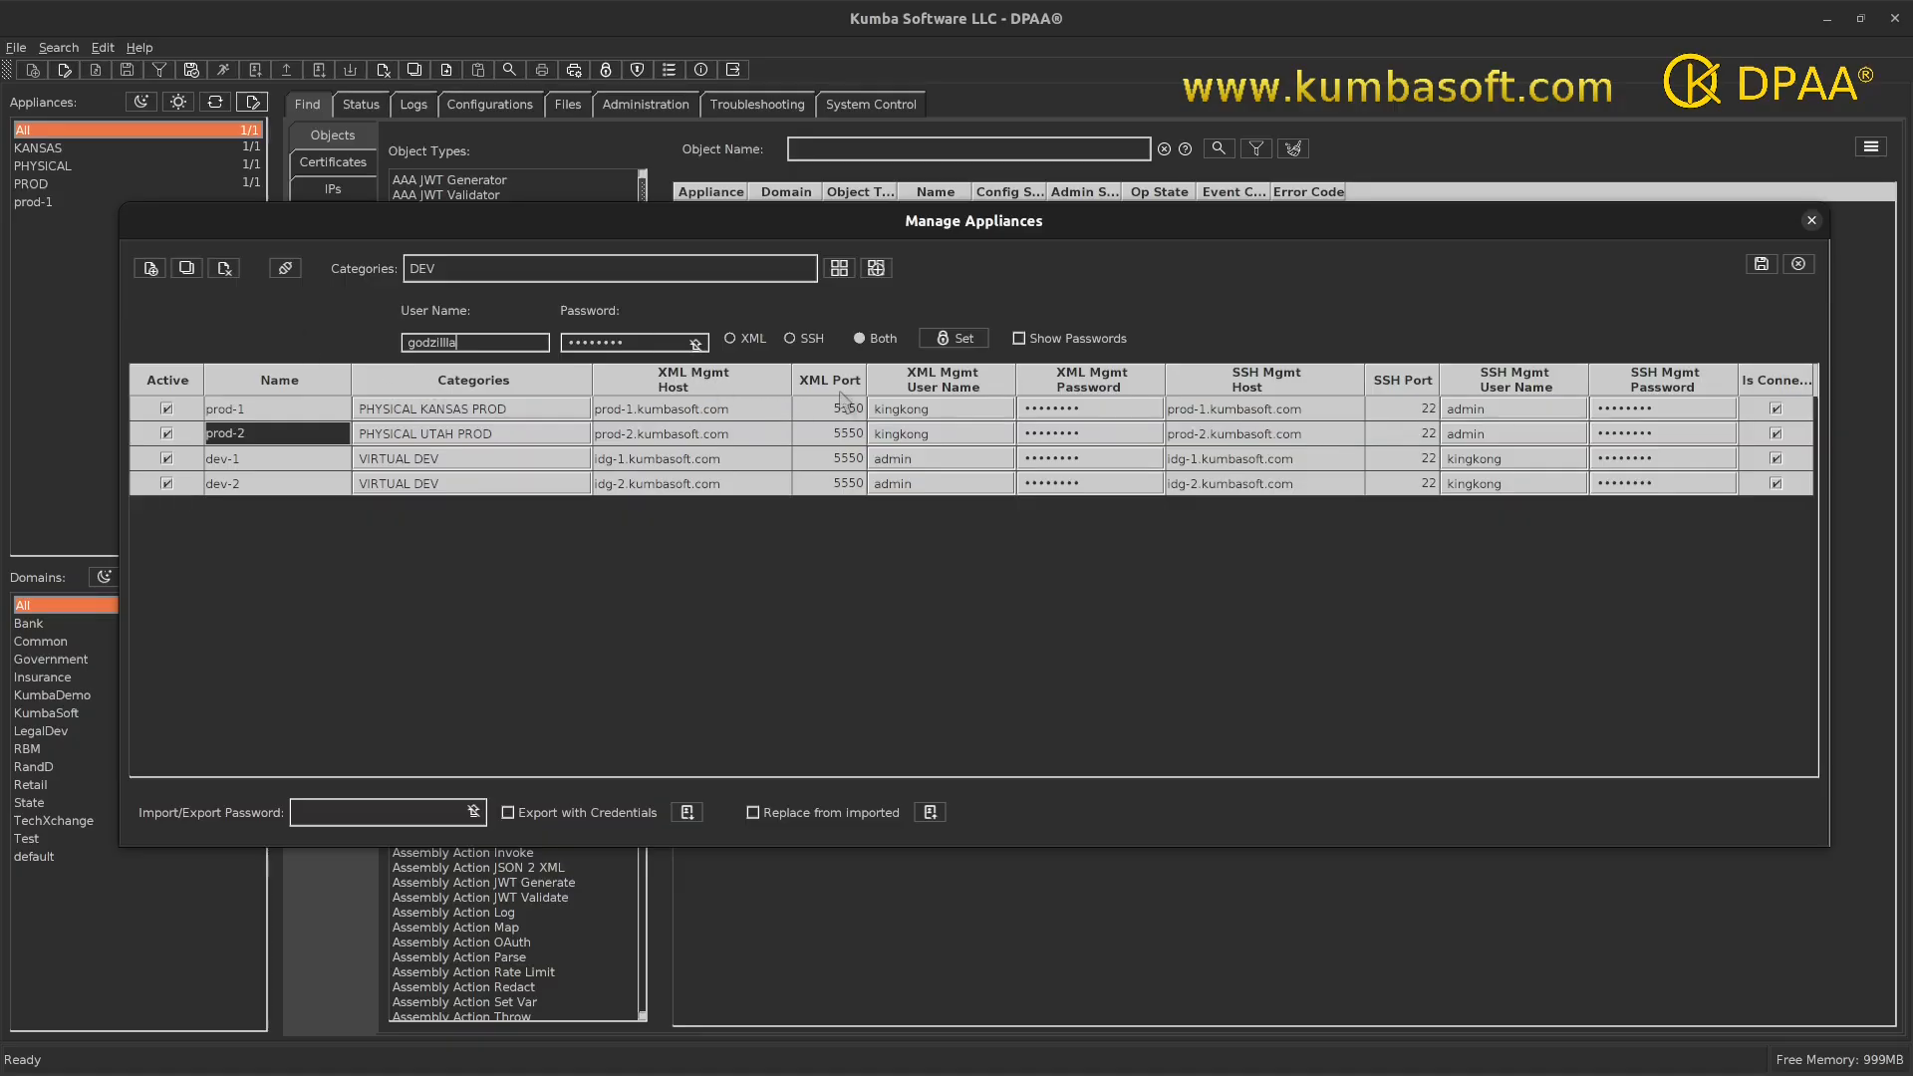
{"action": "left_click", "coordinate": [952, 340]}
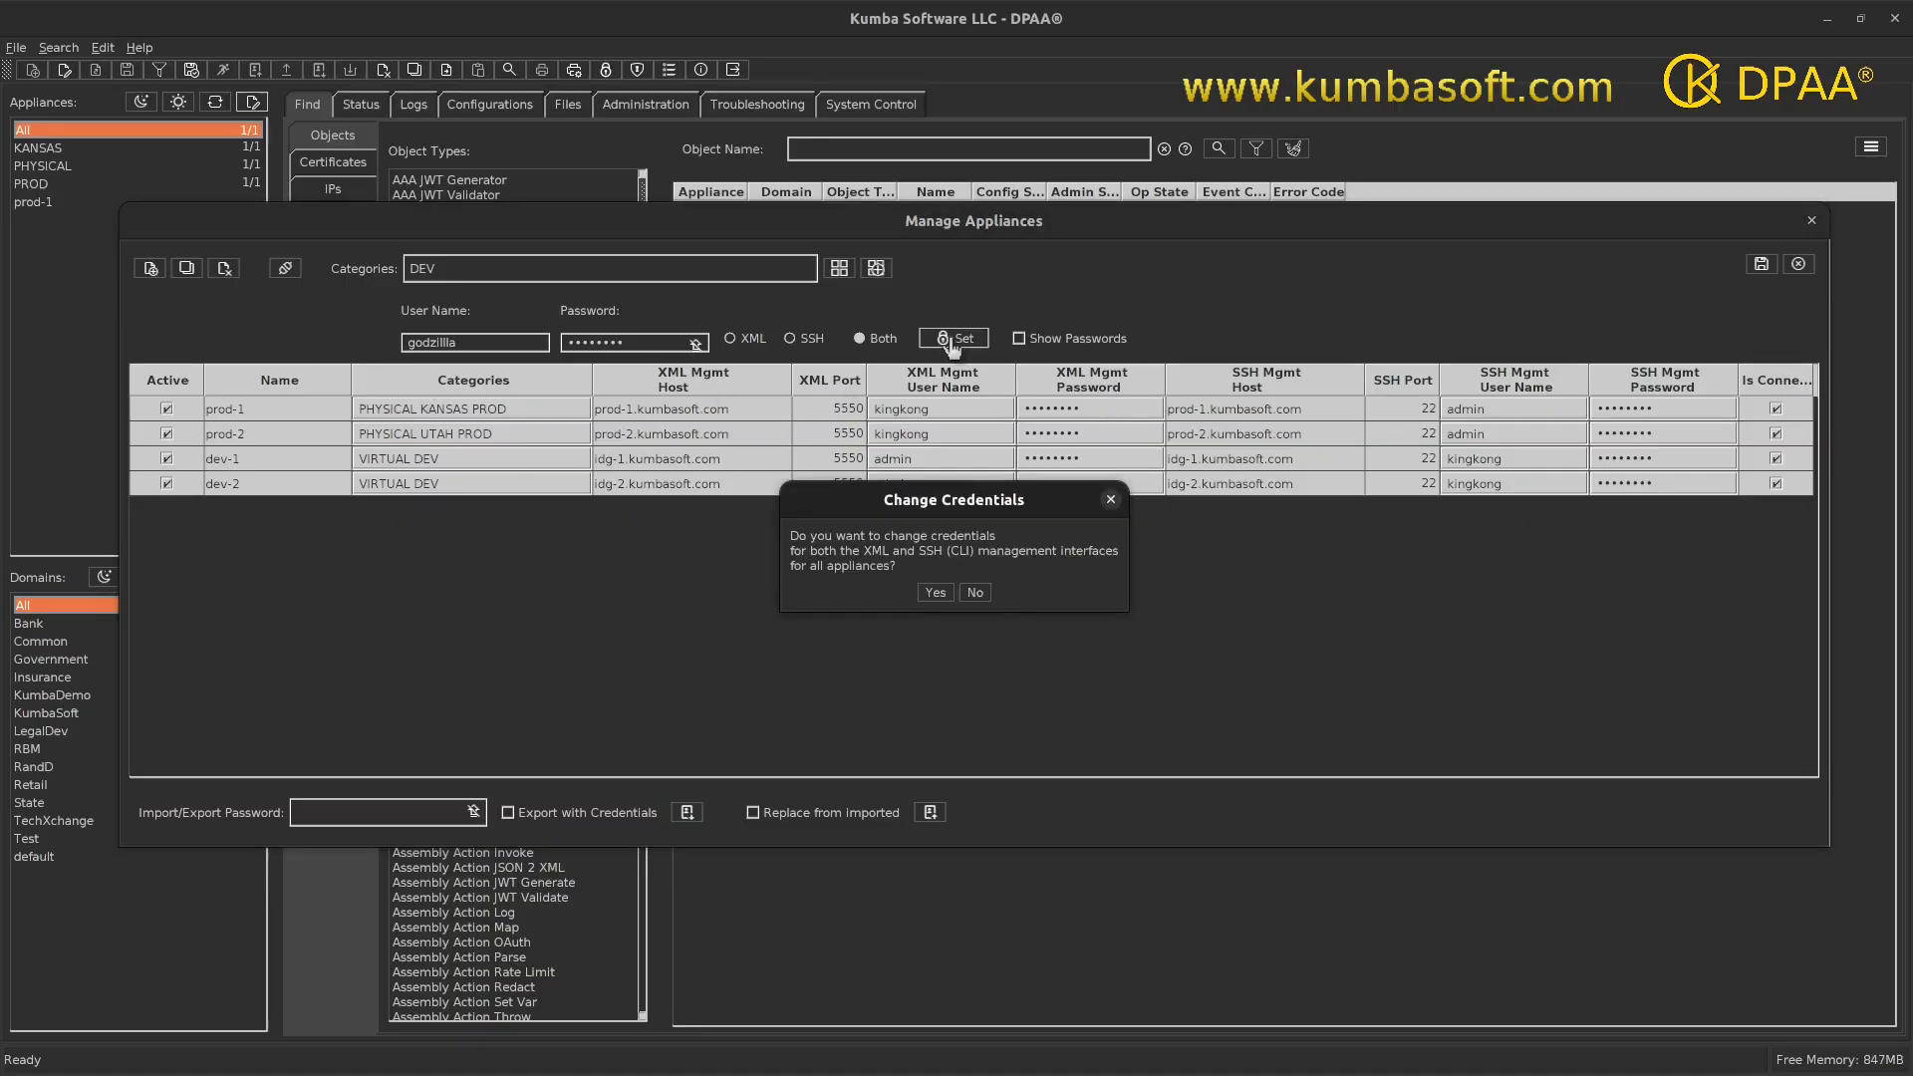
{"action": "left_click", "coordinate": [936, 591]}
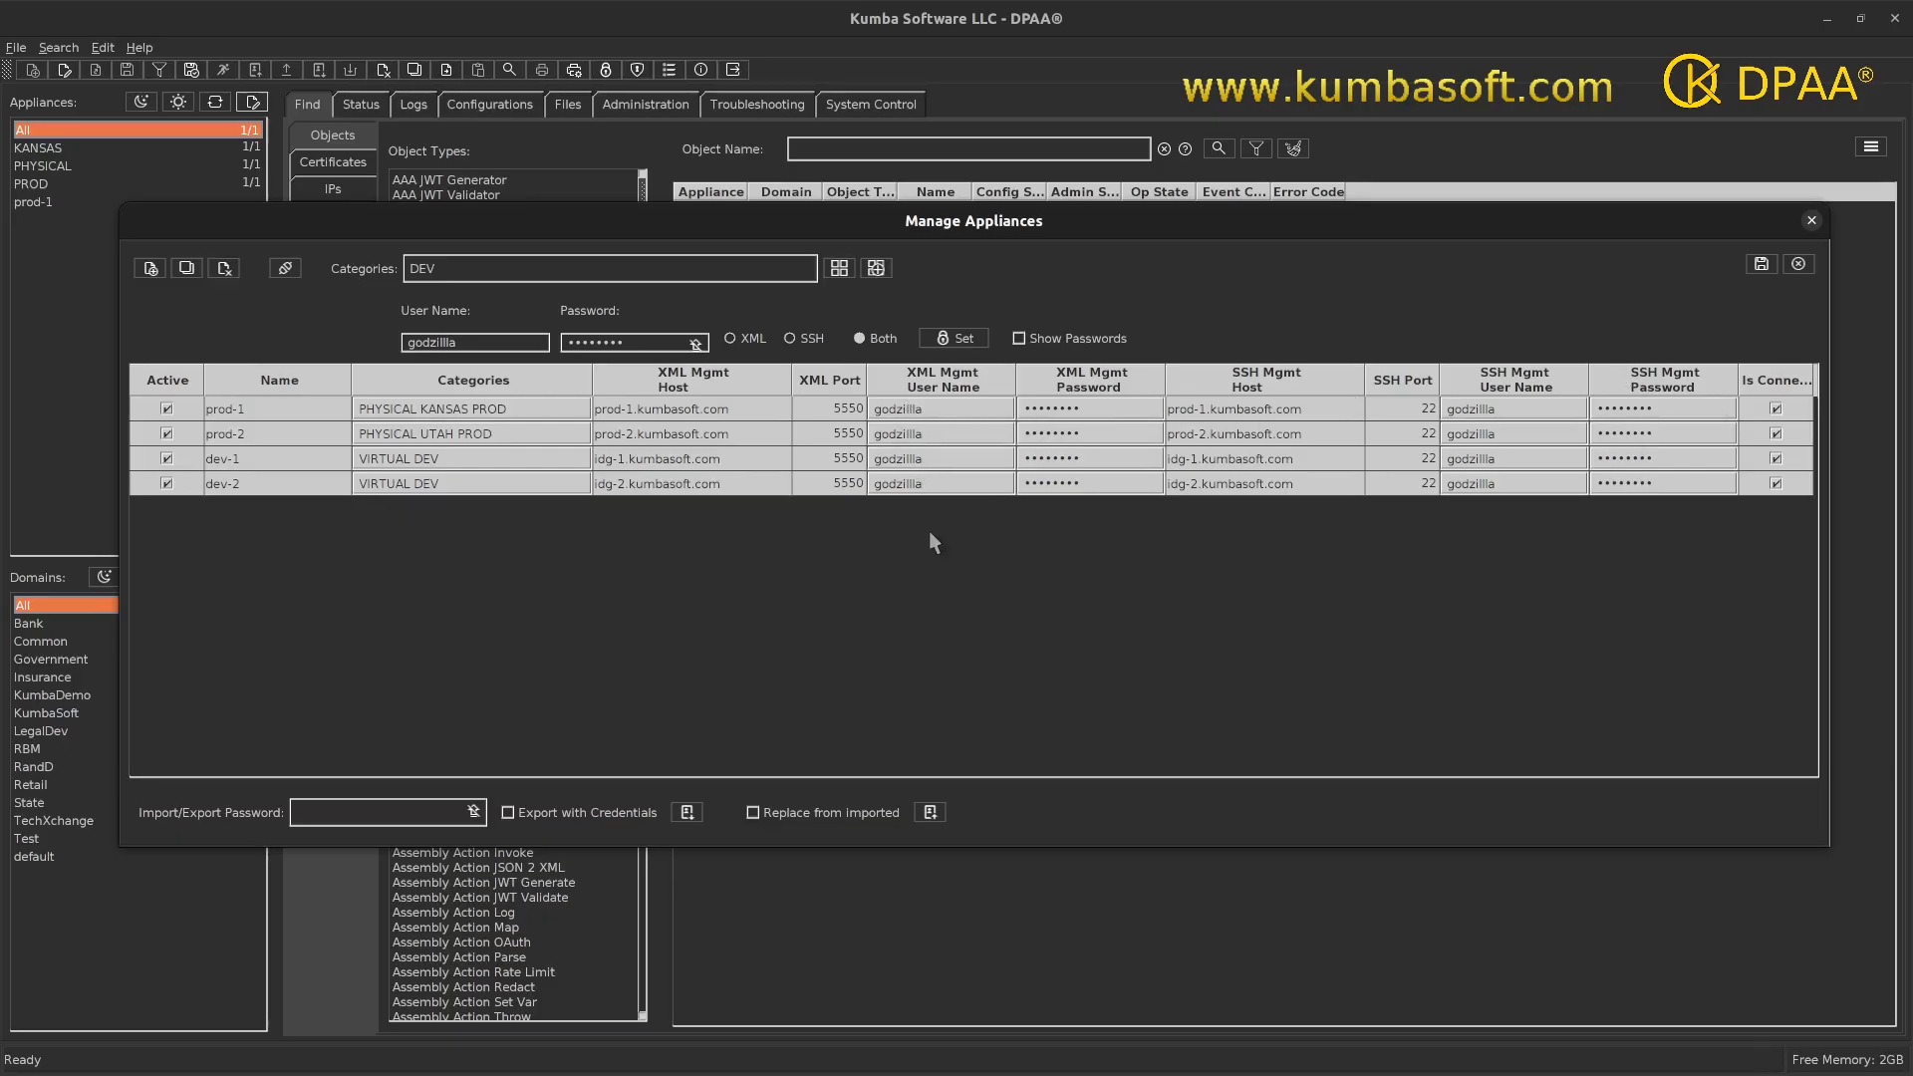
- Apply user name admin and its password as Both XML and SSH credentials to all four appliances
{"action": "left_click_drag", "start_coordinate": [481, 342], "coordinate": [366, 331]}
{"action": "type", "text": "admin"}
{"action": "key", "text": "BackSpace"}
{"action": "key", "text": "BackSpace"}
{"action": "key", "text": "BackSpace"}
{"action": "key", "text": "BackSpace"}
{"action": "key", "text": "BackSpace"}
{"action": "key", "text": "BackSpace"}
{"action": "key", "text": "BackSpace"}
{"action": "key", "text": "BackSpace"}
{"action": "type", "text": "********"}
{"action": "left_click", "coordinate": [951, 339]}
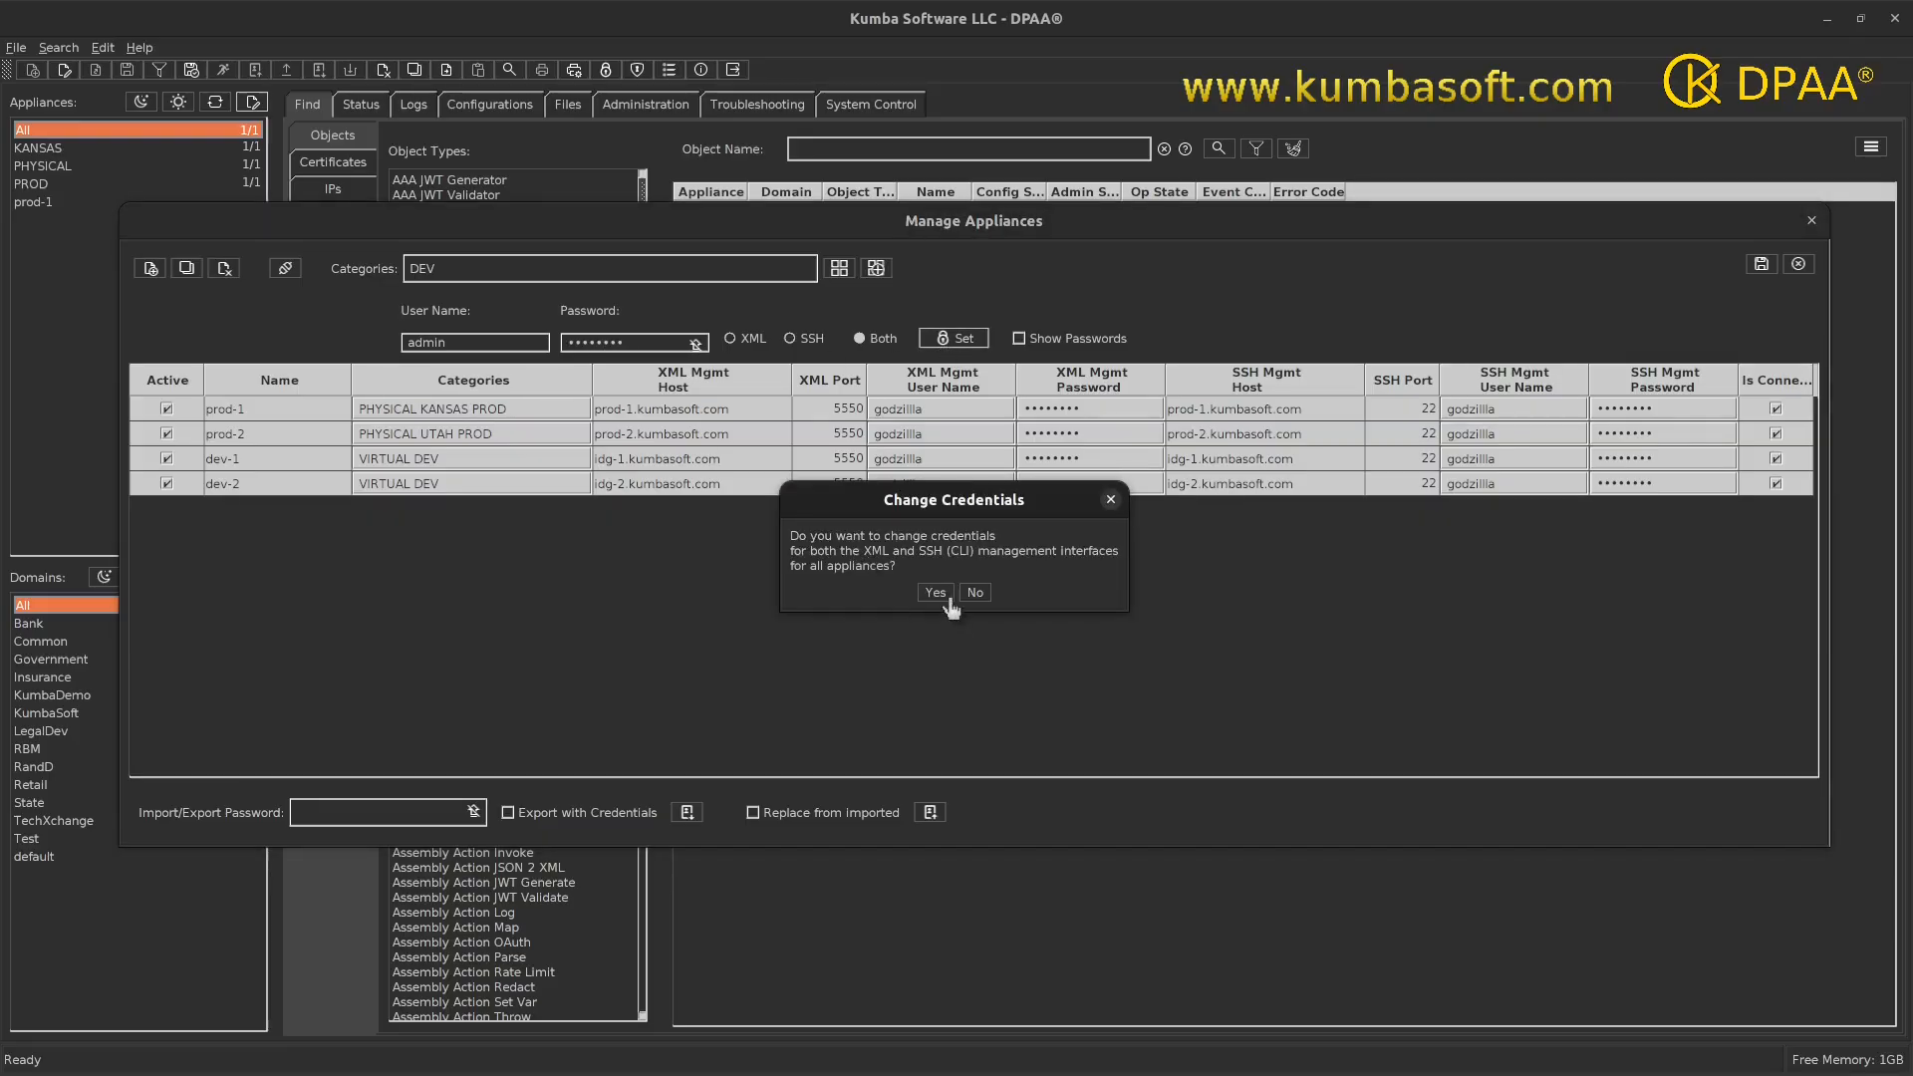
{"action": "left_click", "coordinate": [929, 594]}
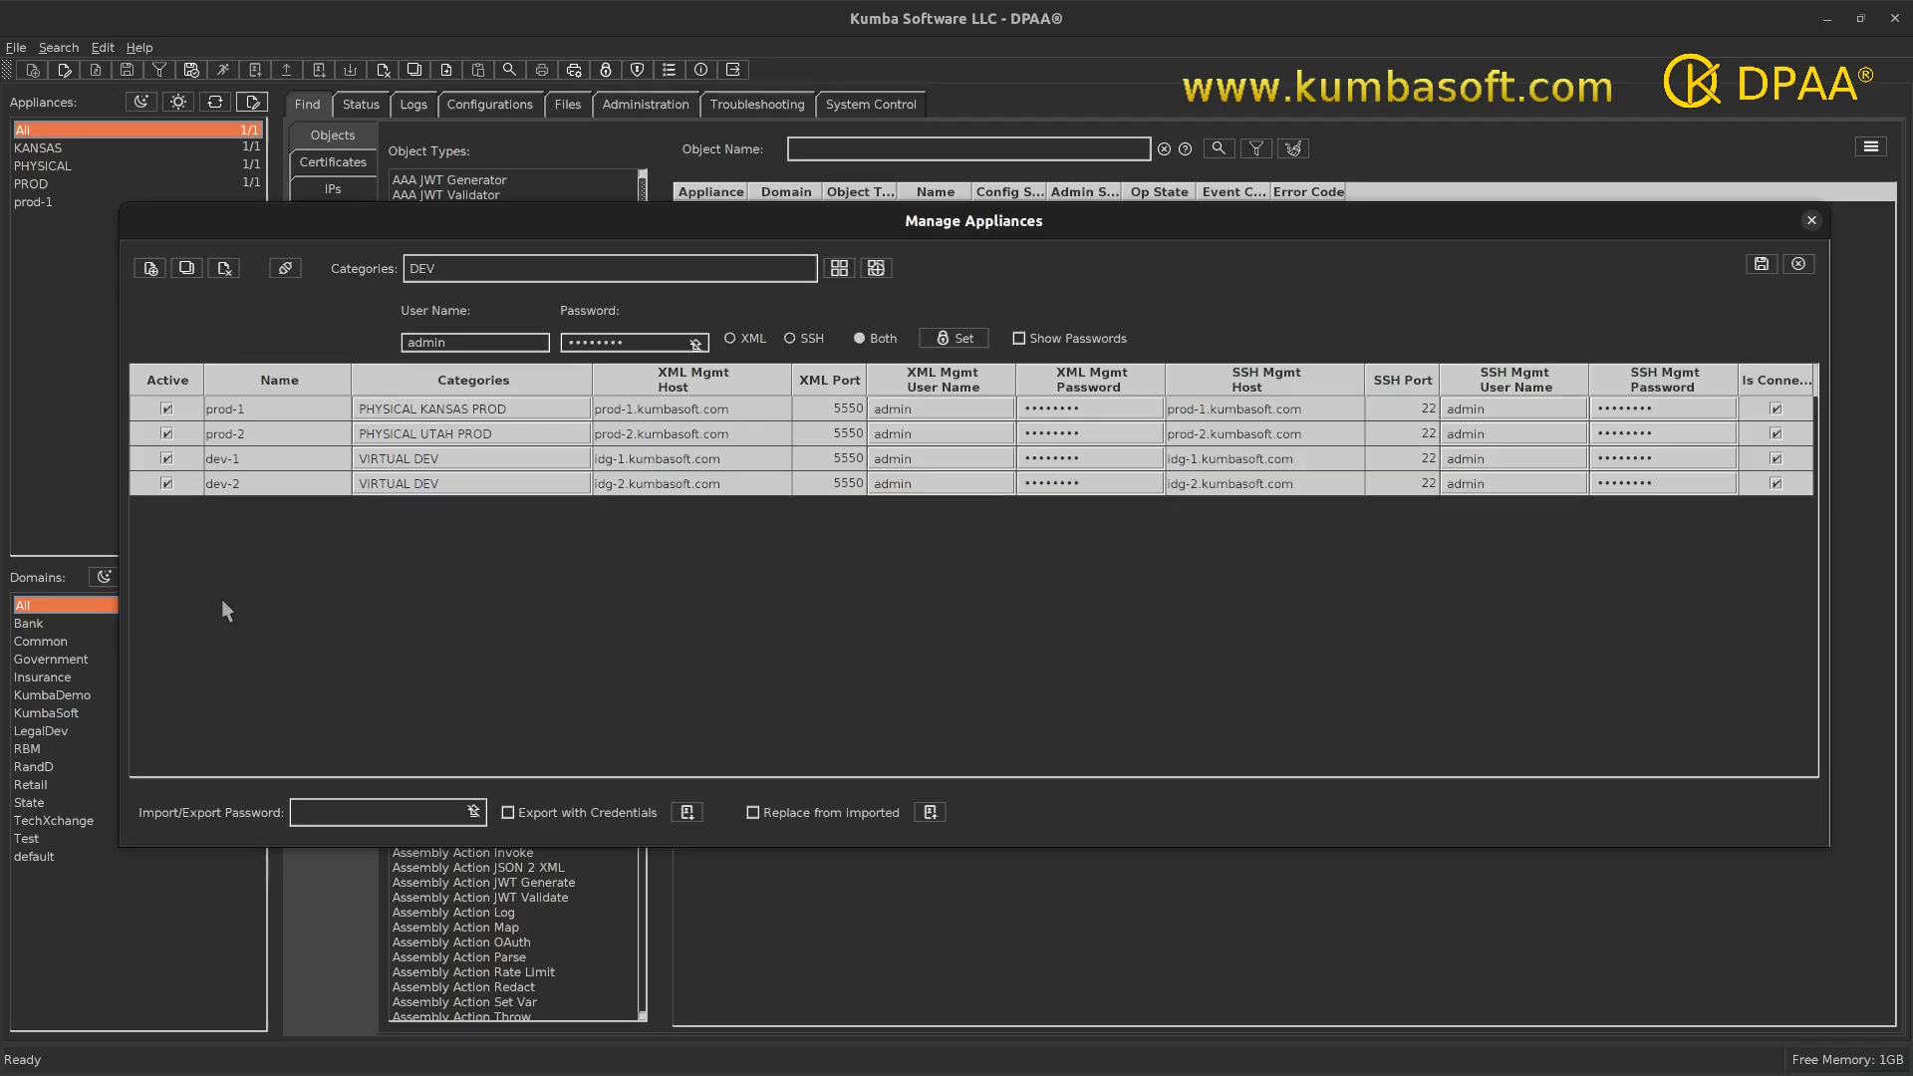
- Widen the Manage Appliances dialog and save the new categories and four appliances
{"action": "left_click_drag", "start_coordinate": [119, 528], "coordinate": [280, 543]}
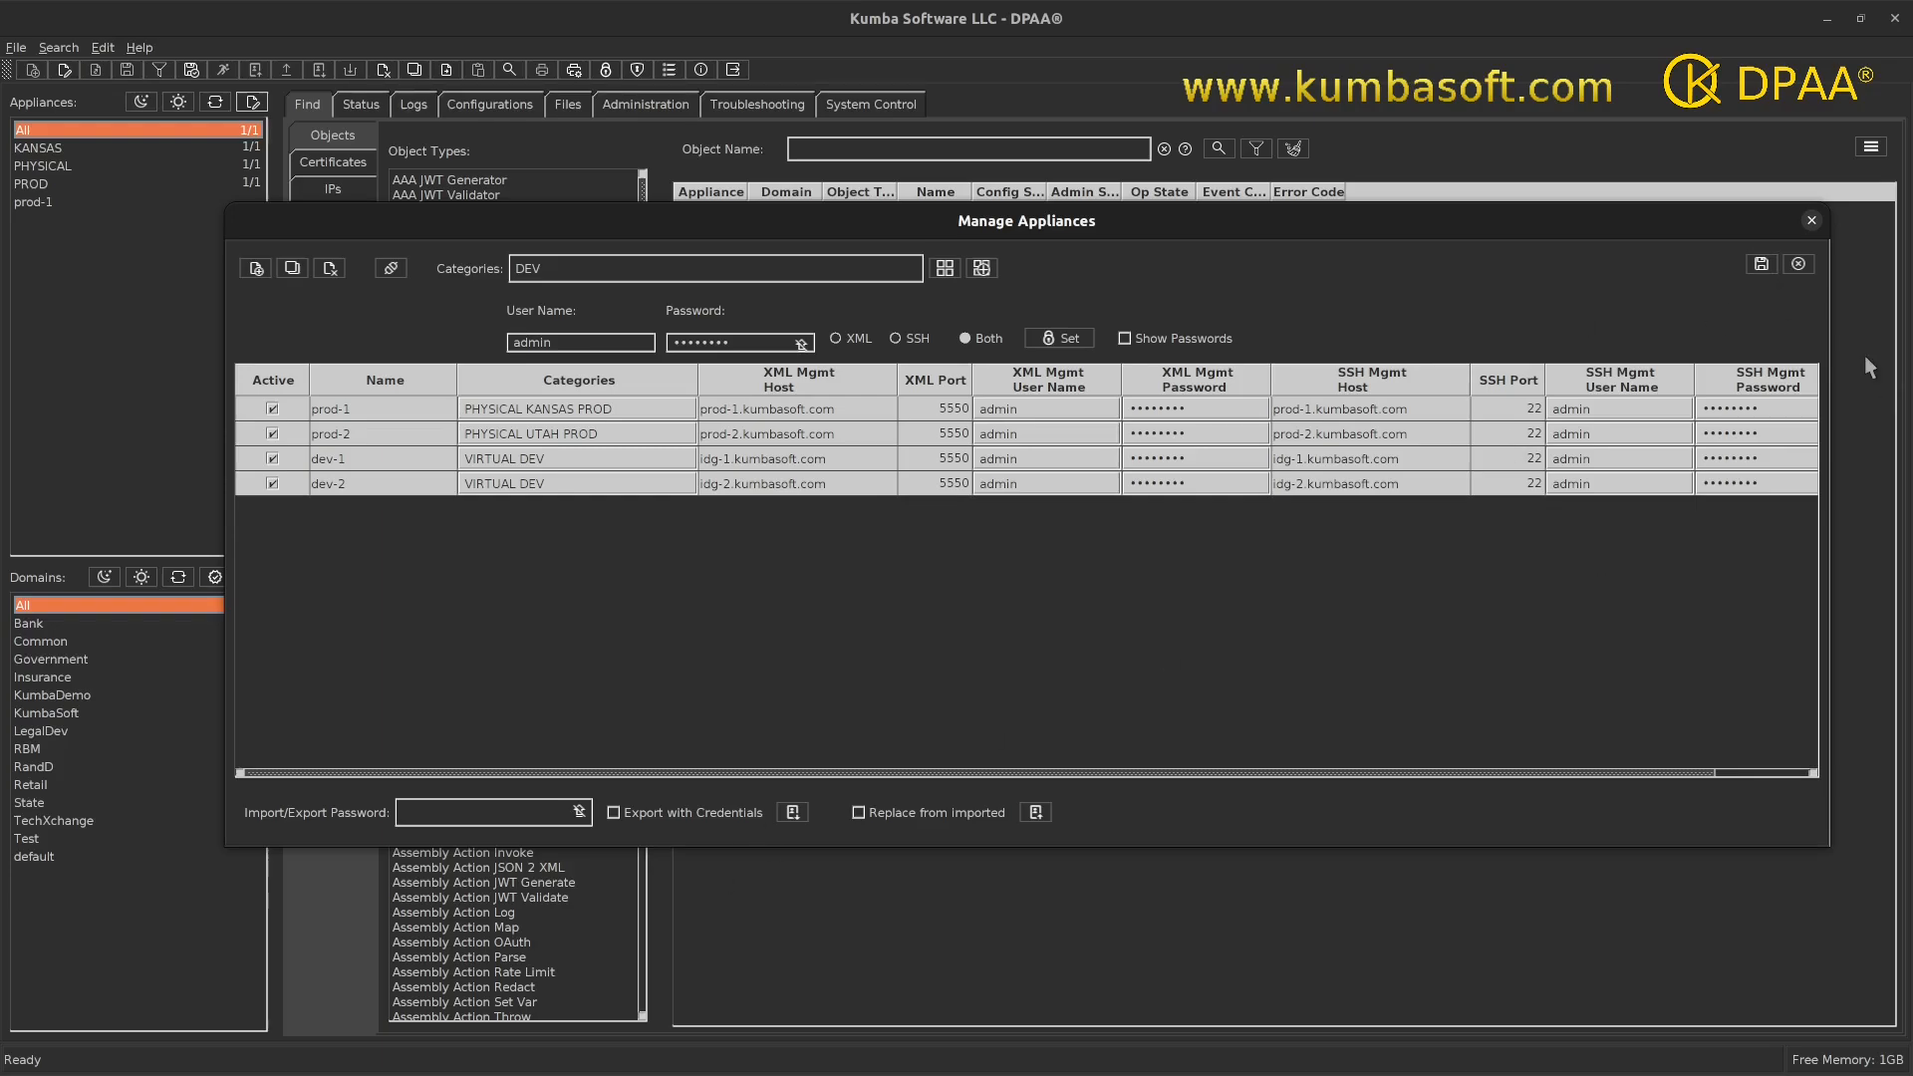
{"action": "left_click", "coordinate": [1761, 267]}
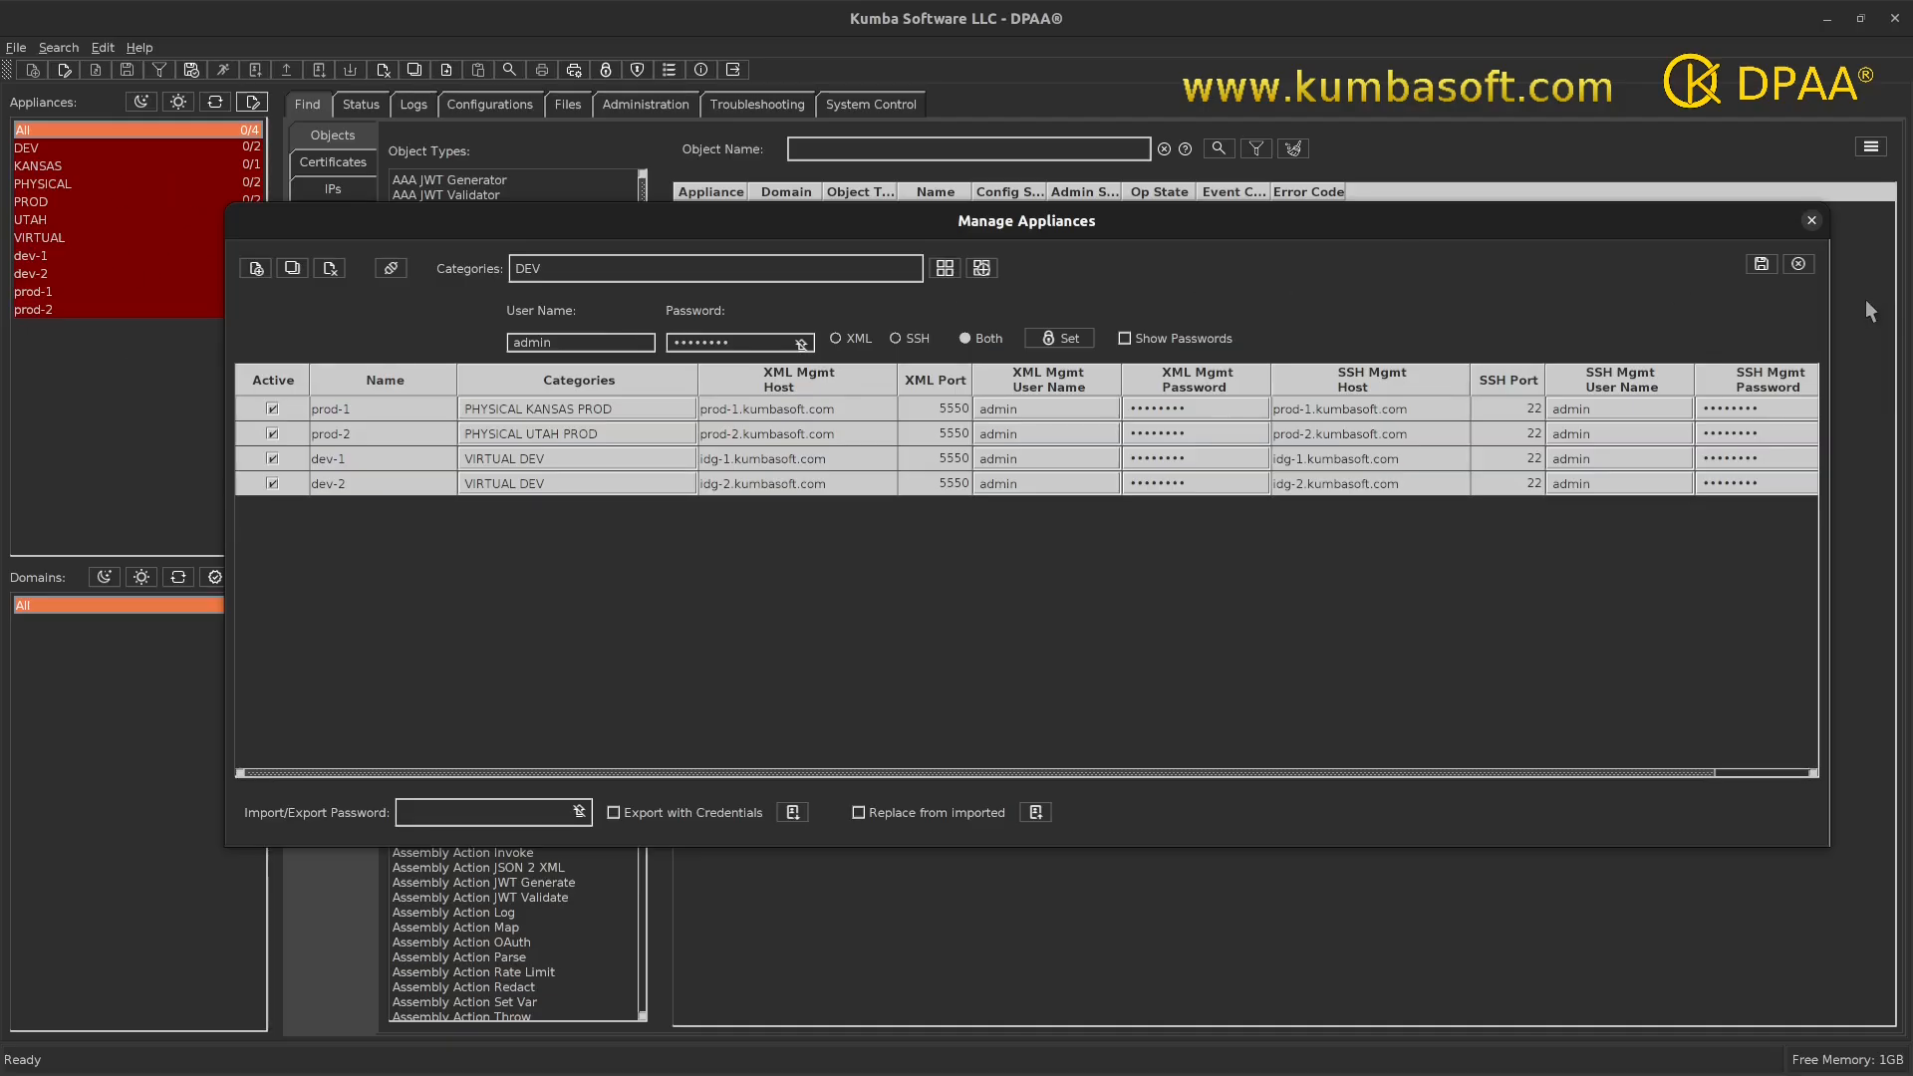
- Close Manage Appliances with a Yes confirmation, returning to the Find object types view
{"action": "left_click", "coordinate": [1811, 222]}
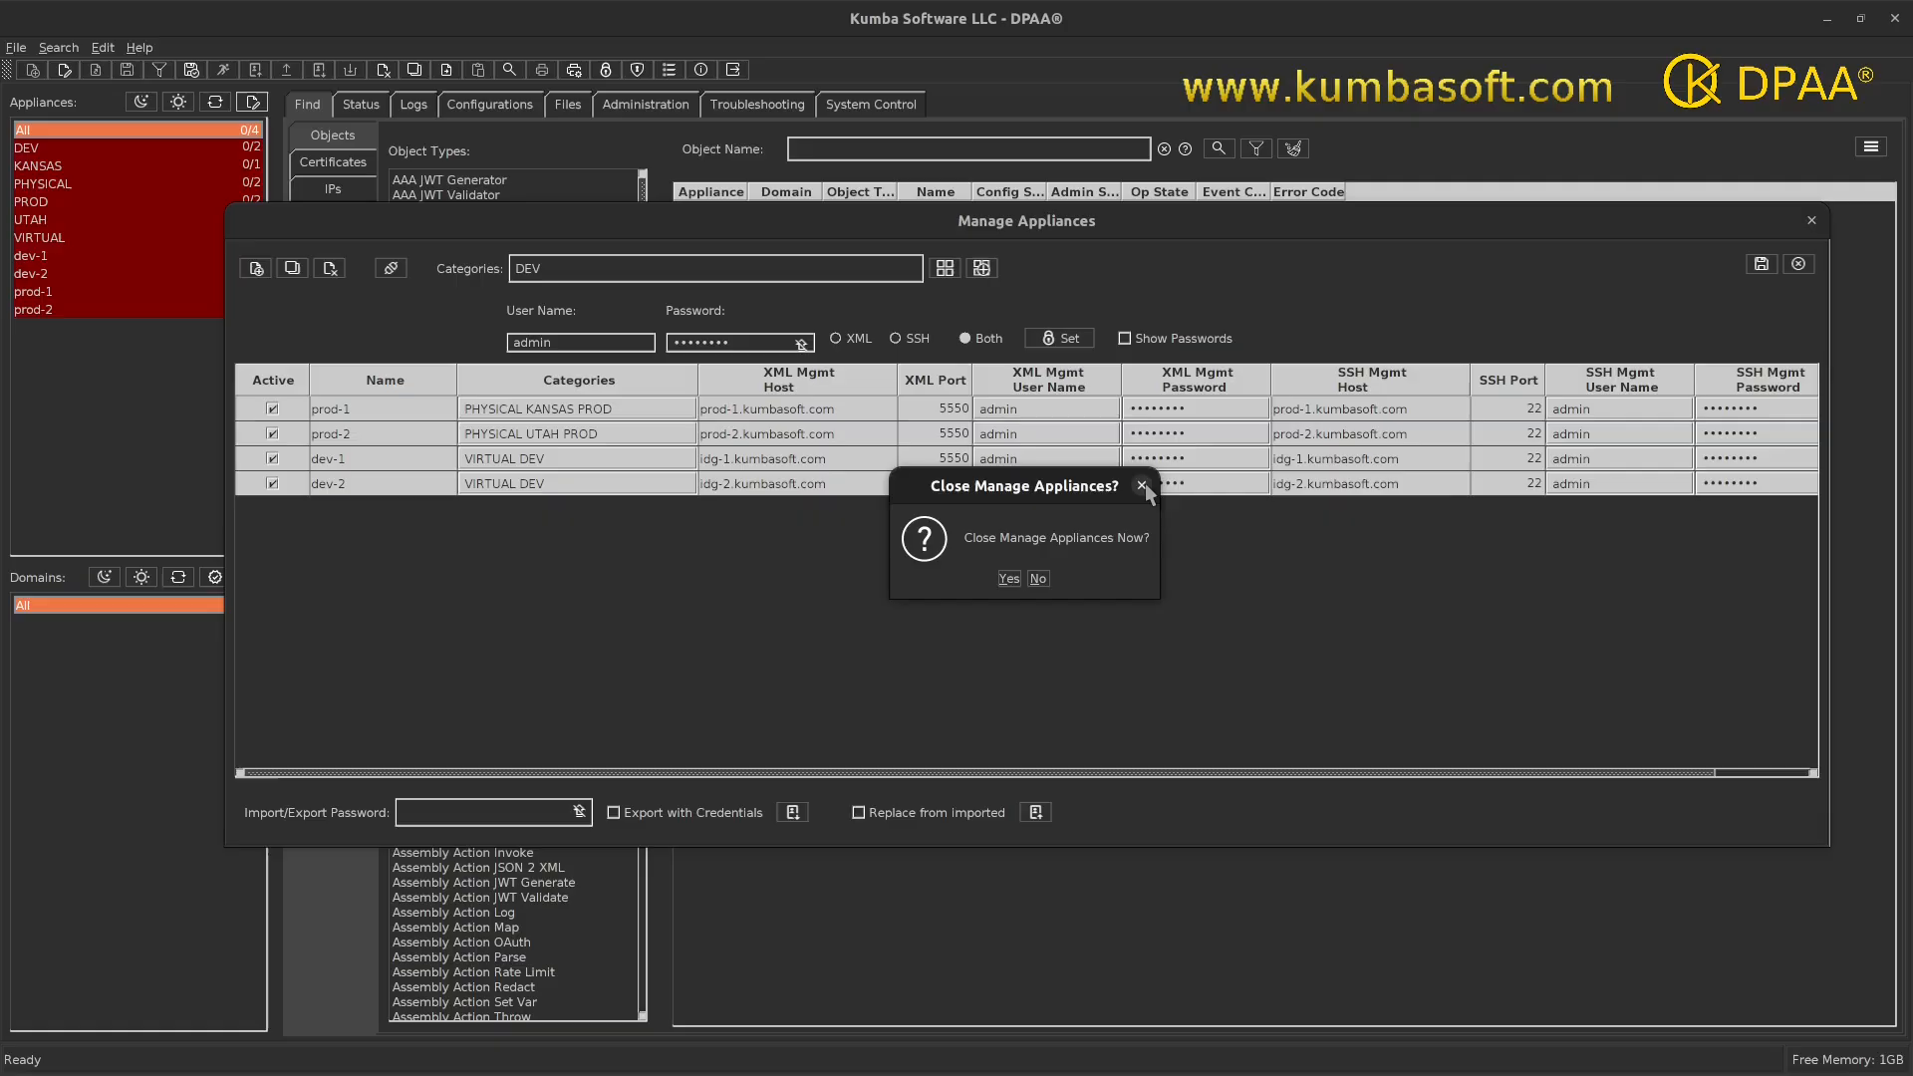
{"action": "left_click", "coordinate": [1008, 579]}
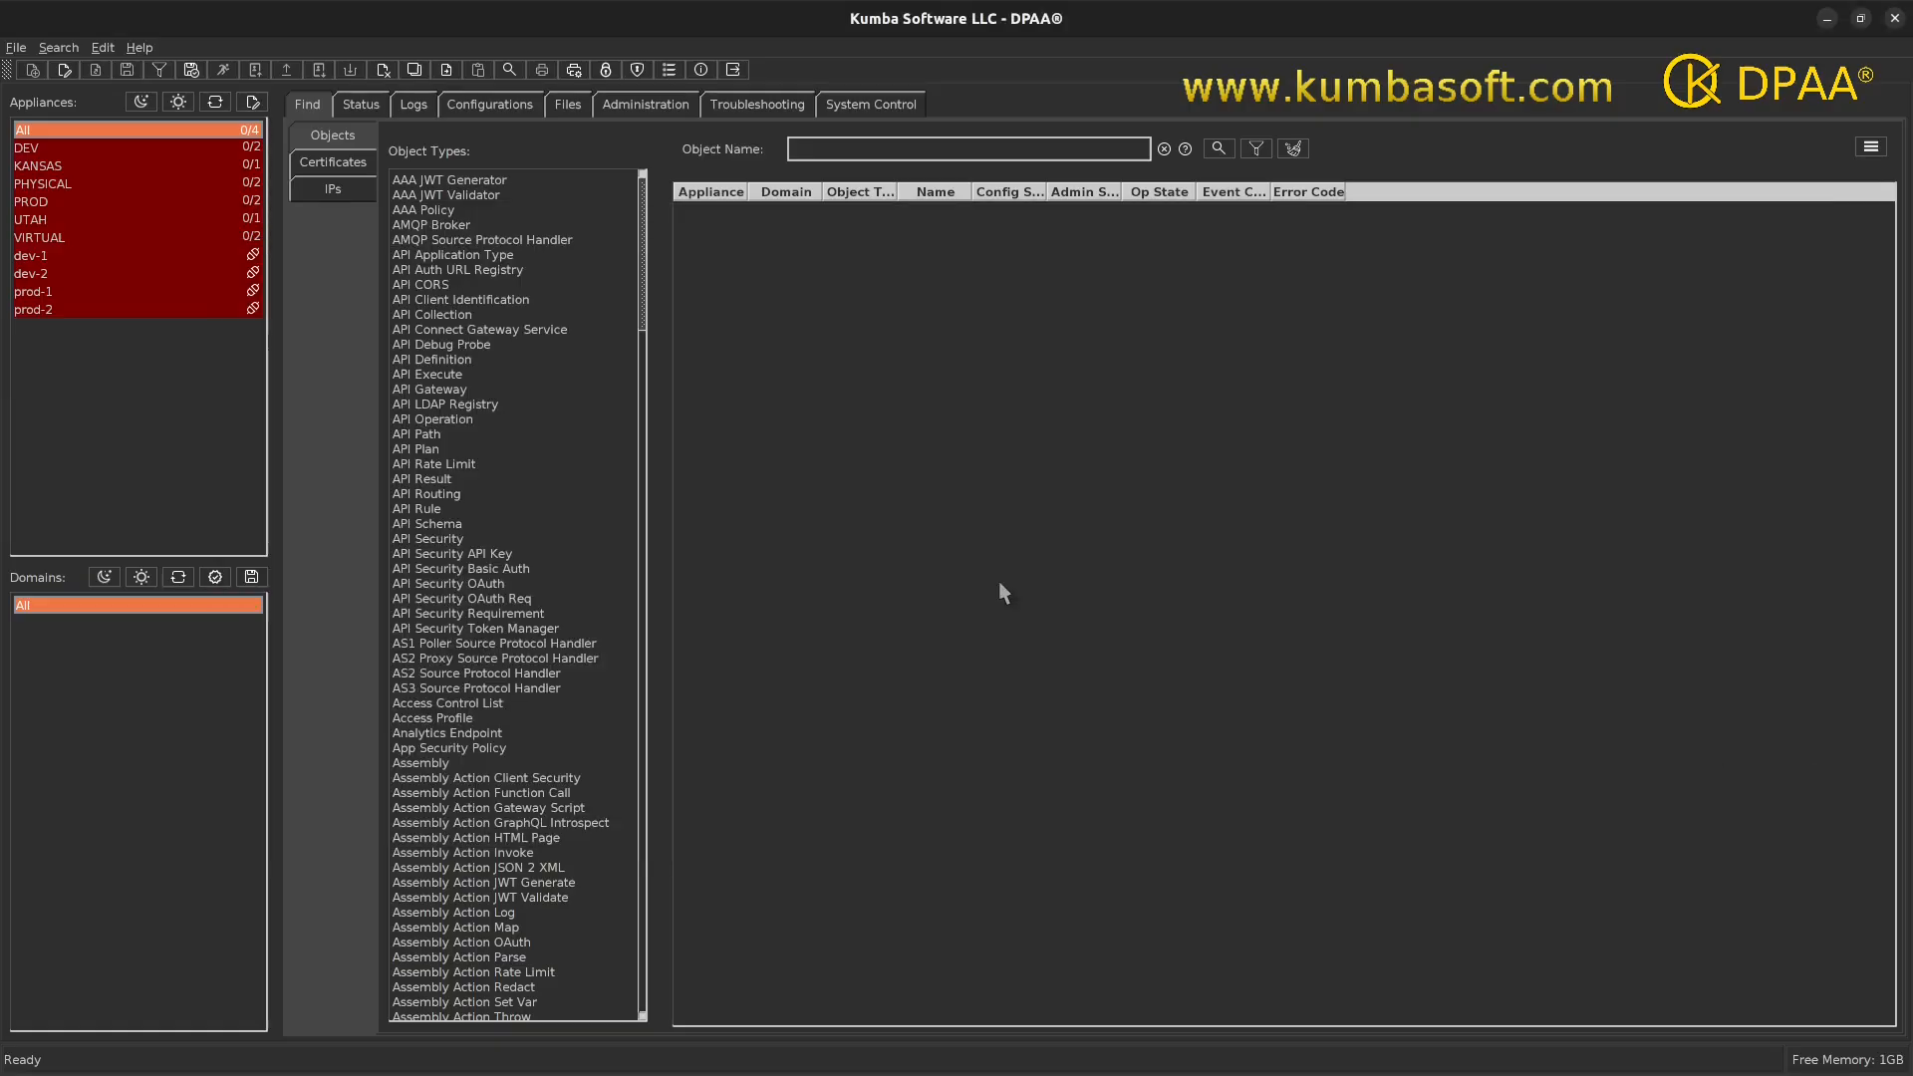